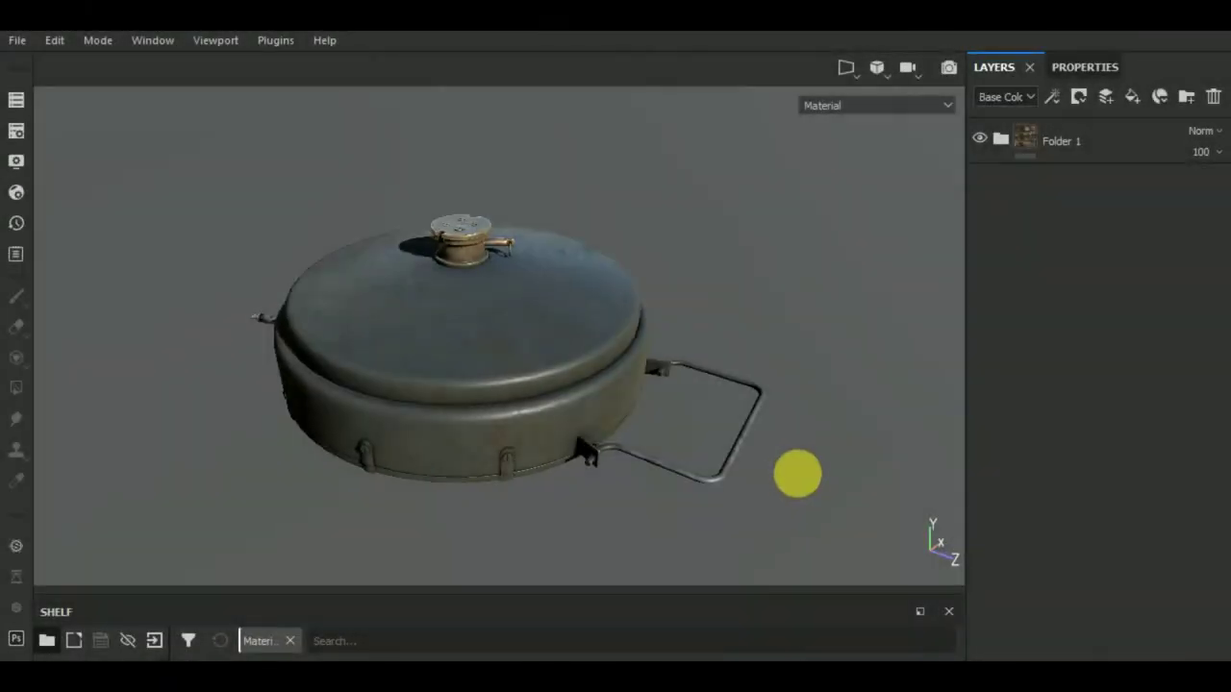
- Orbit the textured canister slightly in the viewport
mouse_move(797, 474)
alt+mouse_down()
mouse_move(821, 458)
mouse_move(805, 470)
alt+mouse_up()
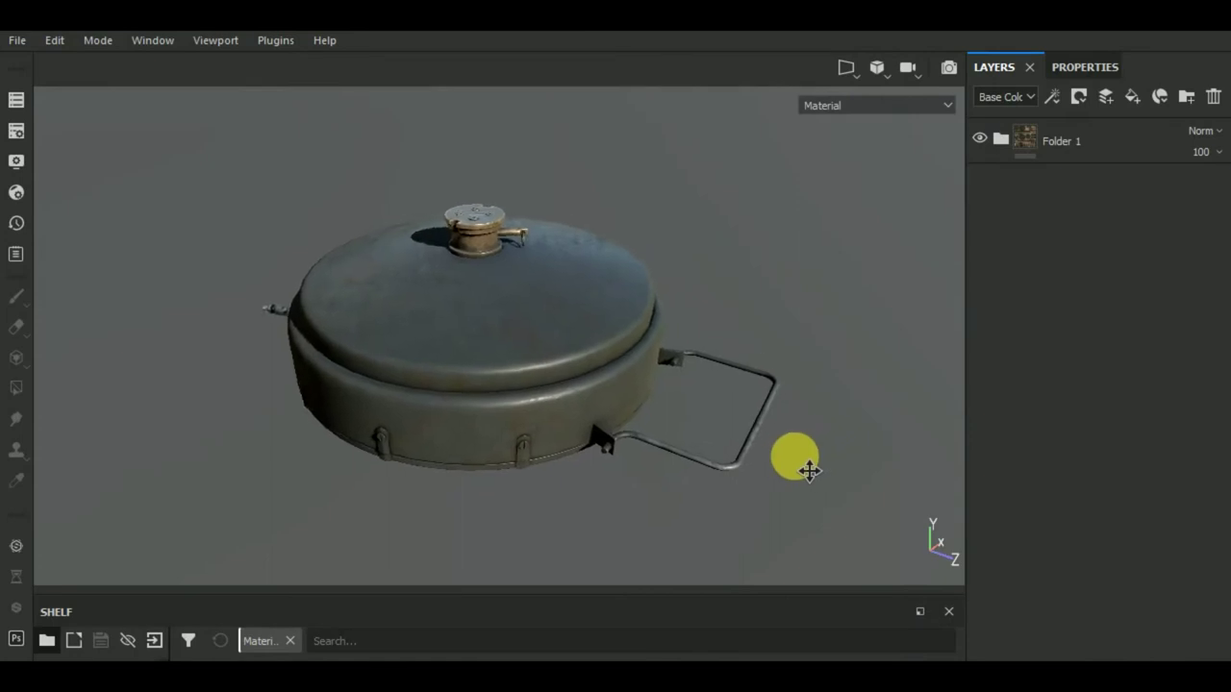
- Start the Iray render of the canister over its grassy panorama
click(95, 41)
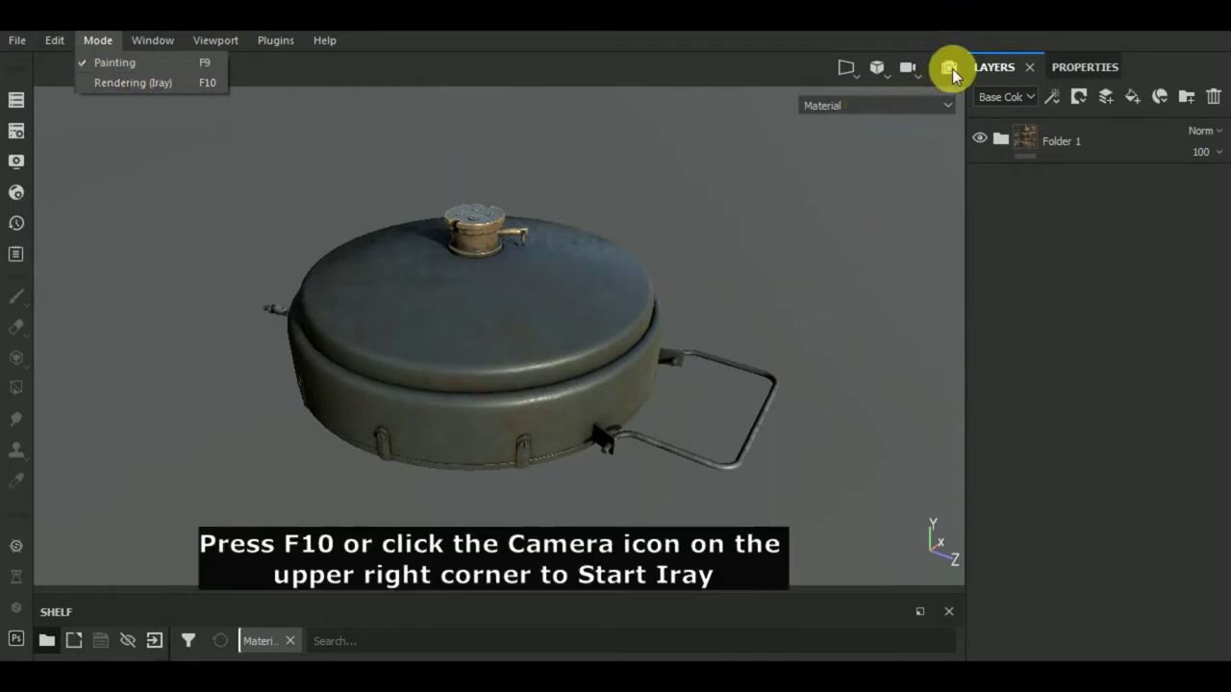
click(905, 255)
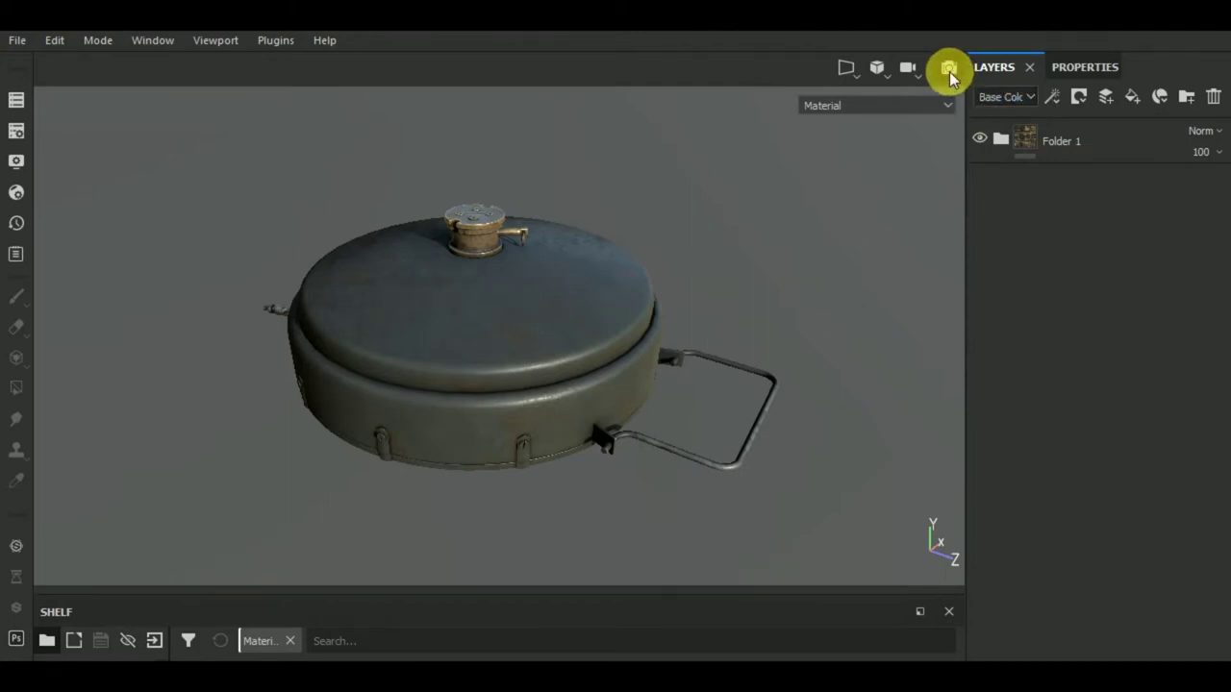
click(949, 71)
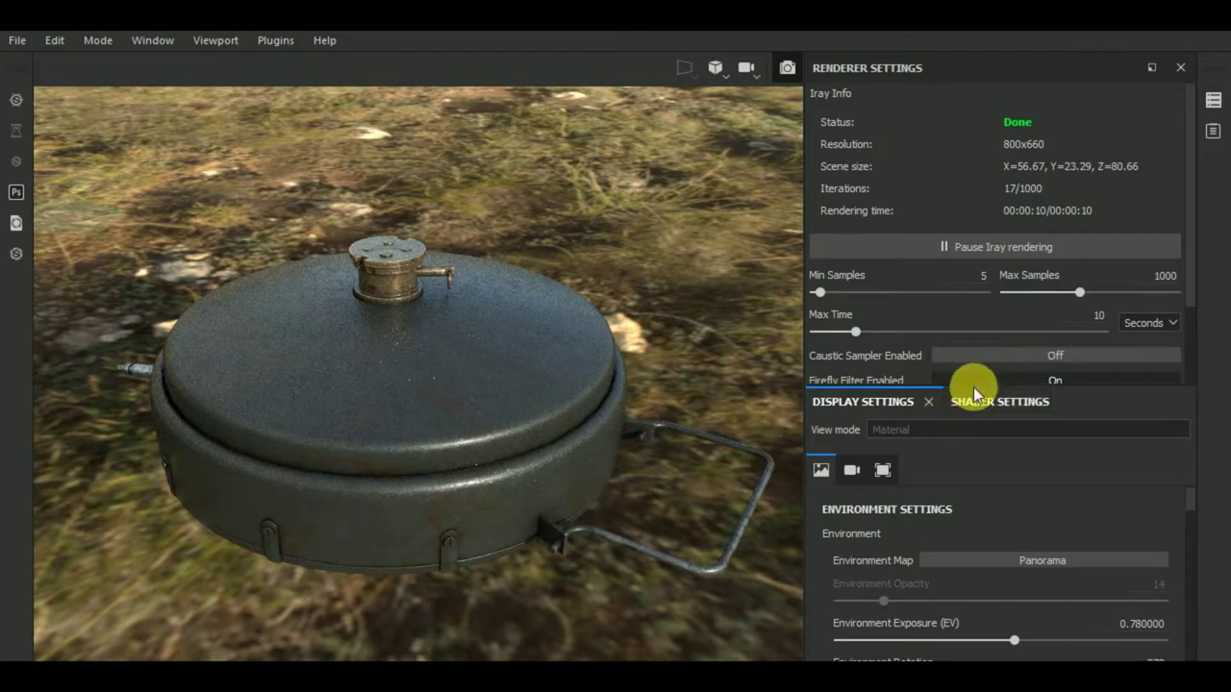
- Enlarge the Display Settings panel and enable Clear color in the Dome settings
drag(977, 386, 1000, 318)
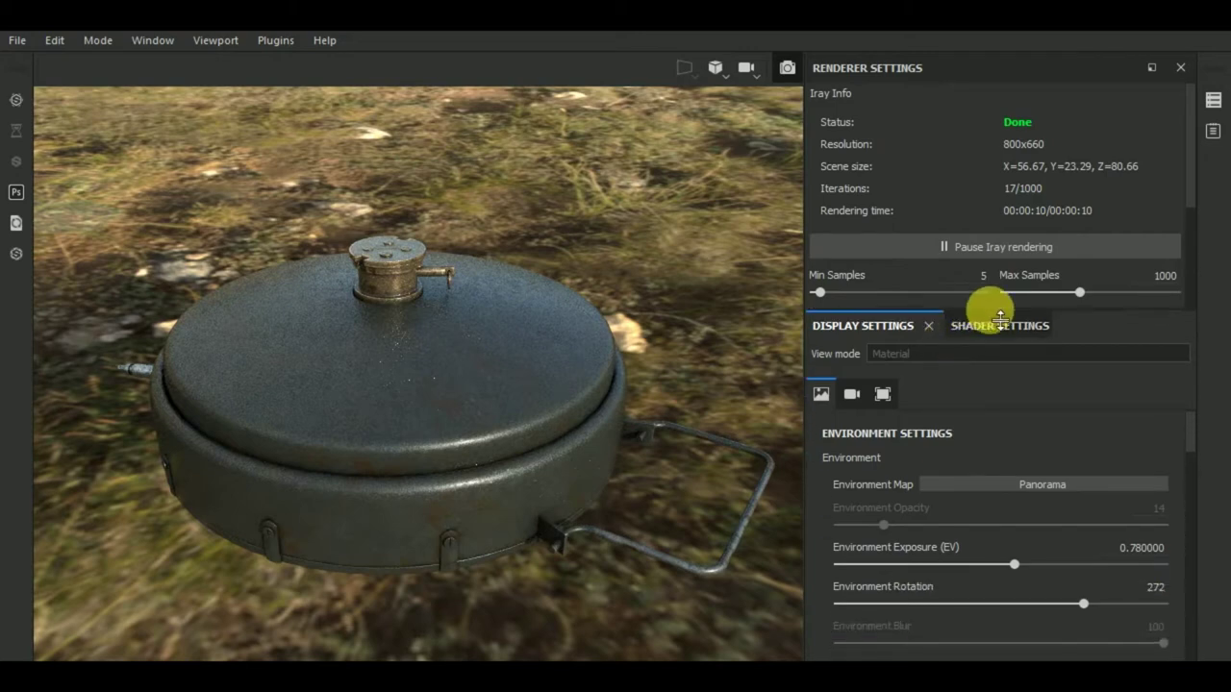
click(951, 481)
scroll(953, 480, down, 2)
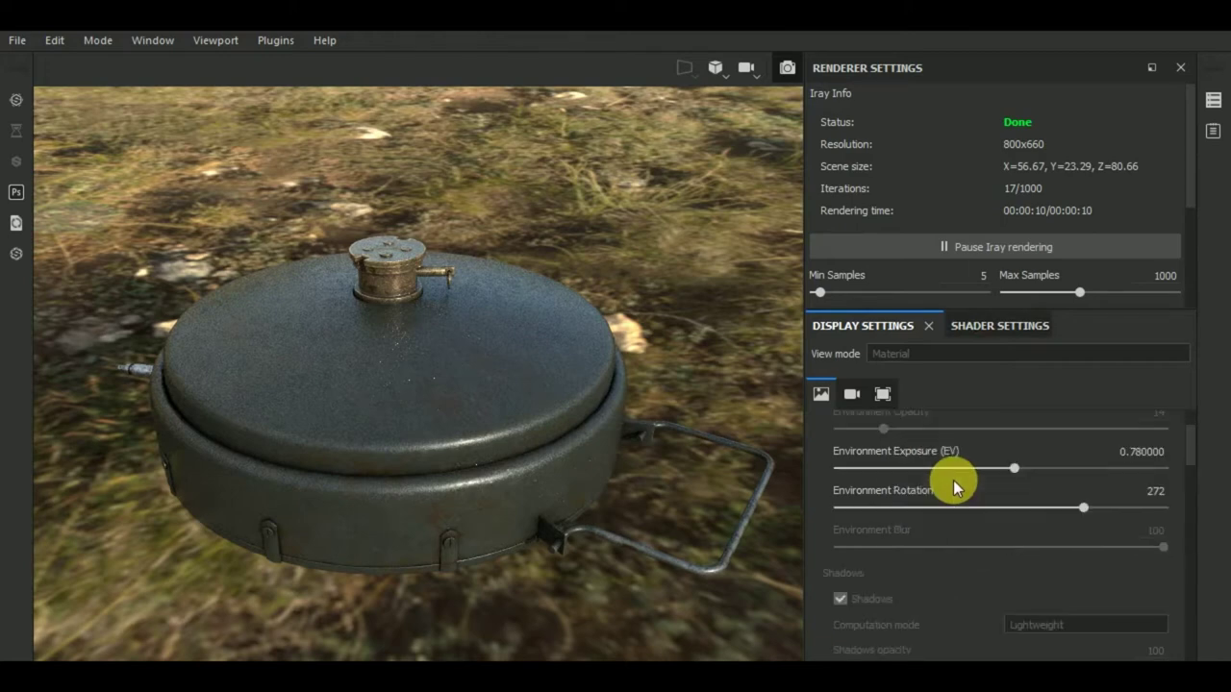
scroll(953, 479, down, 2)
scroll(953, 480, down, 2)
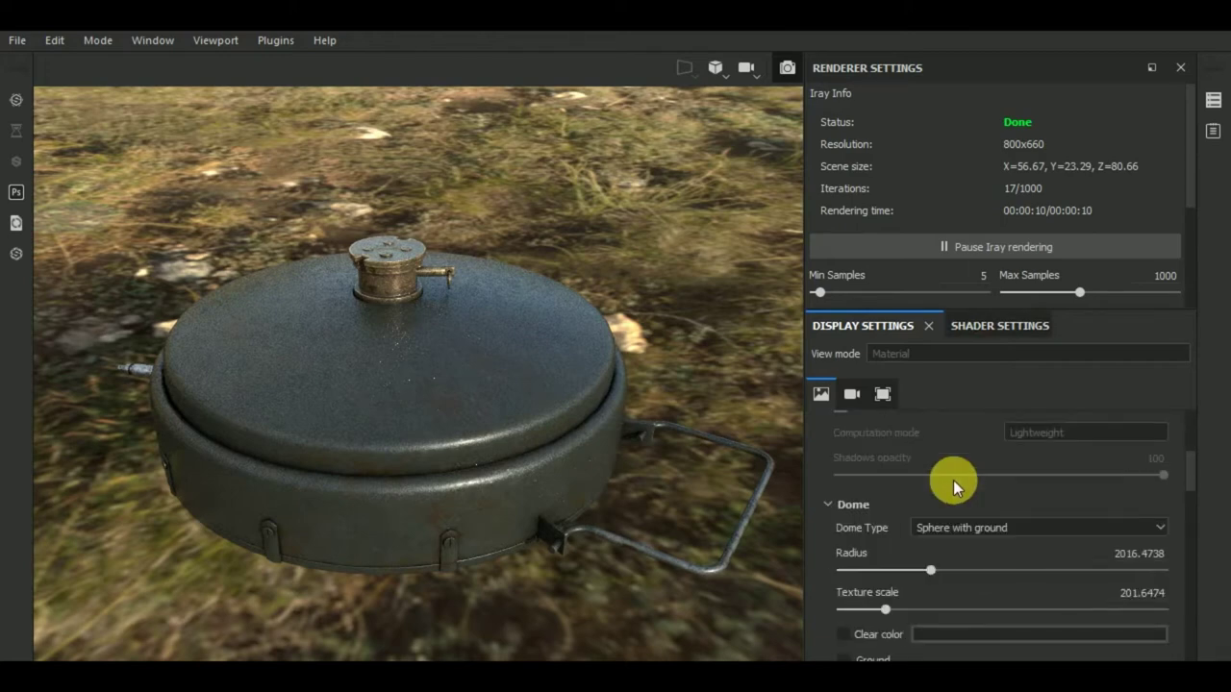
scroll(953, 480, down, 2)
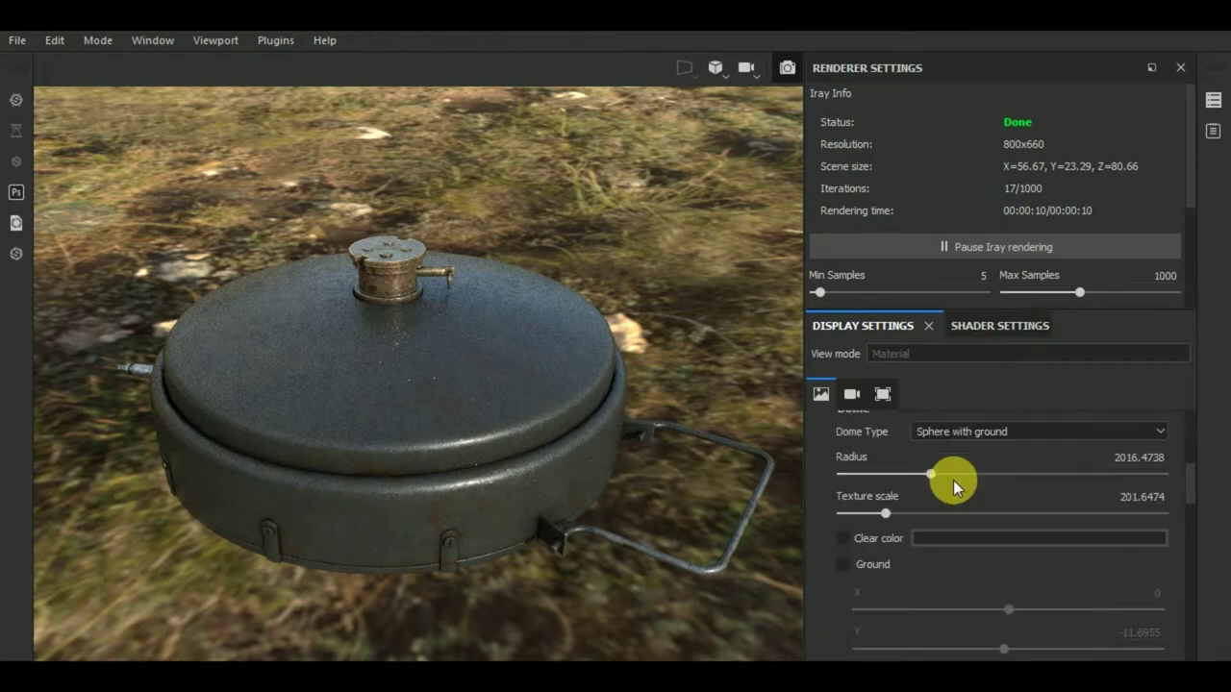
click(844, 539)
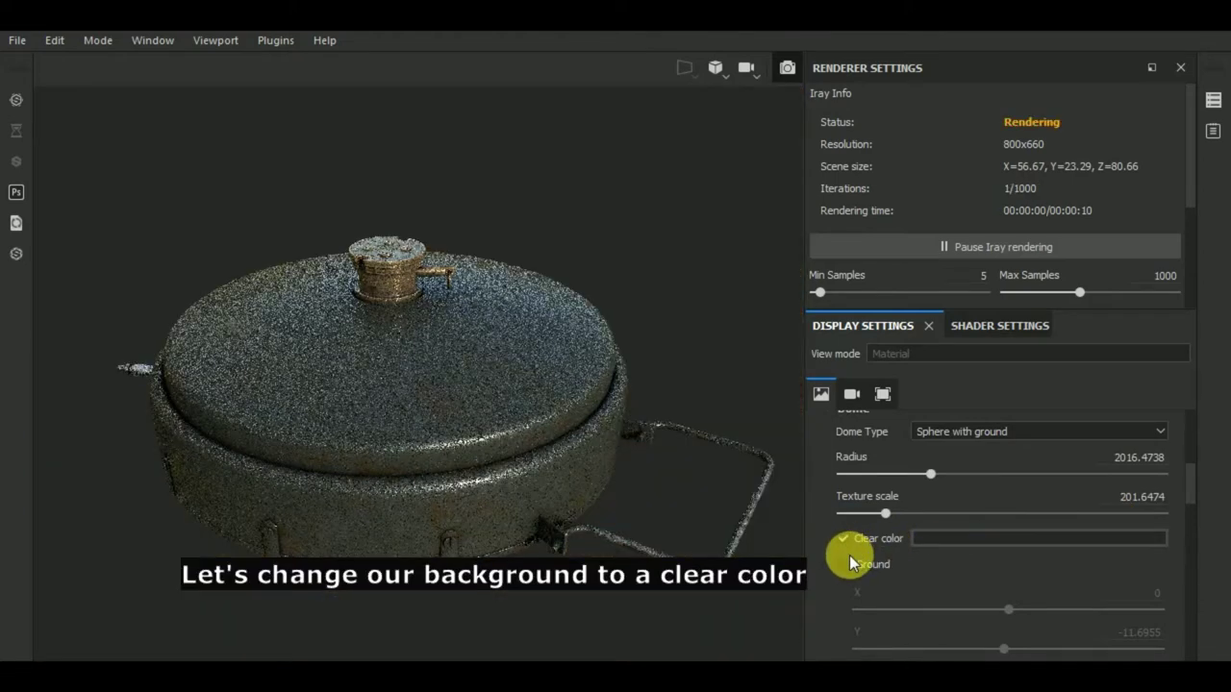
- Set the clear colour to a 0.047 dark grey and turn on Ground for shadows
click(938, 539)
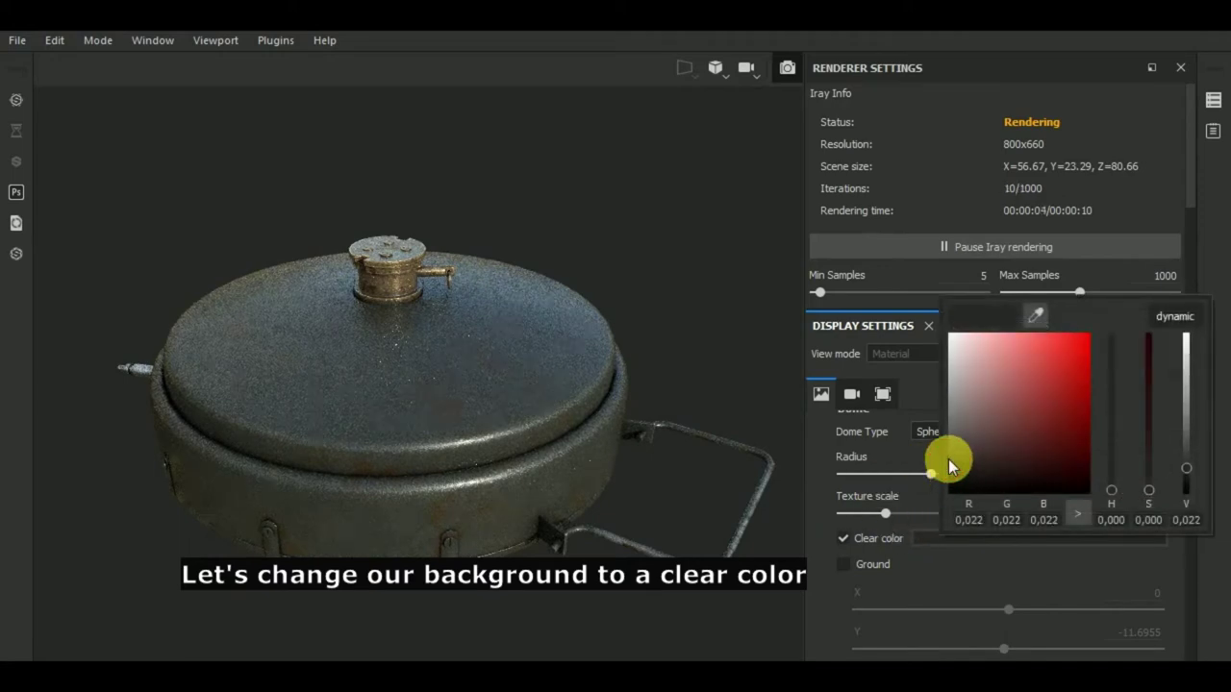
drag(948, 459, 946, 440)
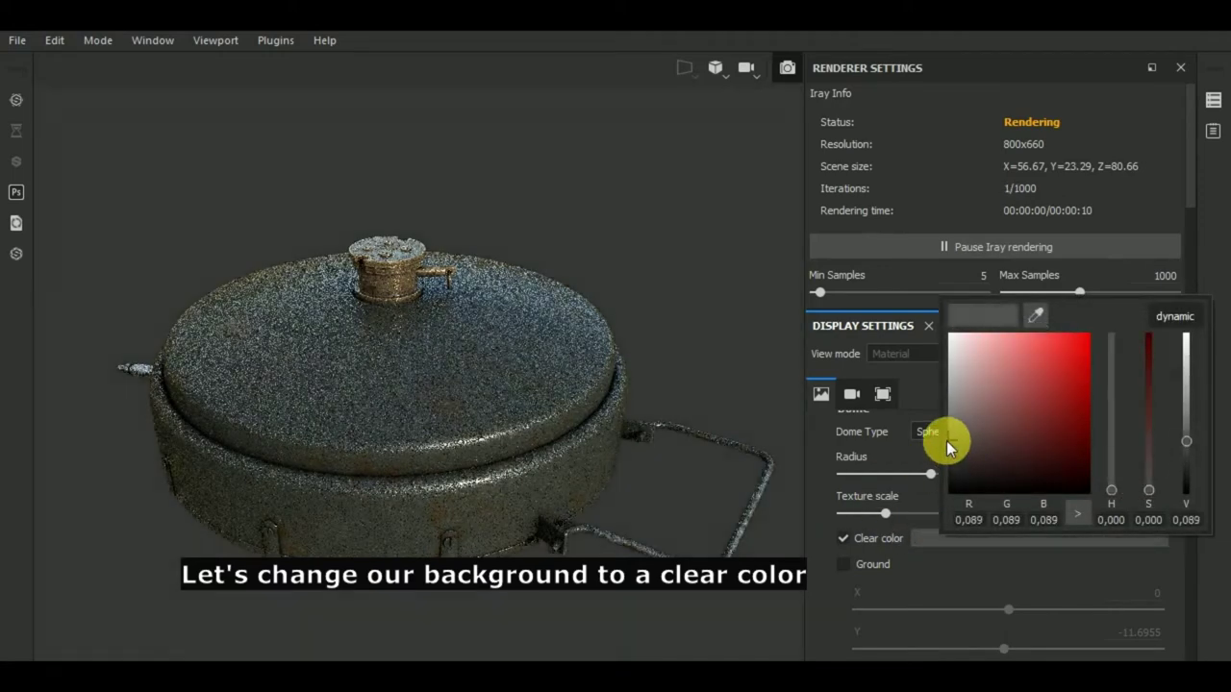
drag(946, 440, 941, 455)
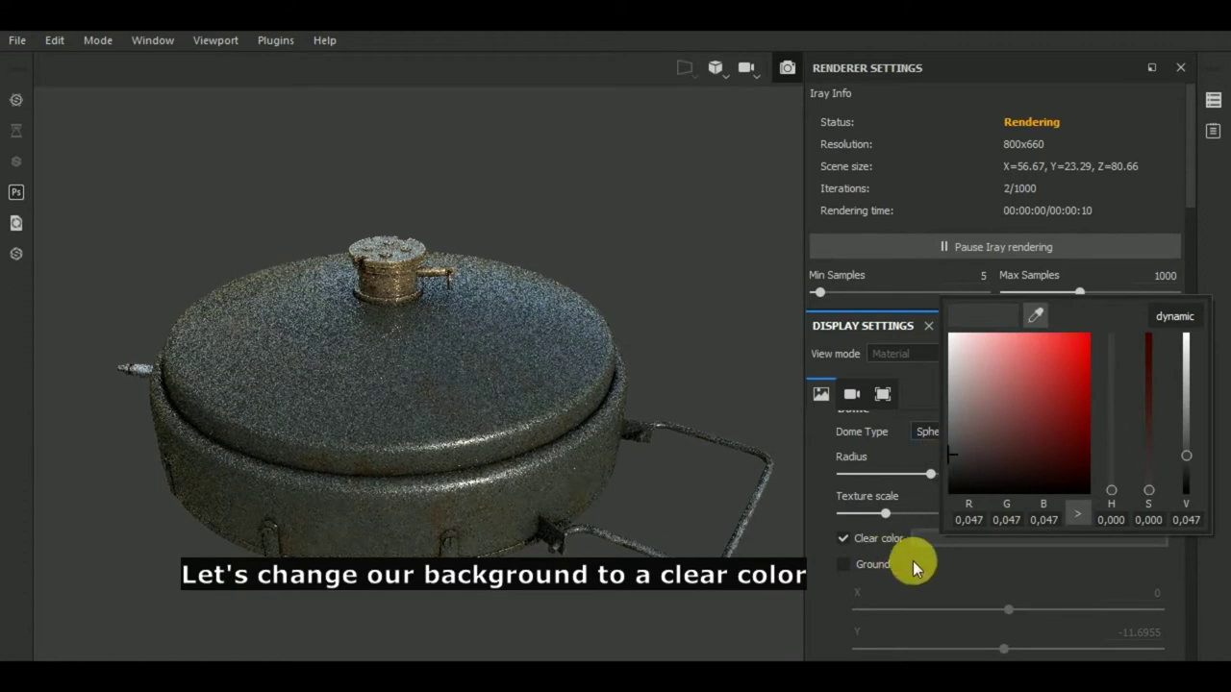
click(915, 567)
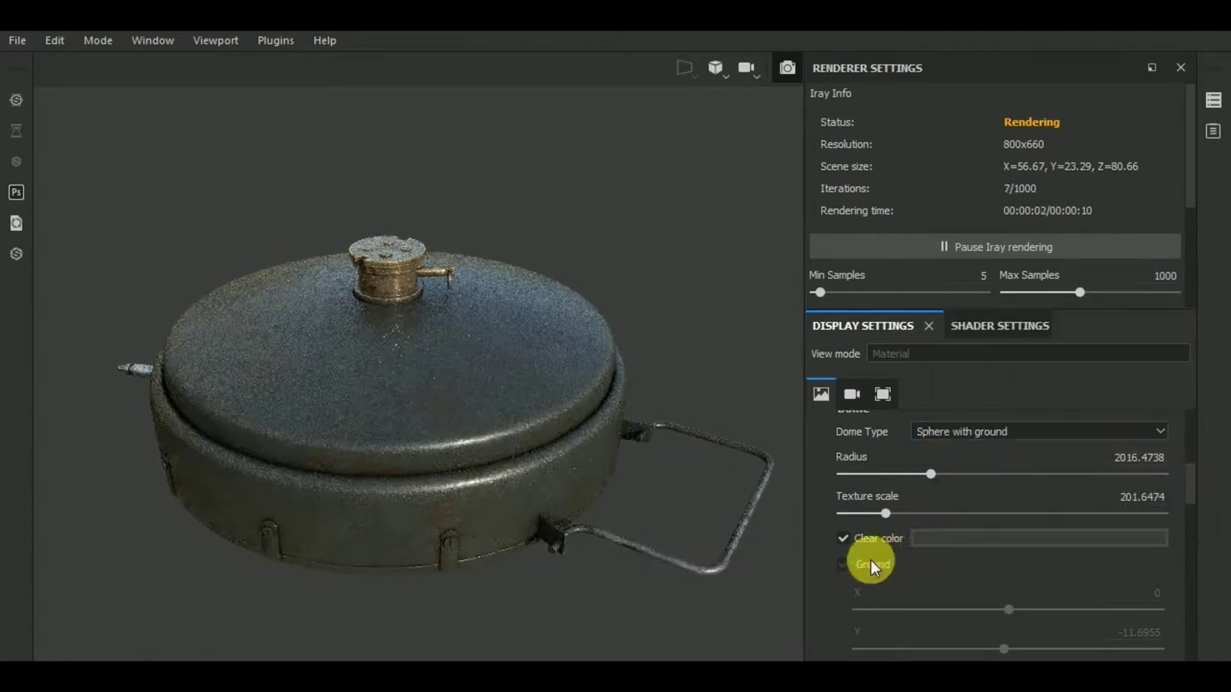
click(846, 565)
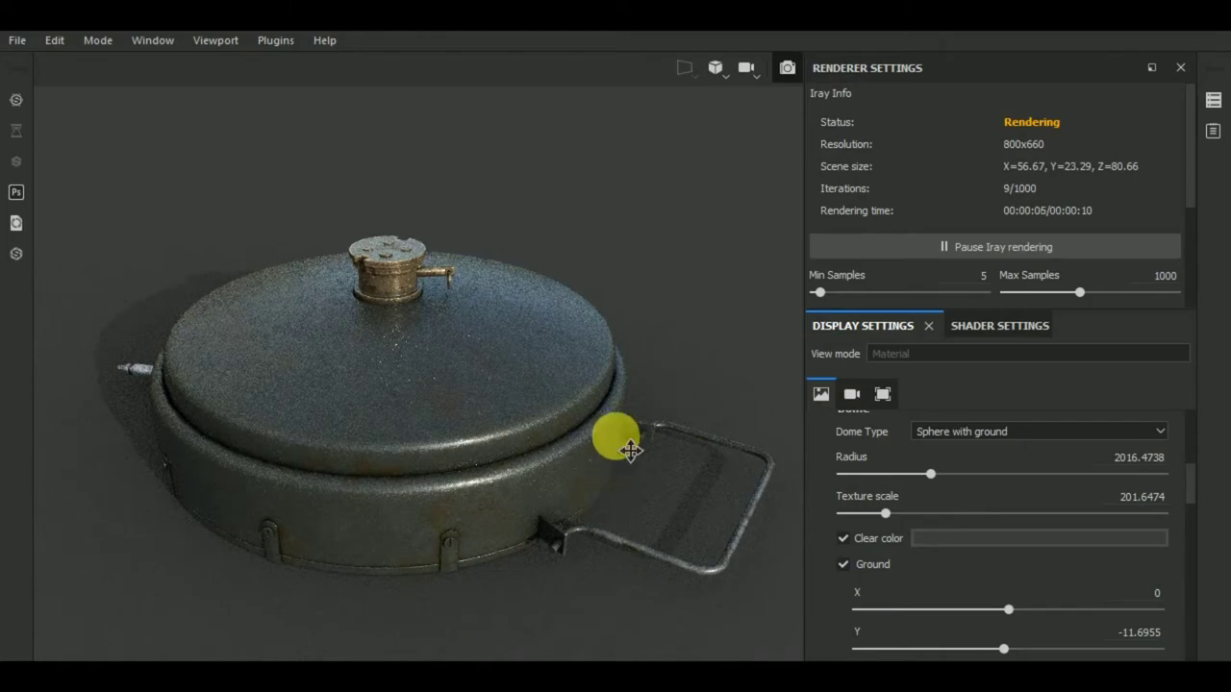
- Orbit to a low side view, then rotate the environment lighting to swing the shadow
alt+drag(629, 431, 596, 368)
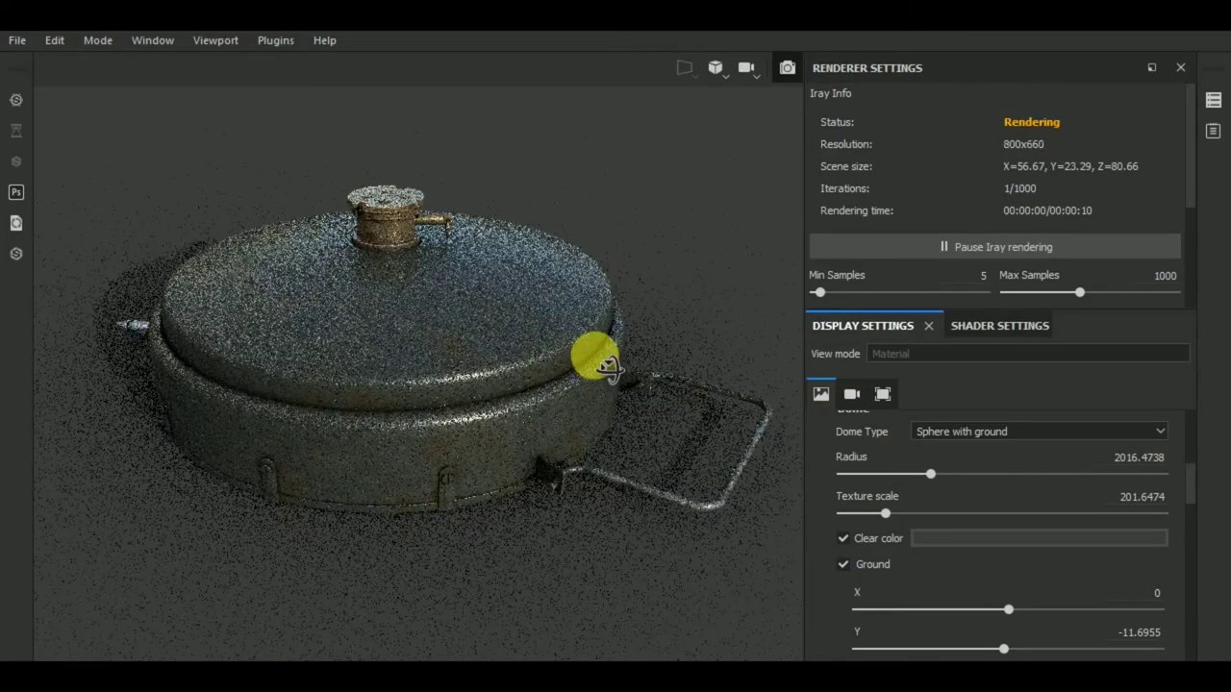
mouse_move(585, 356)
alt+mouse_down()
mouse_move(590, 408)
mouse_move(585, 393)
alt+mouse_up()
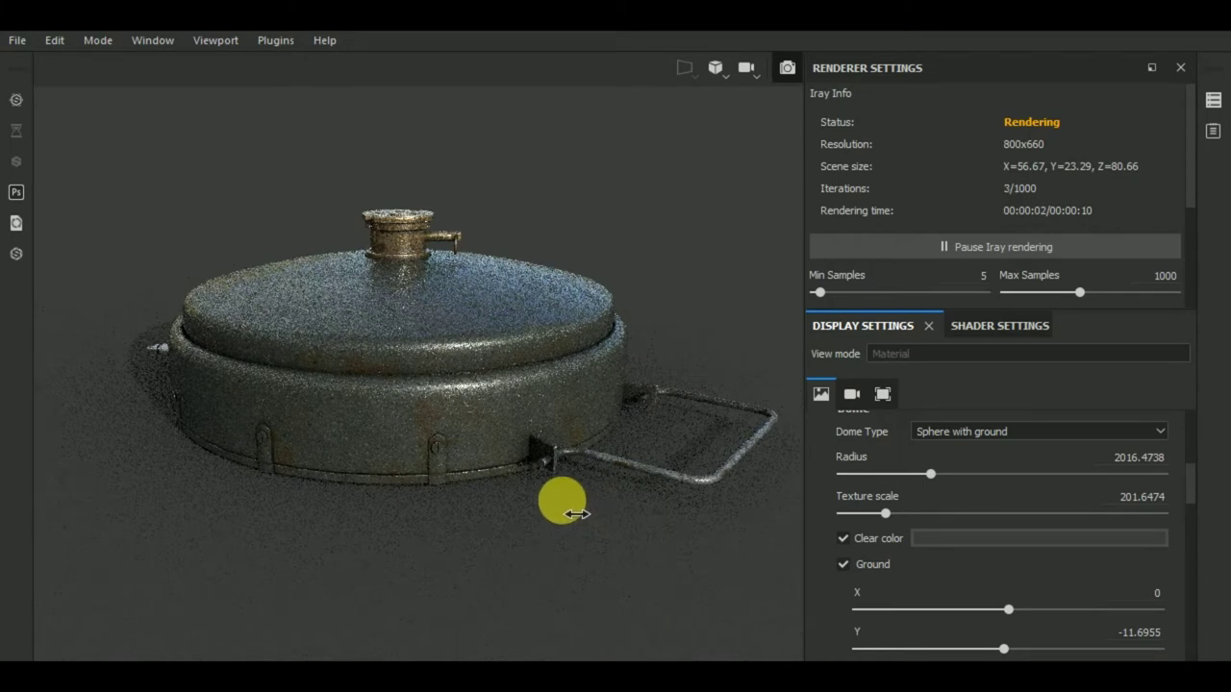
shift+right_drag(575, 513, 575, 513)
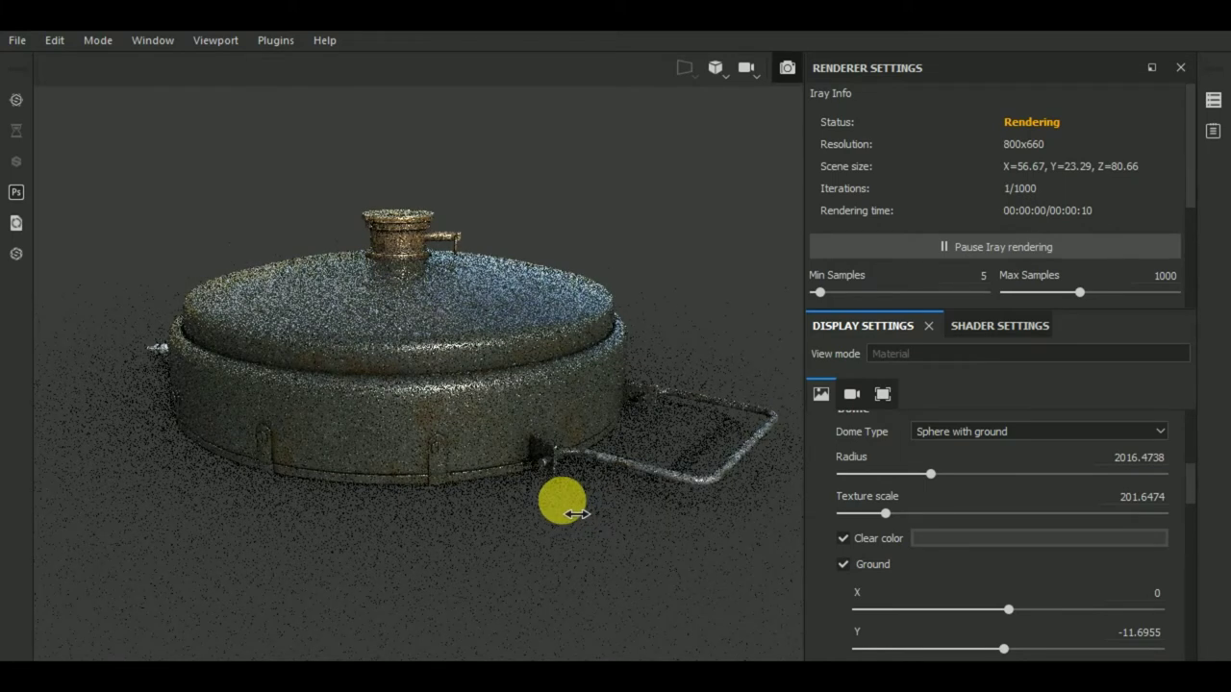
shift+right_drag(575, 513, 676, 508)
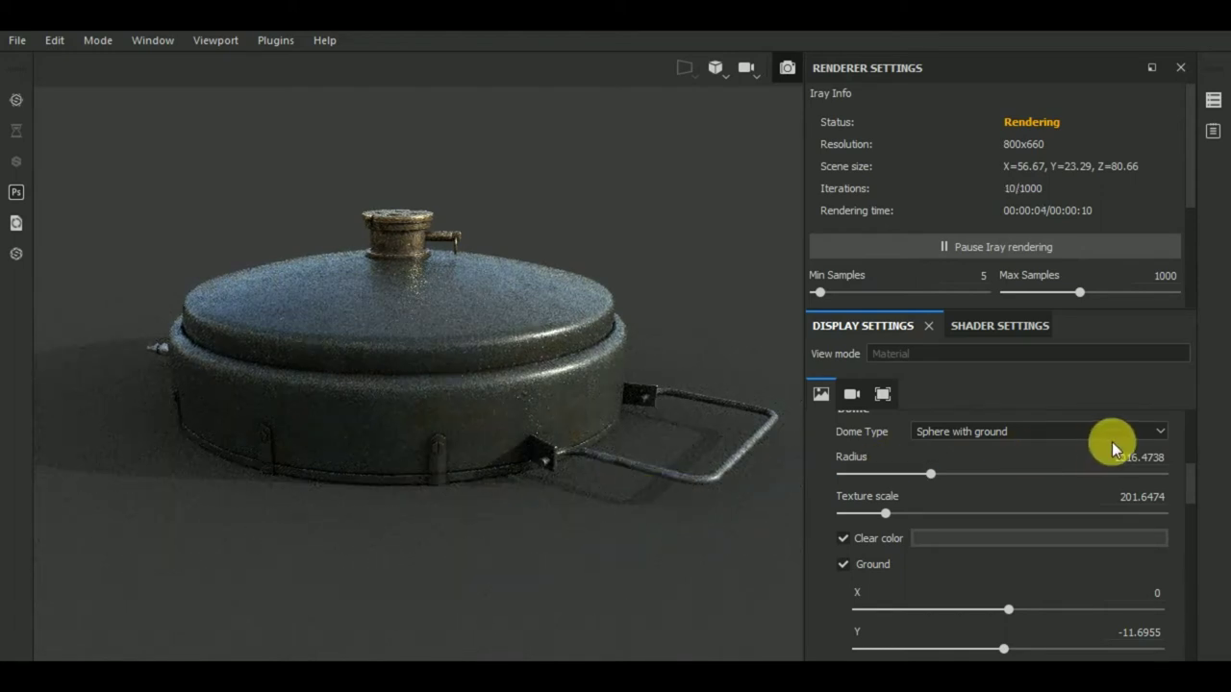
- Switch the environment map to Tomoco Studio
scroll(1111, 441, up, 2)
scroll(1112, 441, up, 3)
scroll(1112, 442, up, 3)
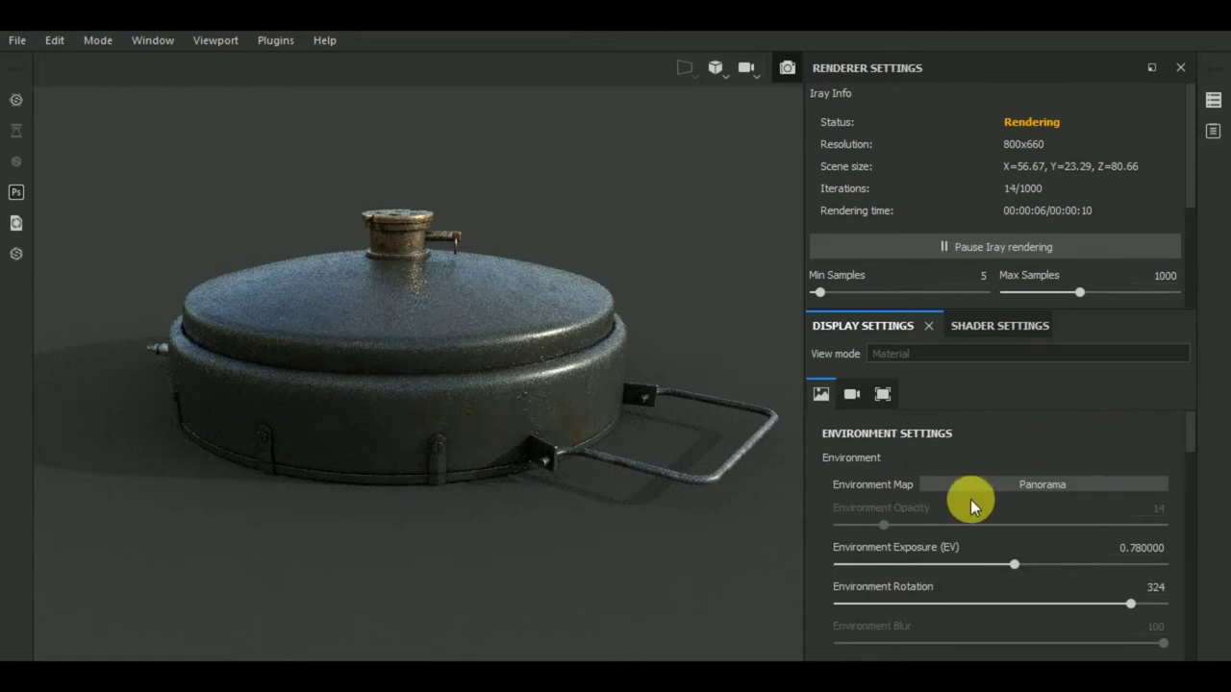
click(1025, 483)
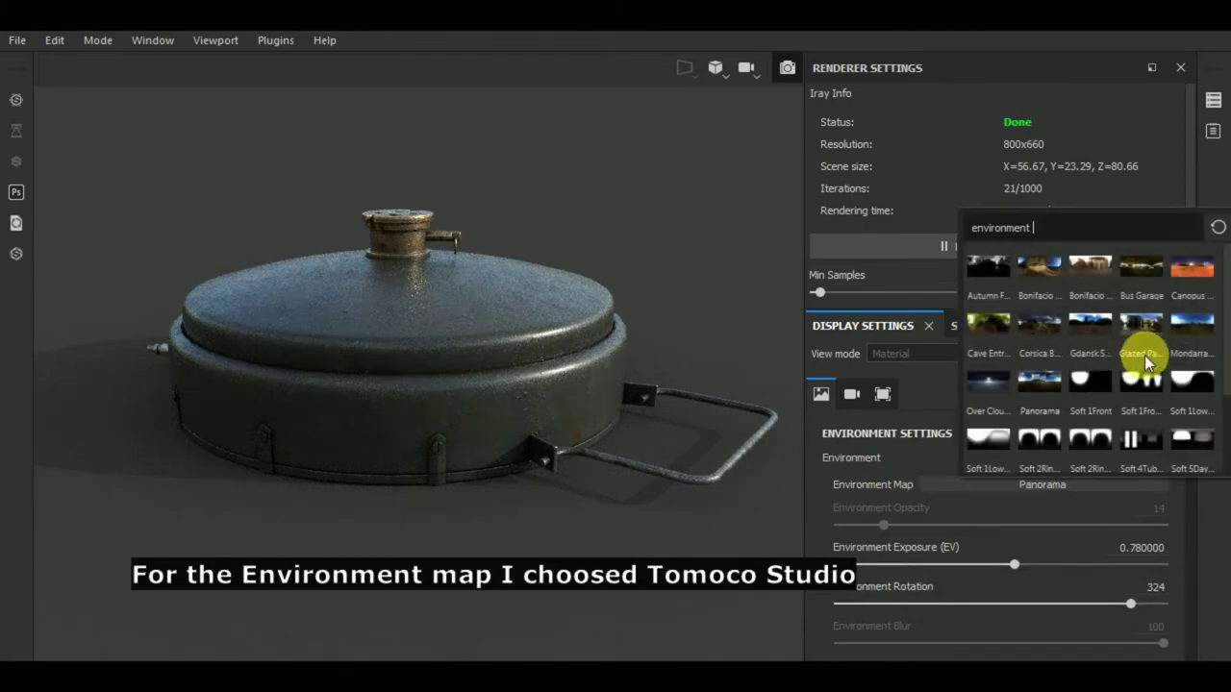
scroll(1135, 352, down, 2)
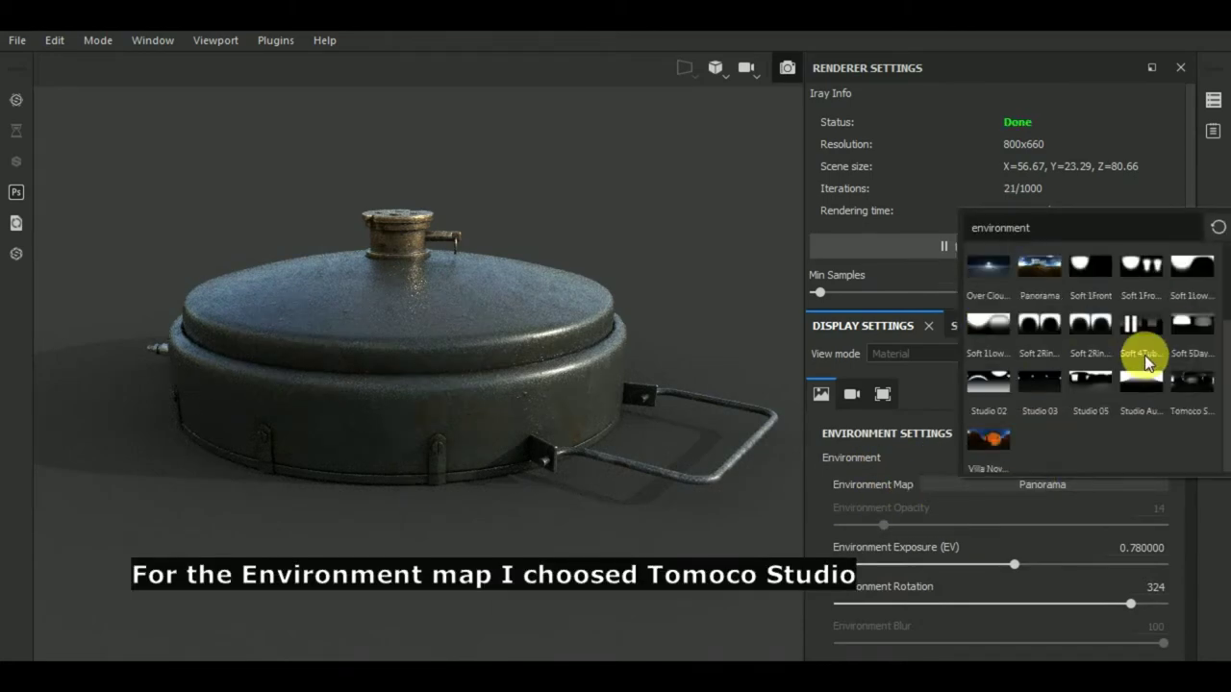
click(1192, 389)
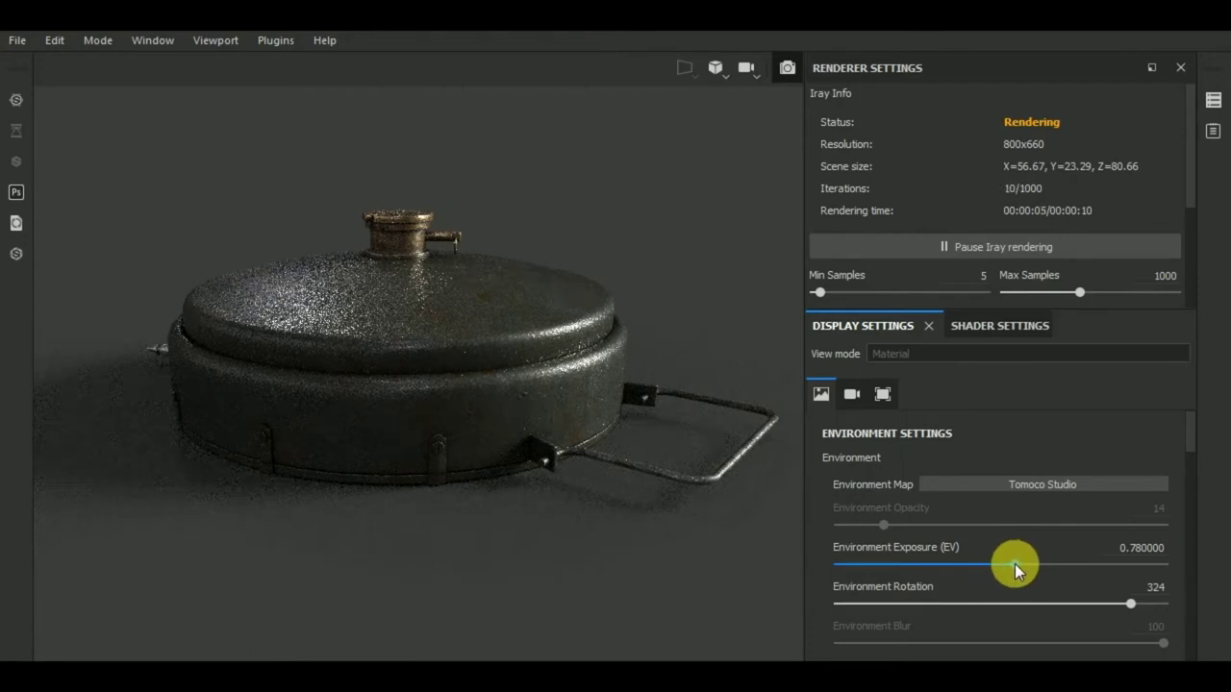
- Set the environment exposure to 1.13 EV
click(1014, 564)
drag(1018, 563, 1021, 563)
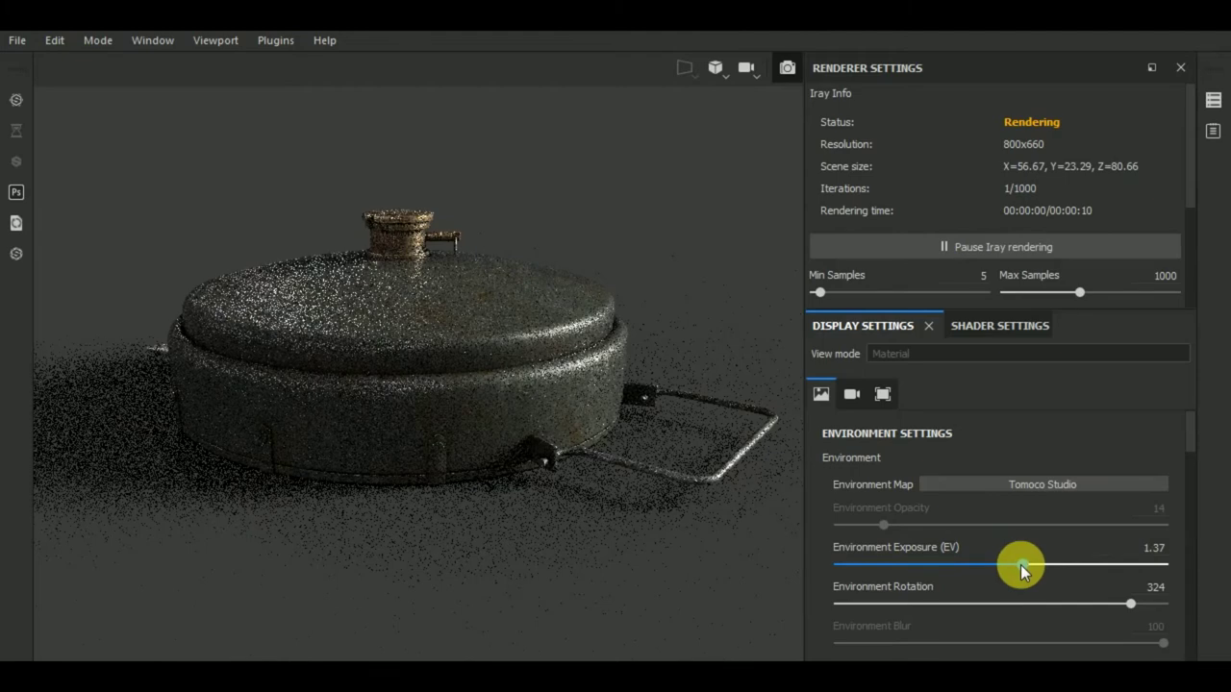
click(1017, 566)
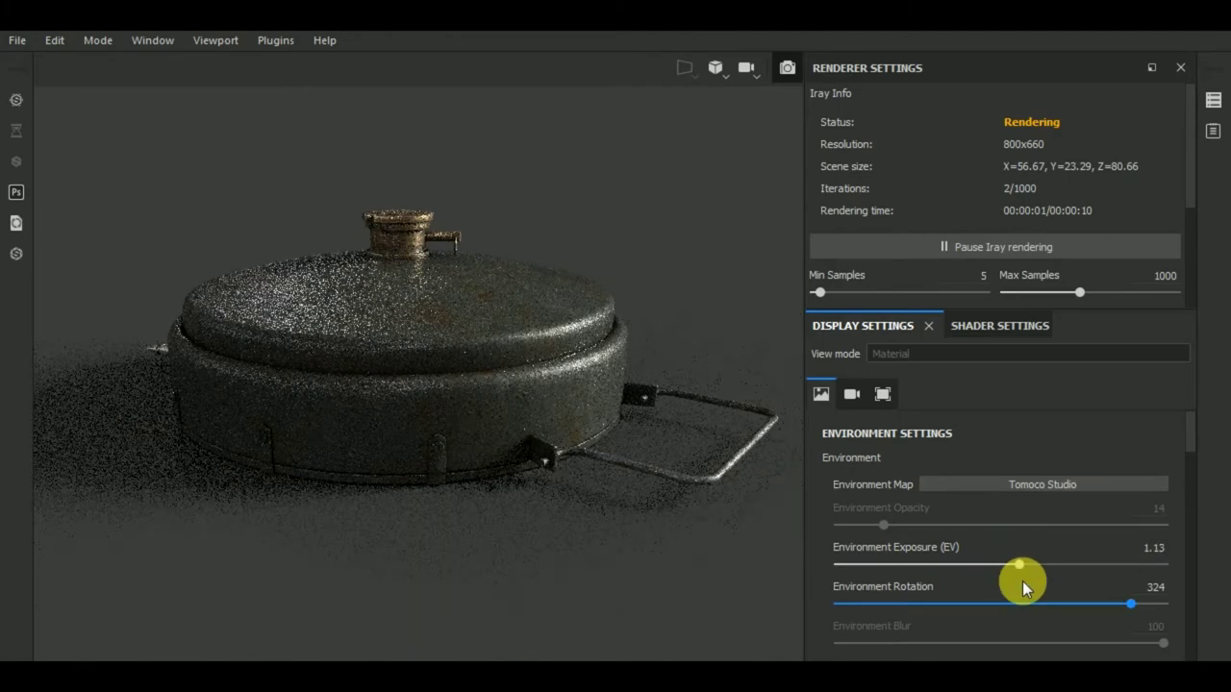
- Keep the dome type as Sphere with ground and scroll down to Camera Settings
scroll(1022, 582, down, 2)
scroll(1021, 582, down, 2)
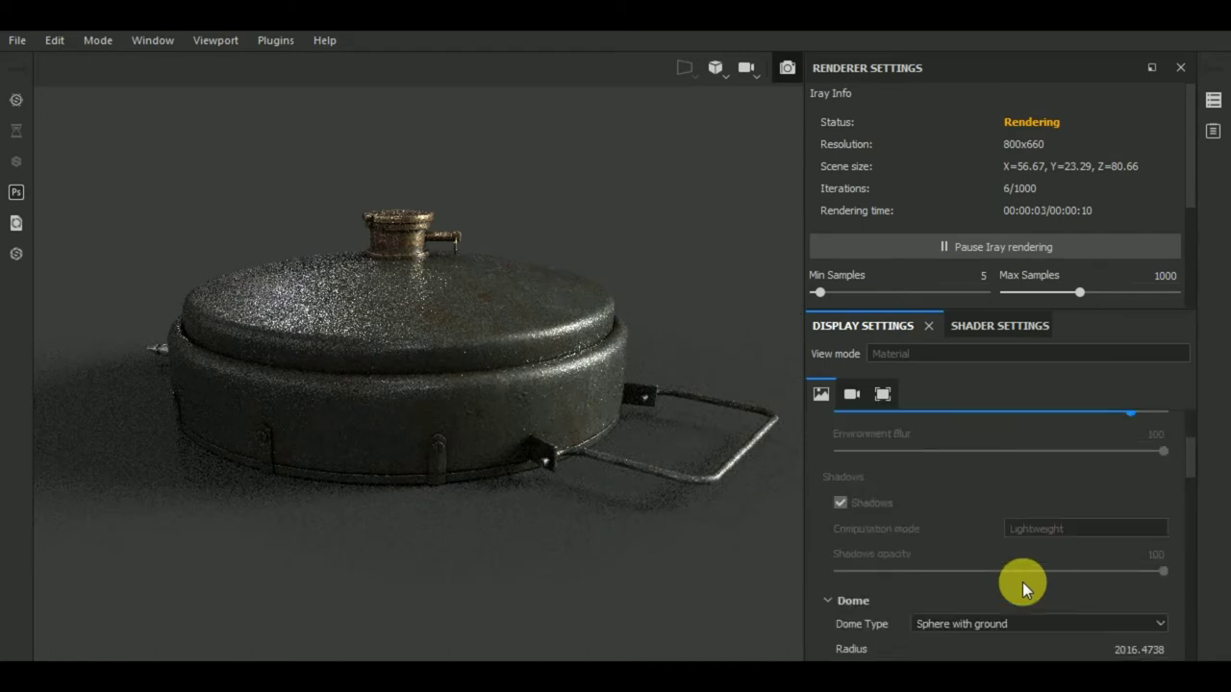
scroll(1022, 582, down, 2)
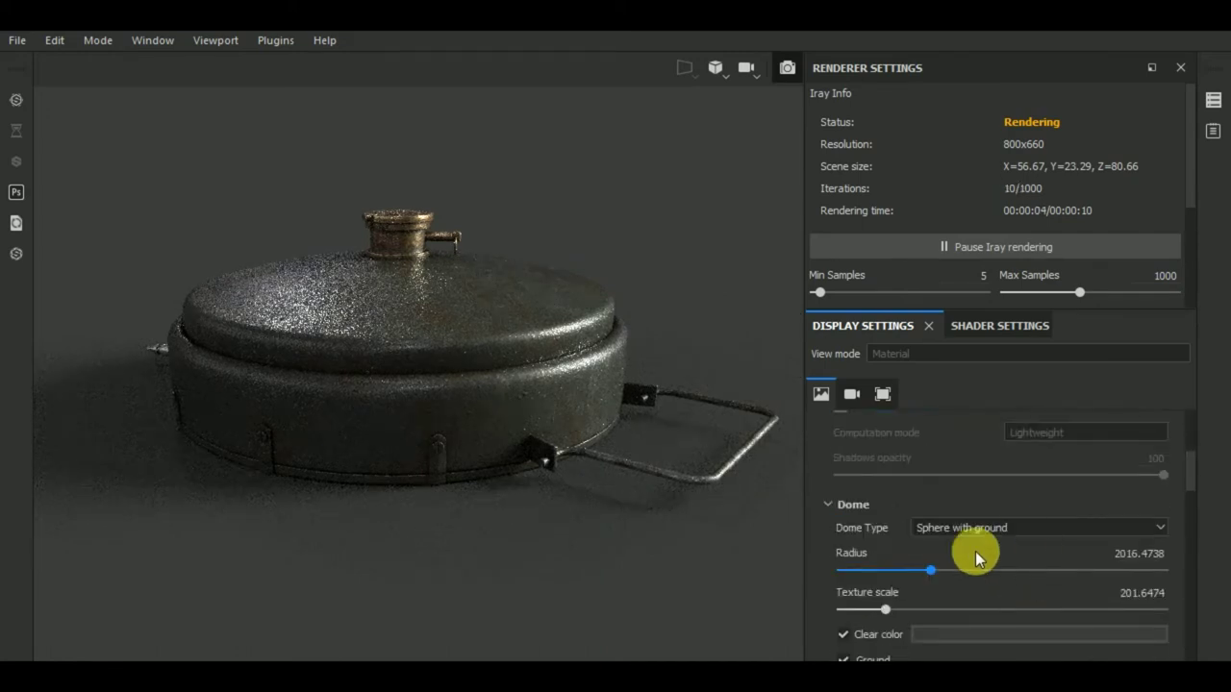
click(1022, 533)
click(1022, 530)
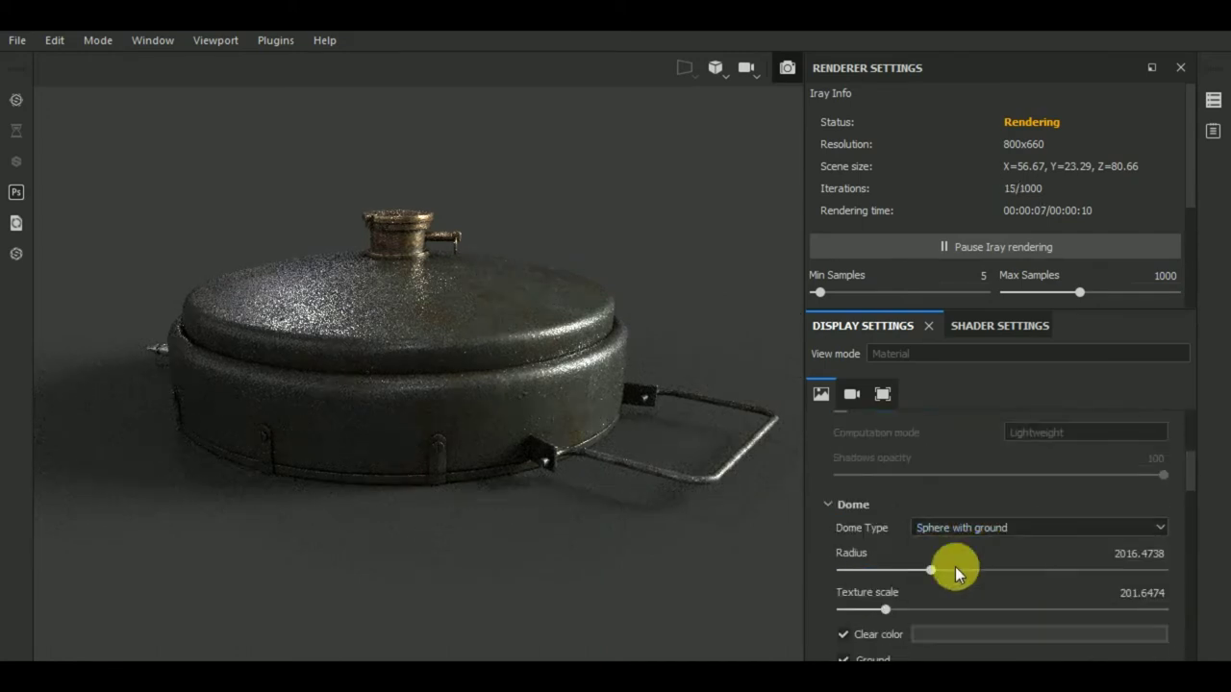
scroll(1027, 567, down, 2)
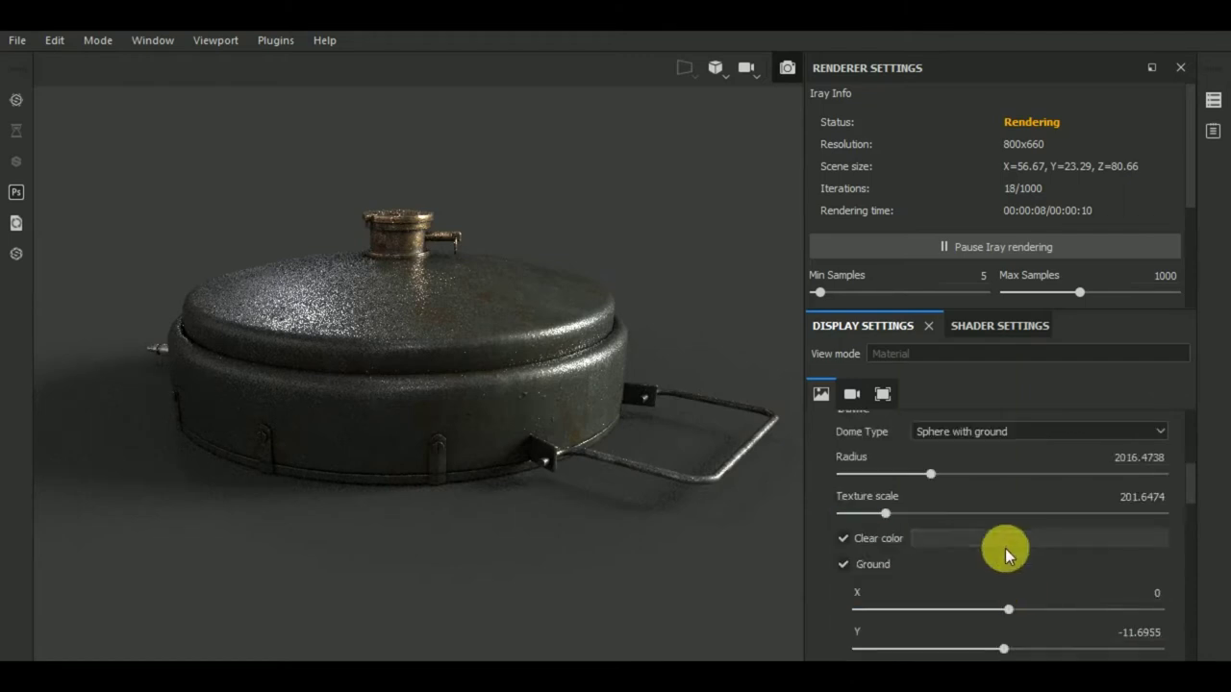
scroll(1003, 555, down, 2)
scroll(1000, 563, down, 4)
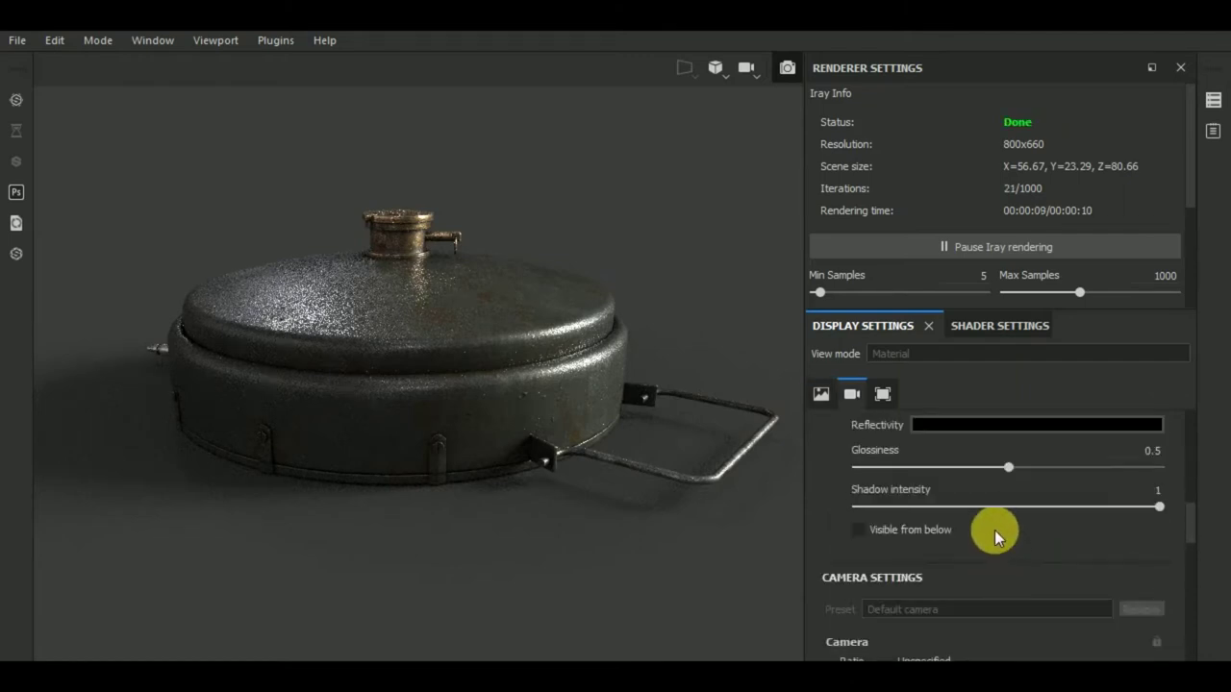
scroll(982, 539, down, 2)
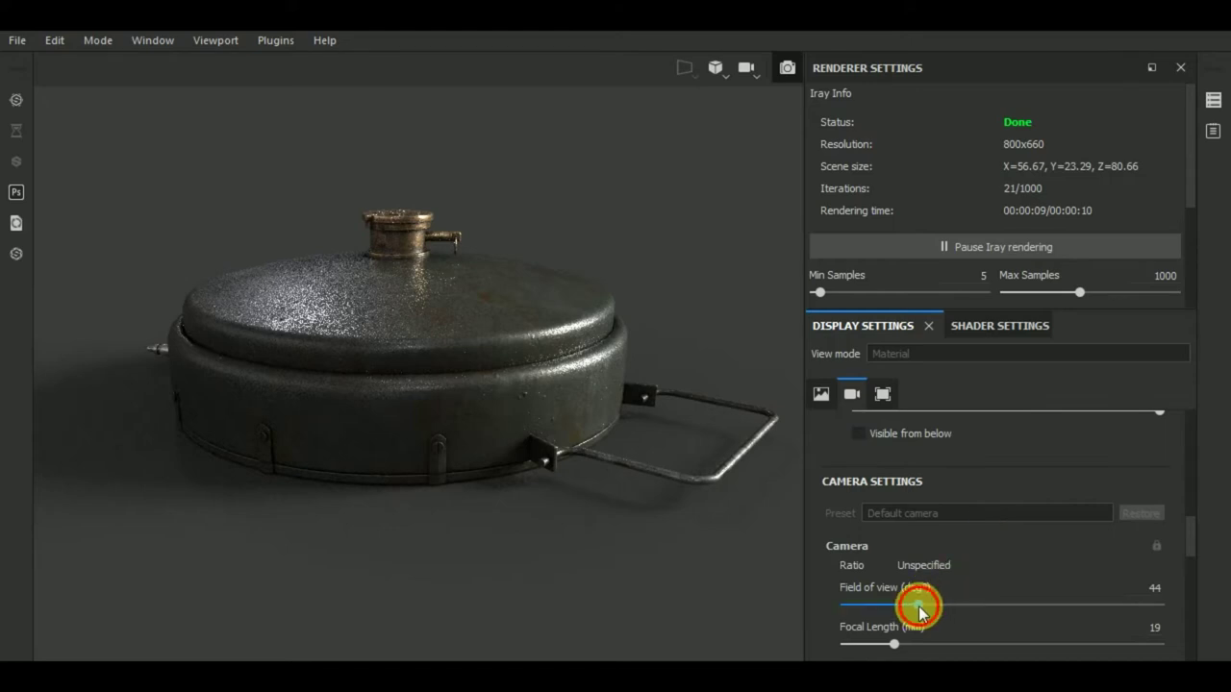
drag(918, 606, 915, 606)
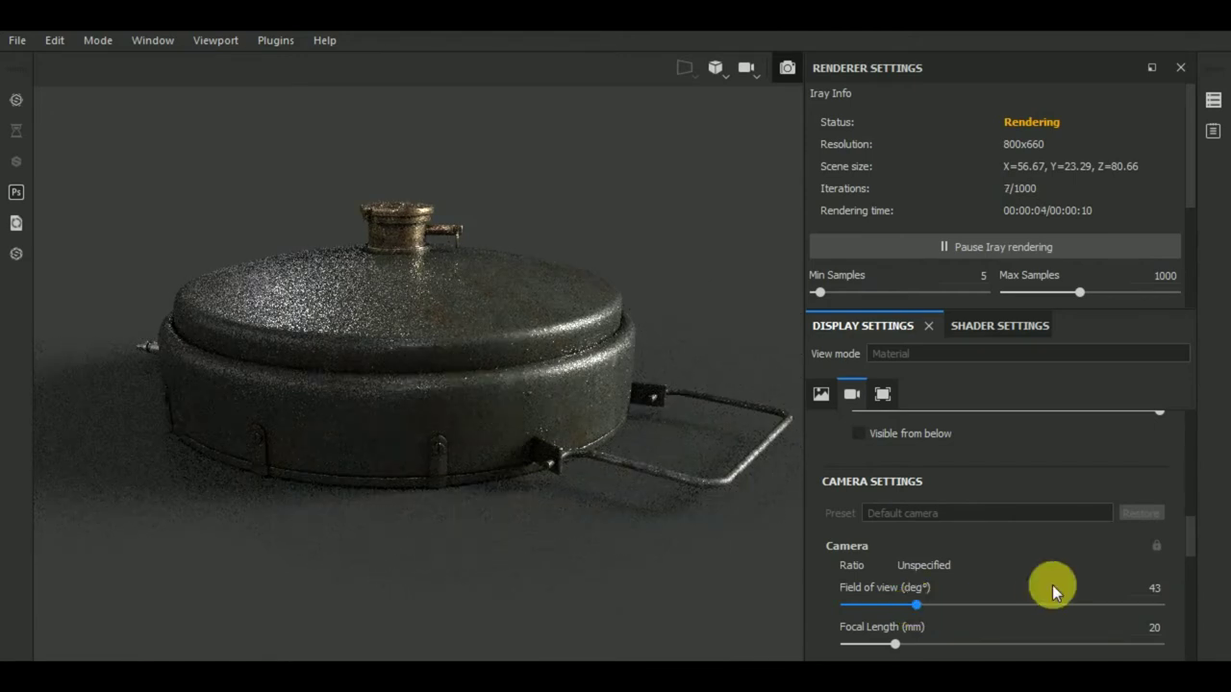
scroll(1052, 585, down, 2)
scroll(1052, 584, down, 2)
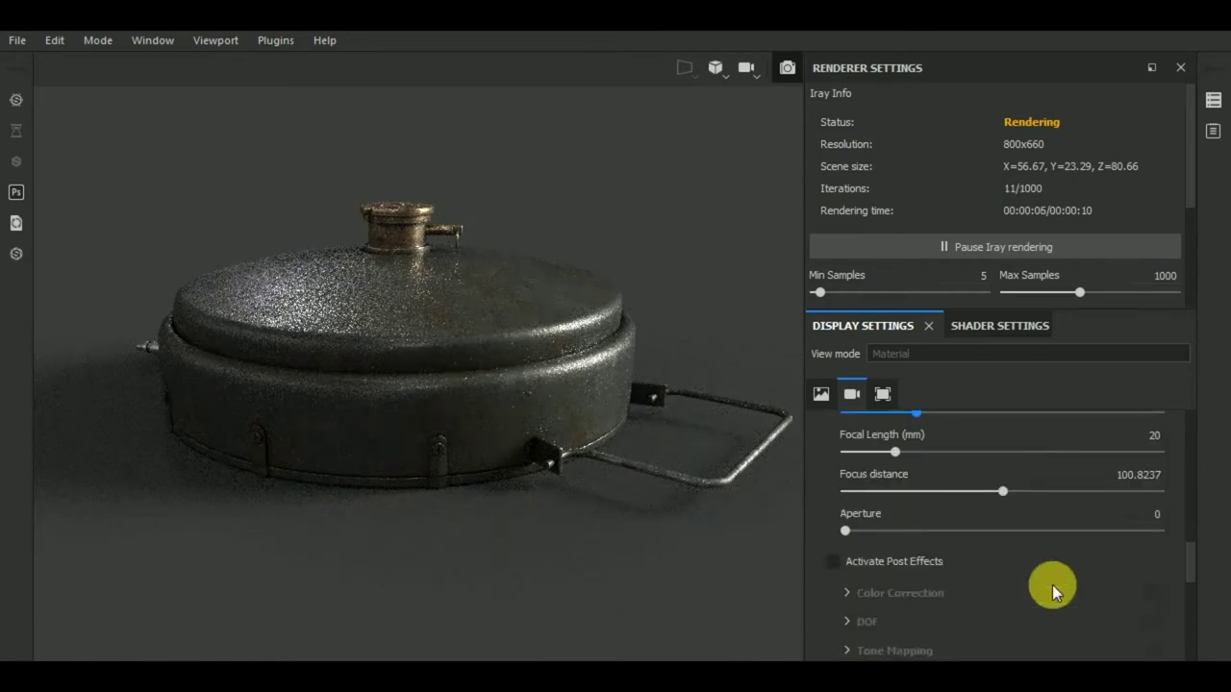
scroll(944, 568, down, 2)
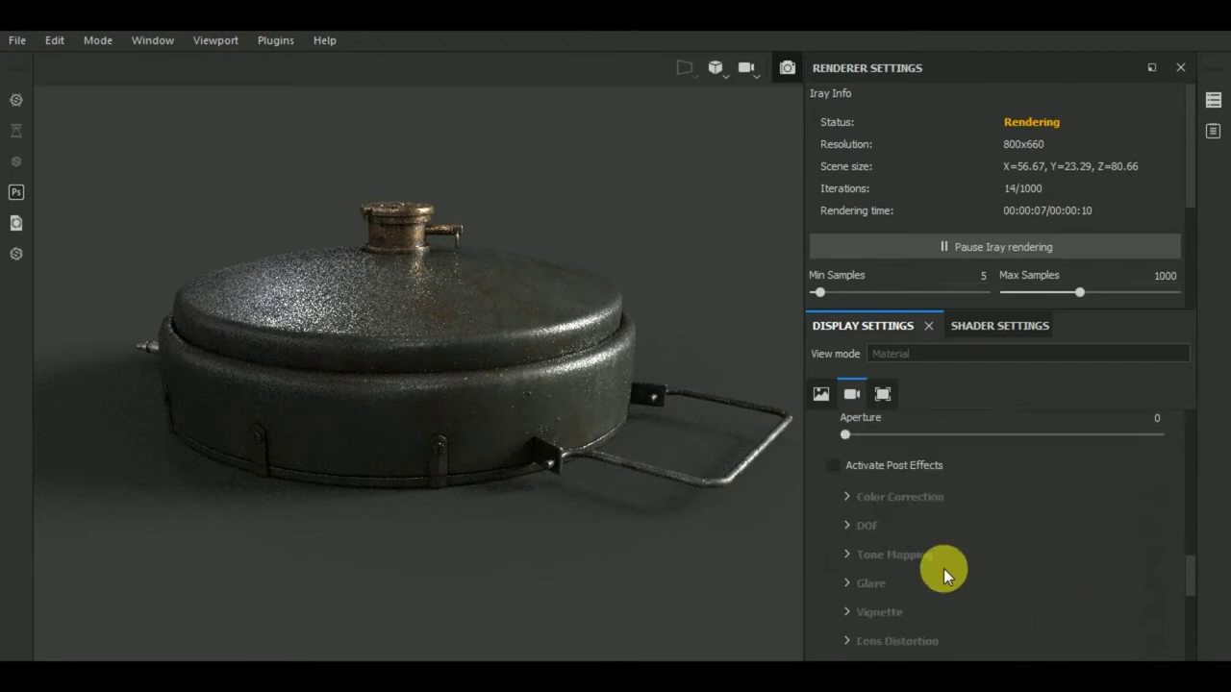
- Activate post effects and enable colour correction, setting saturation 0.89 and adjusting contrast and brightness
click(835, 466)
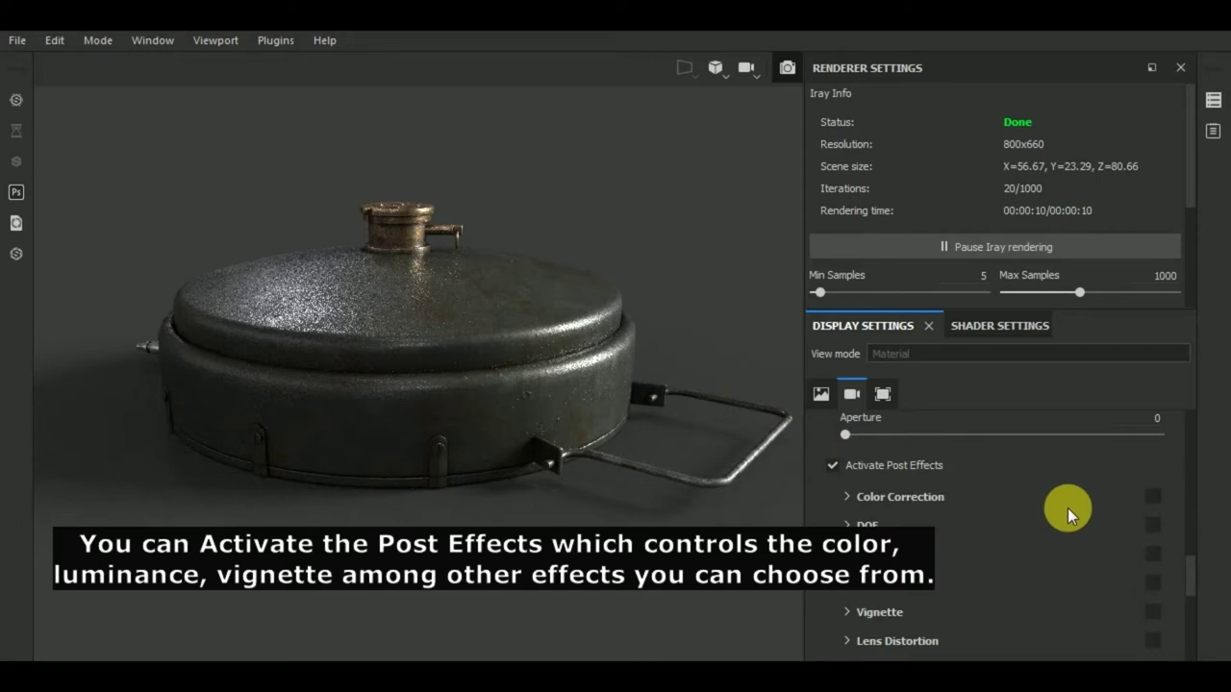
click(847, 496)
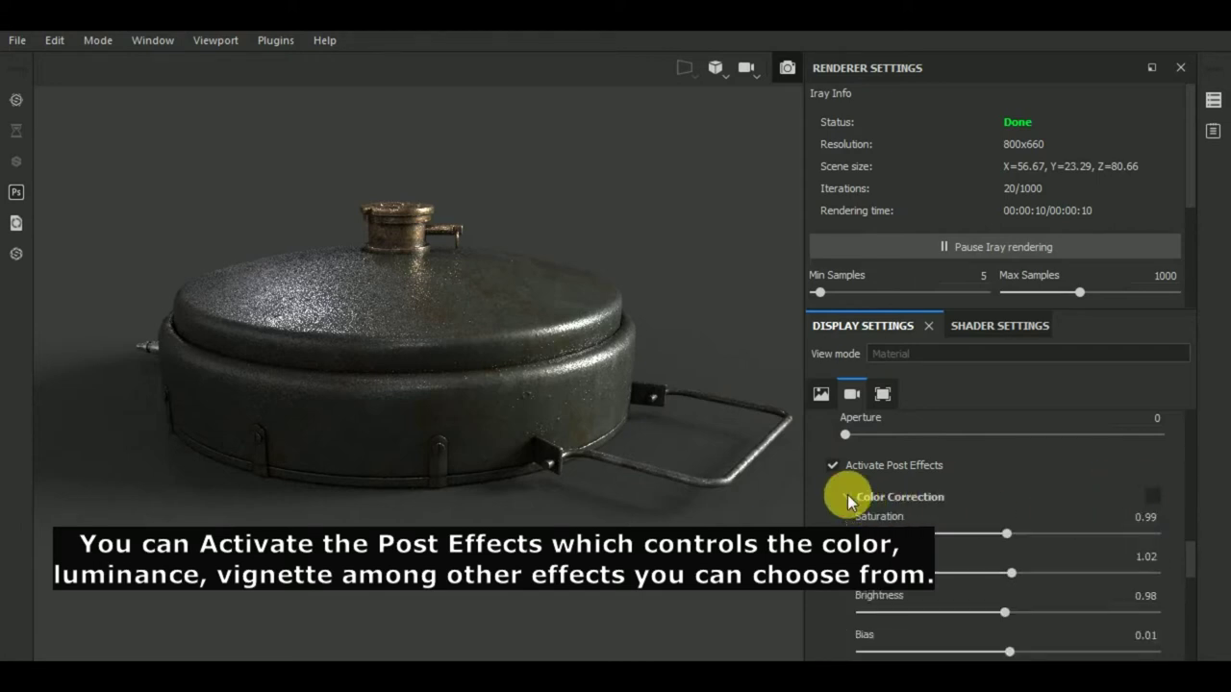
click(1153, 496)
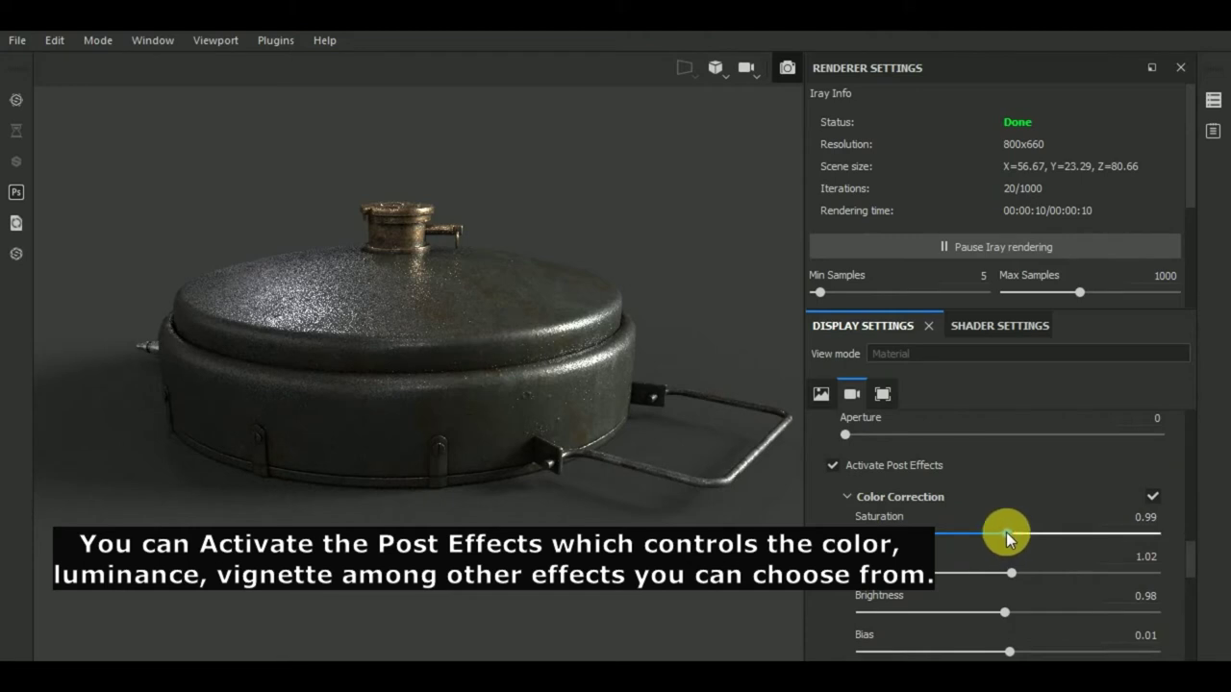
mouse_move(1006, 534)
mouse_down()
mouse_move(1041, 535)
mouse_move(888, 517)
mouse_move(989, 515)
mouse_up()
mouse_move(1011, 577)
mouse_down()
mouse_move(1035, 571)
mouse_move(1009, 571)
mouse_up()
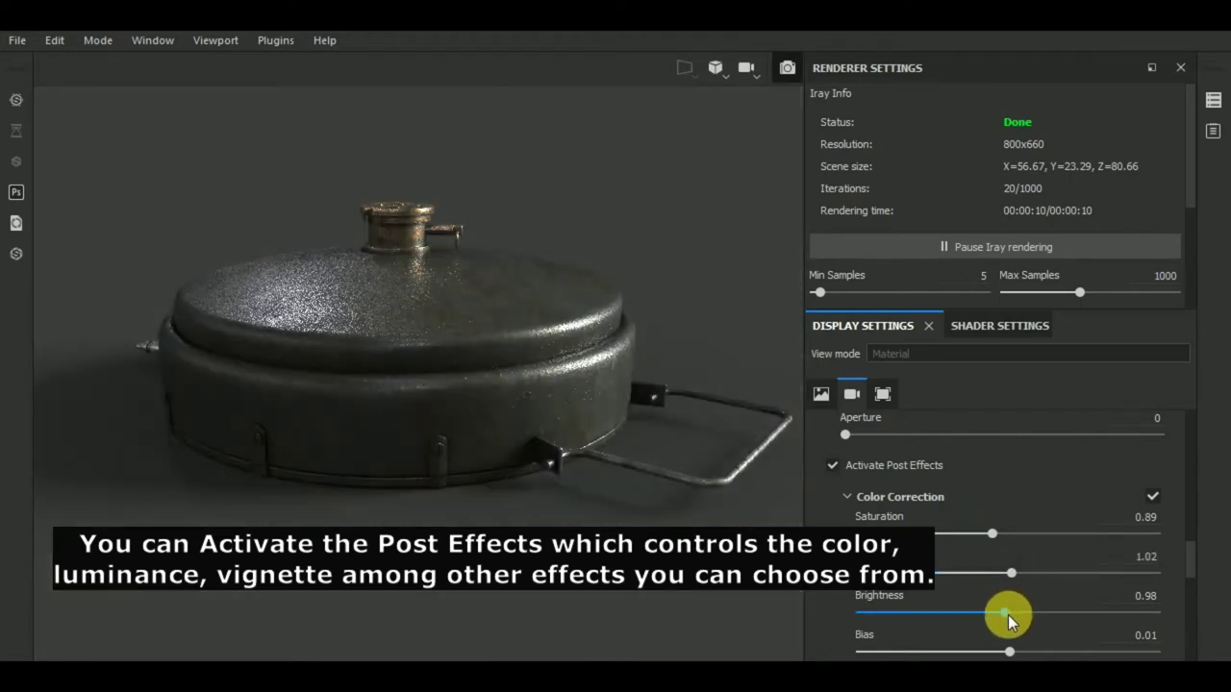
mouse_move(1006, 612)
mouse_down()
mouse_move(1046, 612)
mouse_move(963, 602)
mouse_move(1011, 600)
mouse_move(1000, 600)
mouse_up()
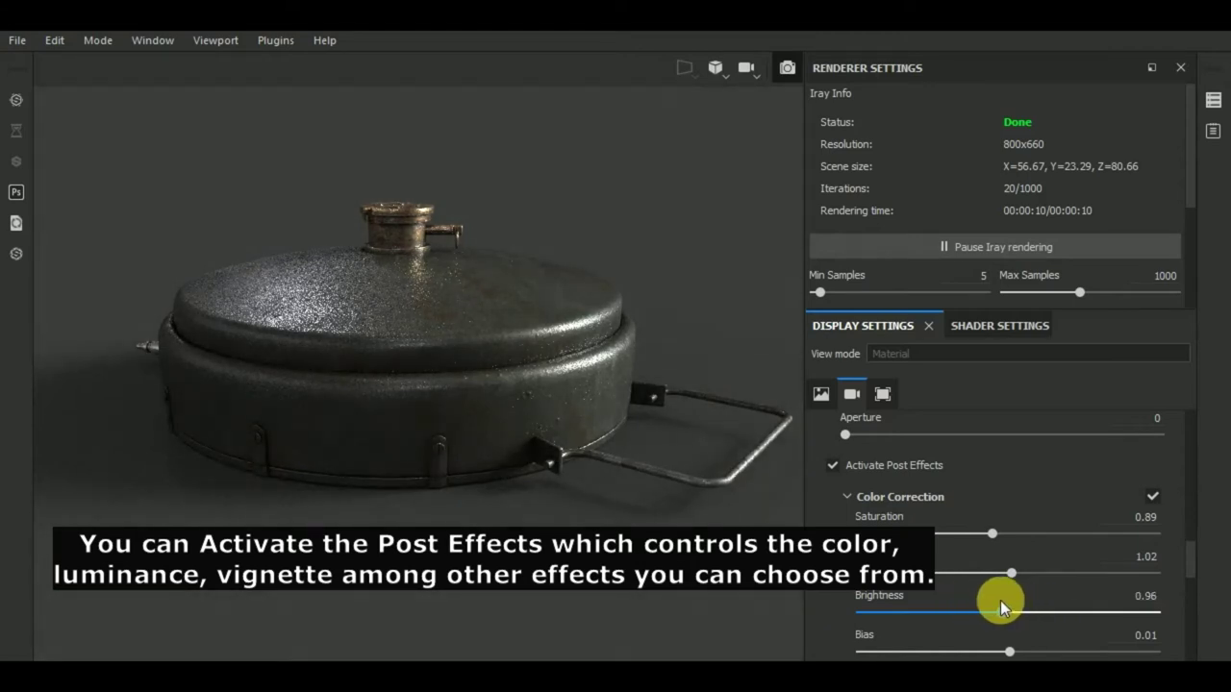
- Enable tone mapping with exposure 1.01, gamma 0.94 and the Auto operator
scroll(1019, 592, down, 2)
scroll(1020, 598, down, 2)
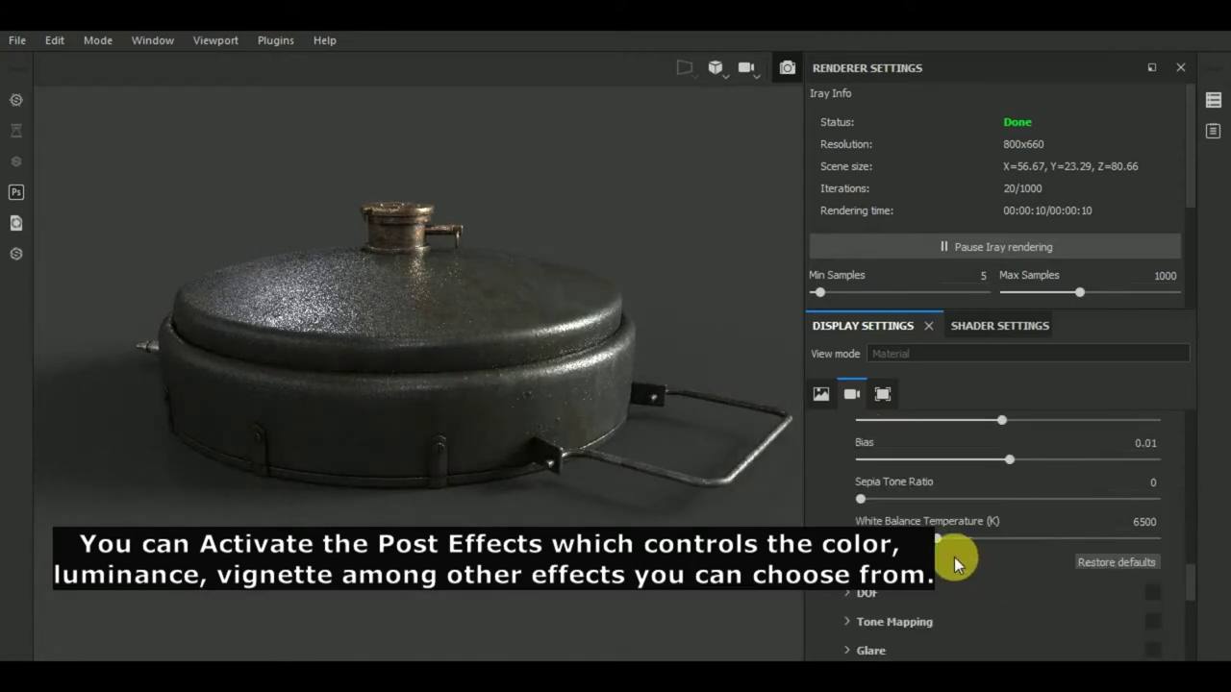
scroll(1019, 588, down, 2)
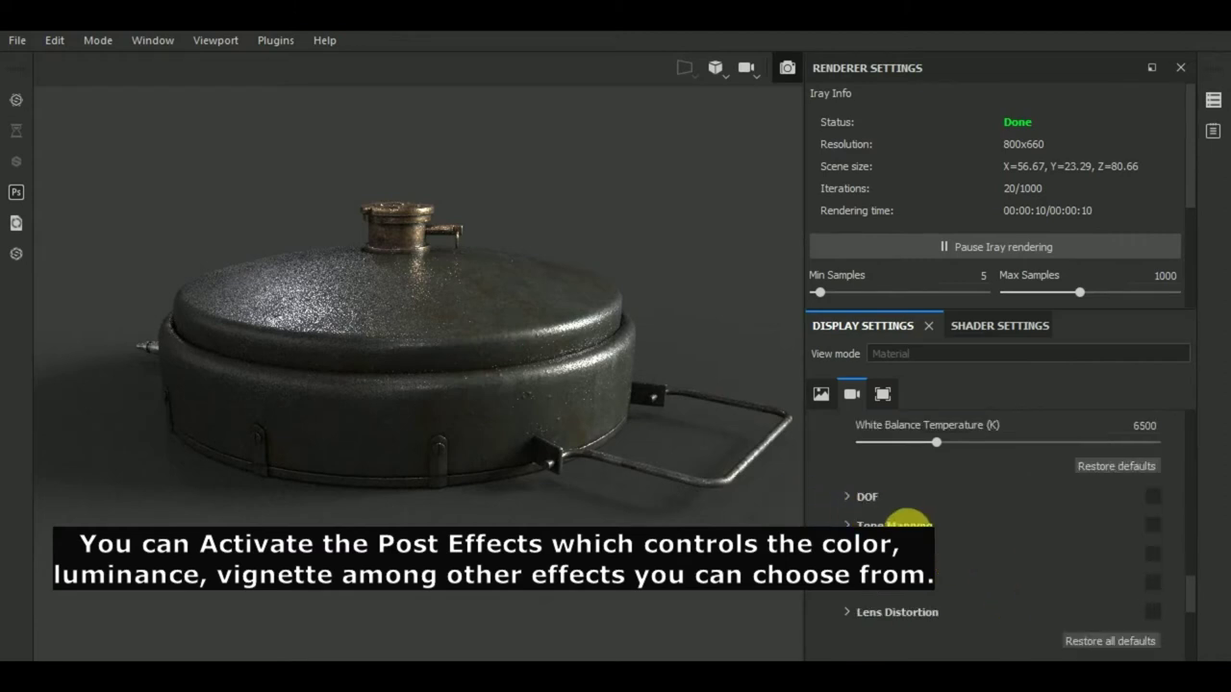
click(1152, 526)
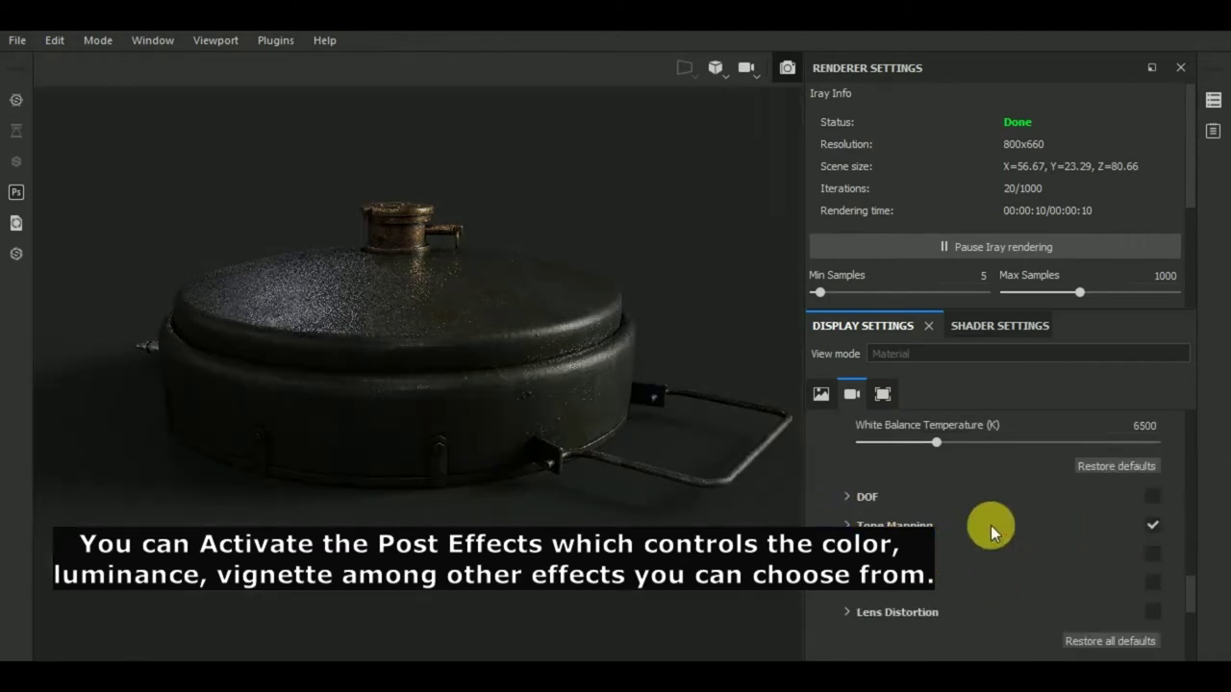
click(866, 525)
scroll(984, 535, down, 2)
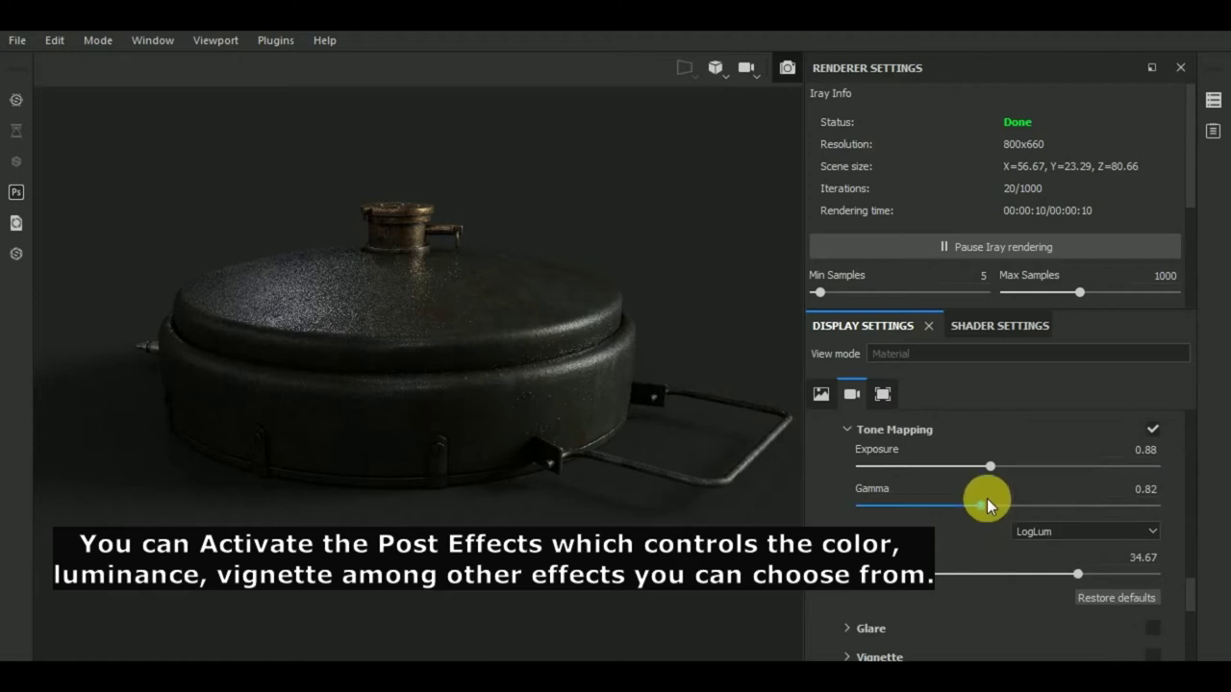
mouse_move(992, 467)
mouse_down()
mouse_move(1007, 467)
mouse_move(993, 508)
mouse_move(1013, 506)
mouse_move(997, 507)
mouse_up()
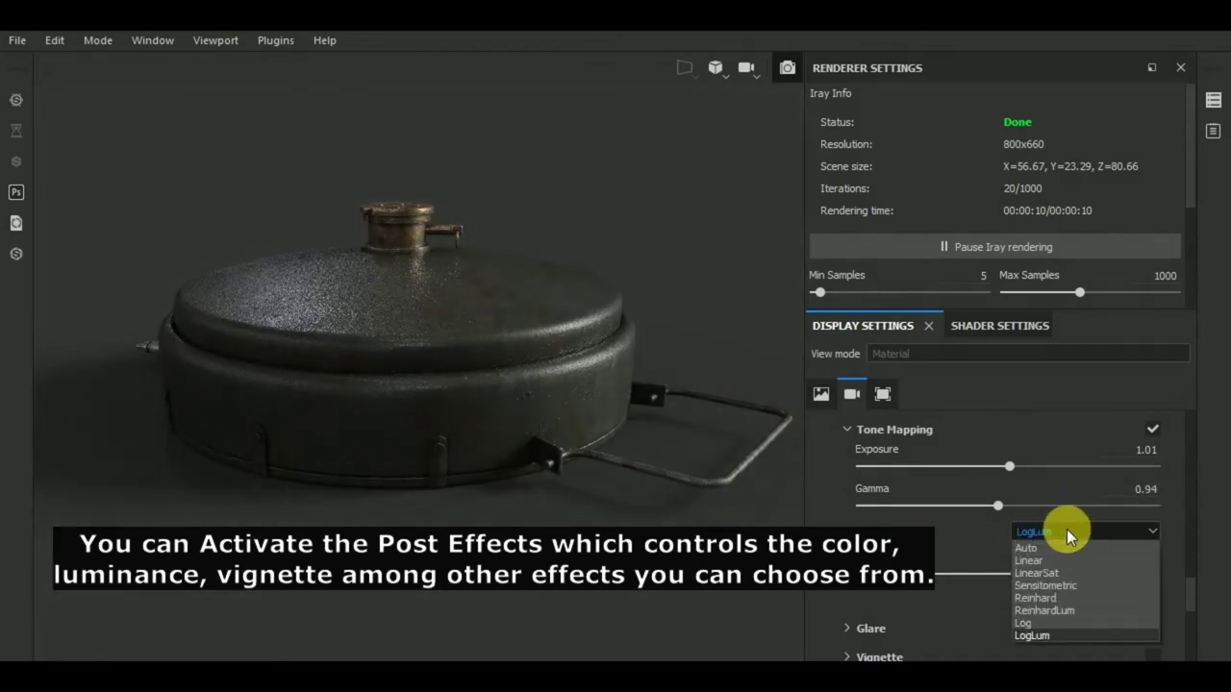
click(1053, 550)
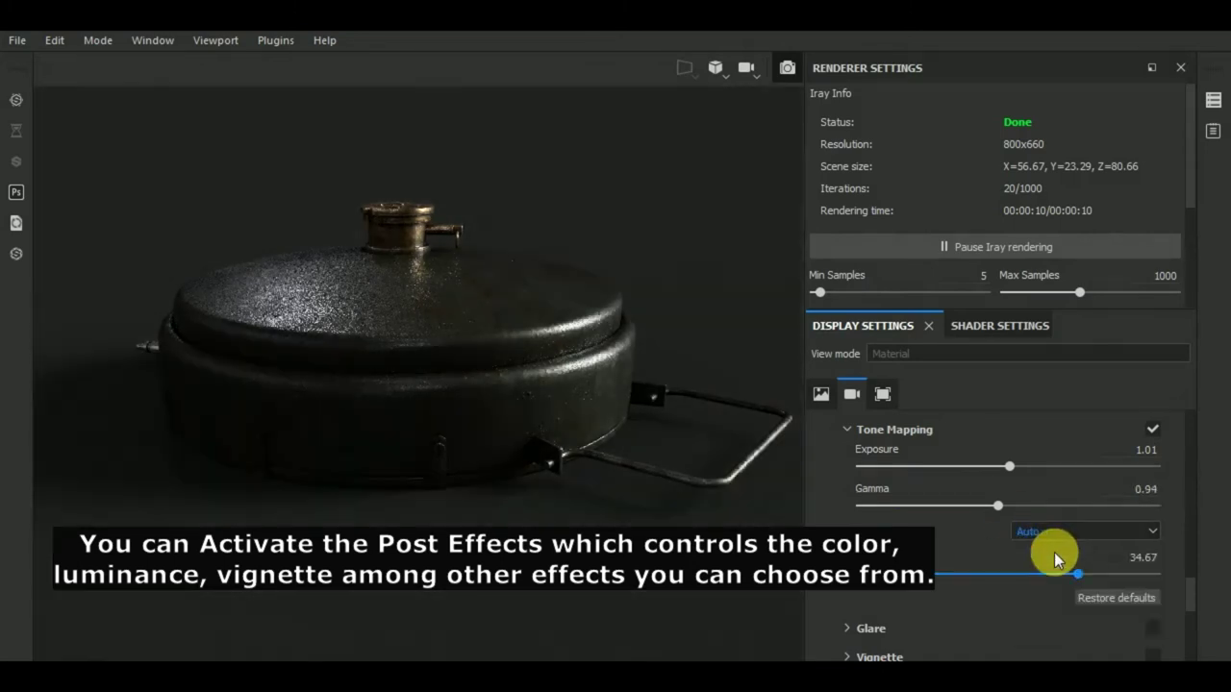
- Turn off tone mapping and enable glare, raising luminance and setting threshold 0.6
click(1152, 428)
click(849, 428)
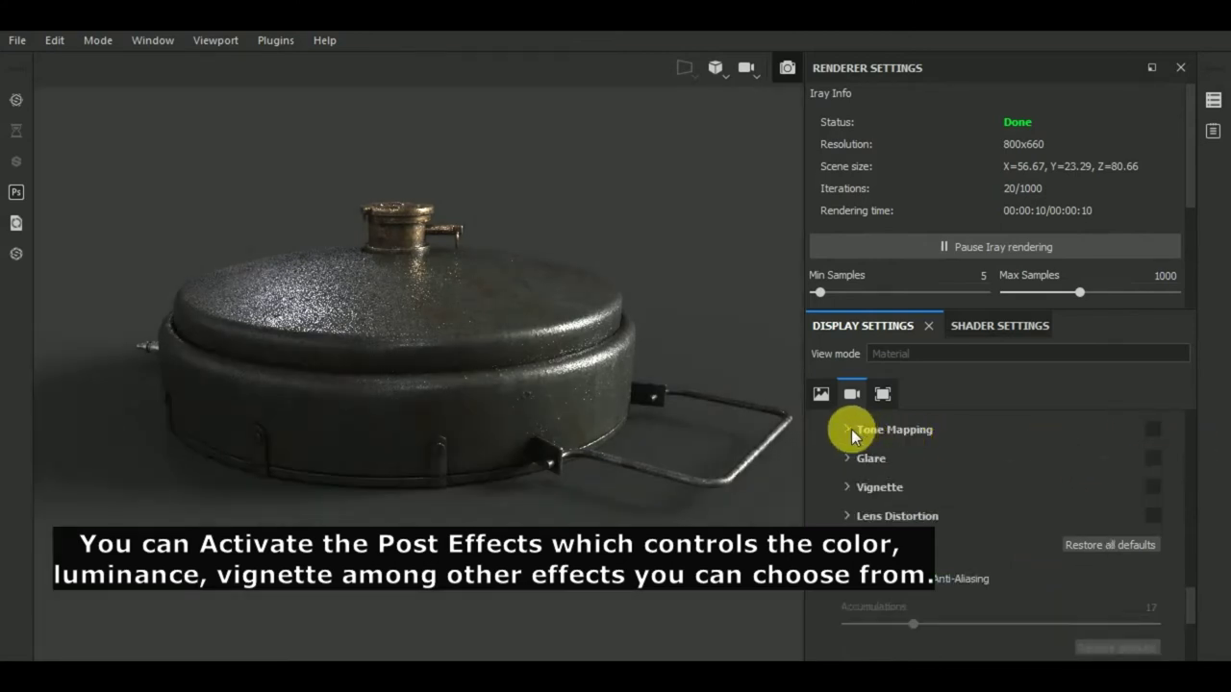
click(849, 458)
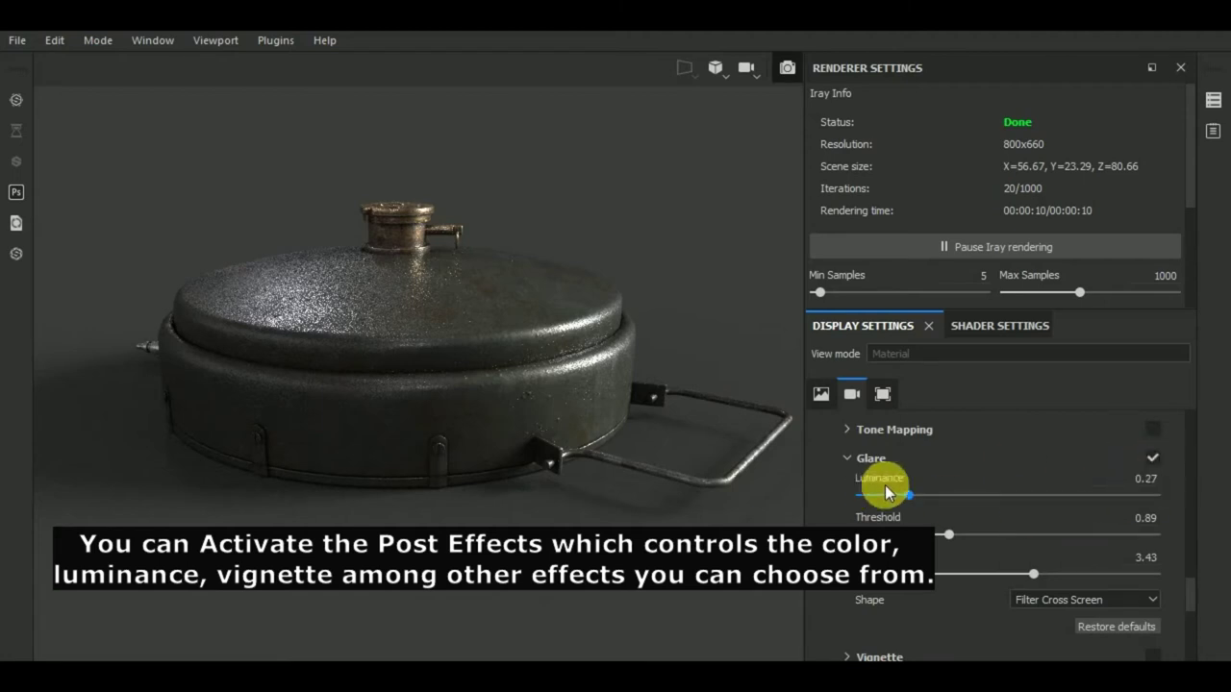
mouse_move(909, 496)
mouse_down()
mouse_move(1064, 478)
mouse_move(1042, 478)
mouse_up()
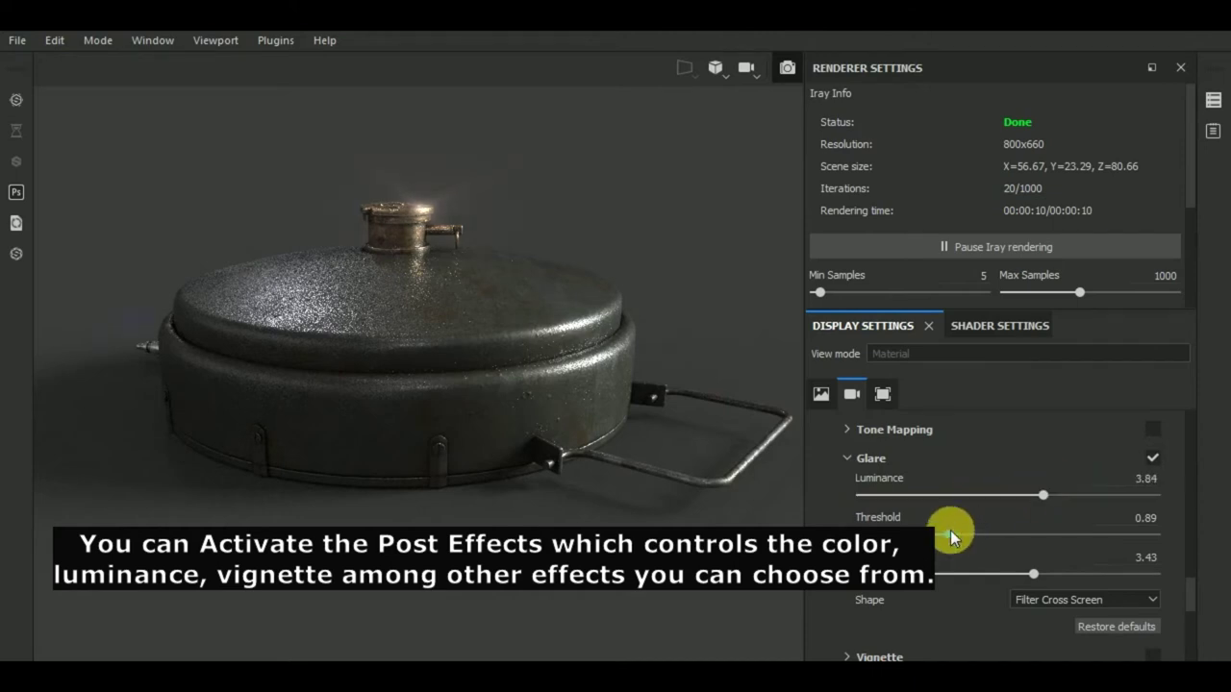
mouse_move(949, 534)
mouse_down()
mouse_move(1005, 532)
mouse_move(934, 527)
mouse_up()
mouse_move(1032, 574)
mouse_down()
mouse_move(1109, 572)
mouse_move(983, 578)
mouse_up()
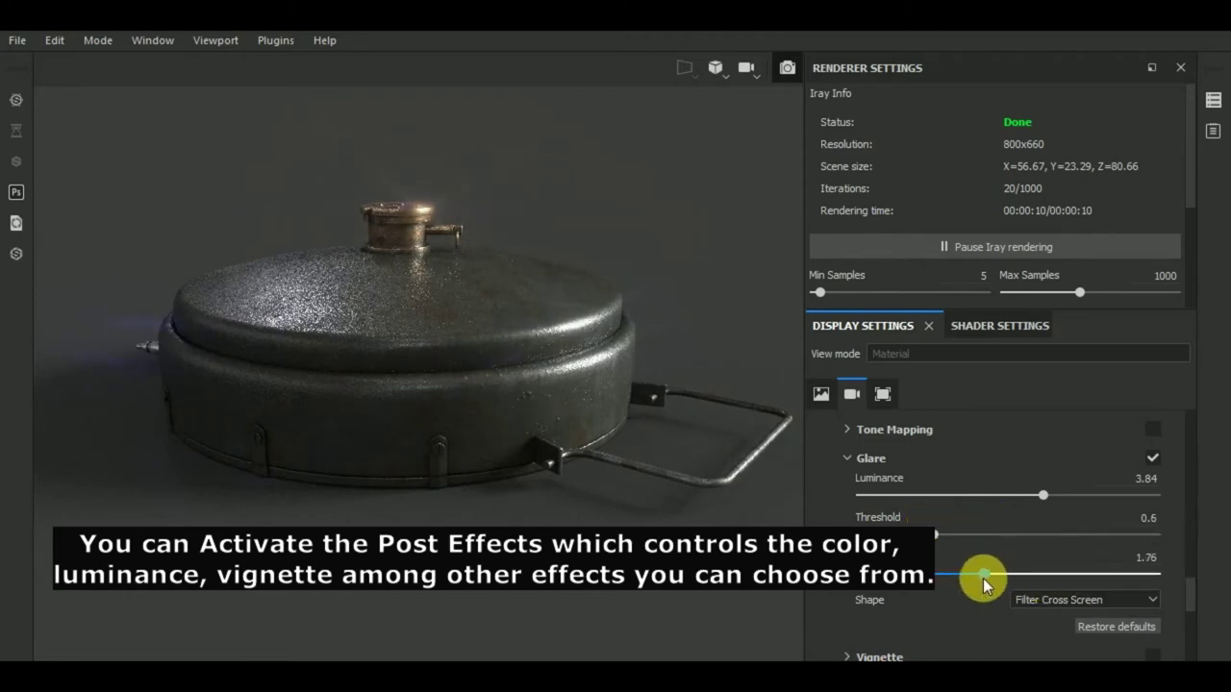
- Try several glare shapes, settle on Filter Cross Screen, and trim luminance to 3.64
click(1082, 599)
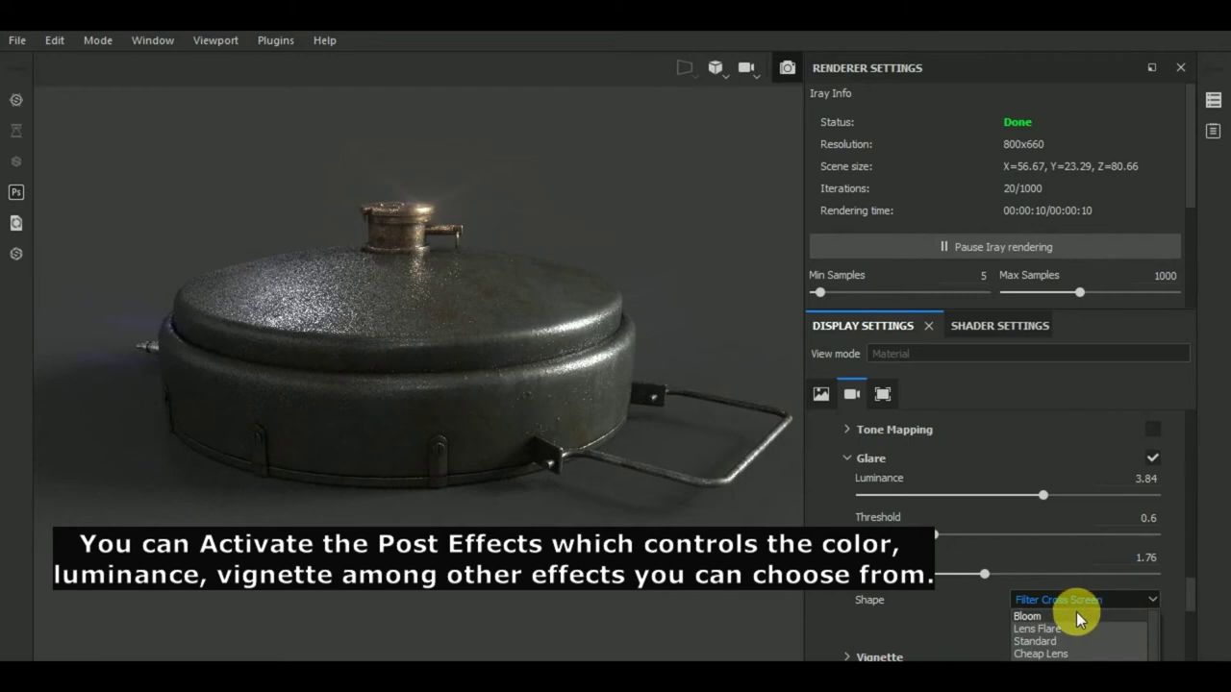
click(1074, 612)
key(Down)
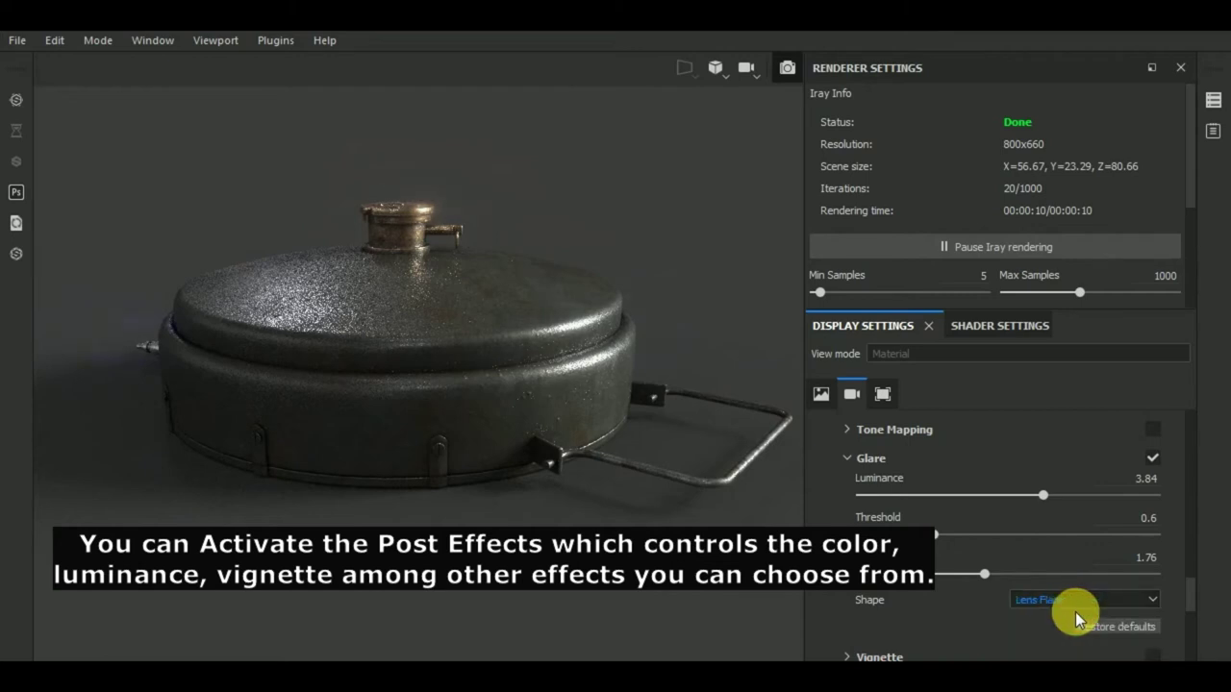
key(Down)
click(1073, 595)
click(1087, 650)
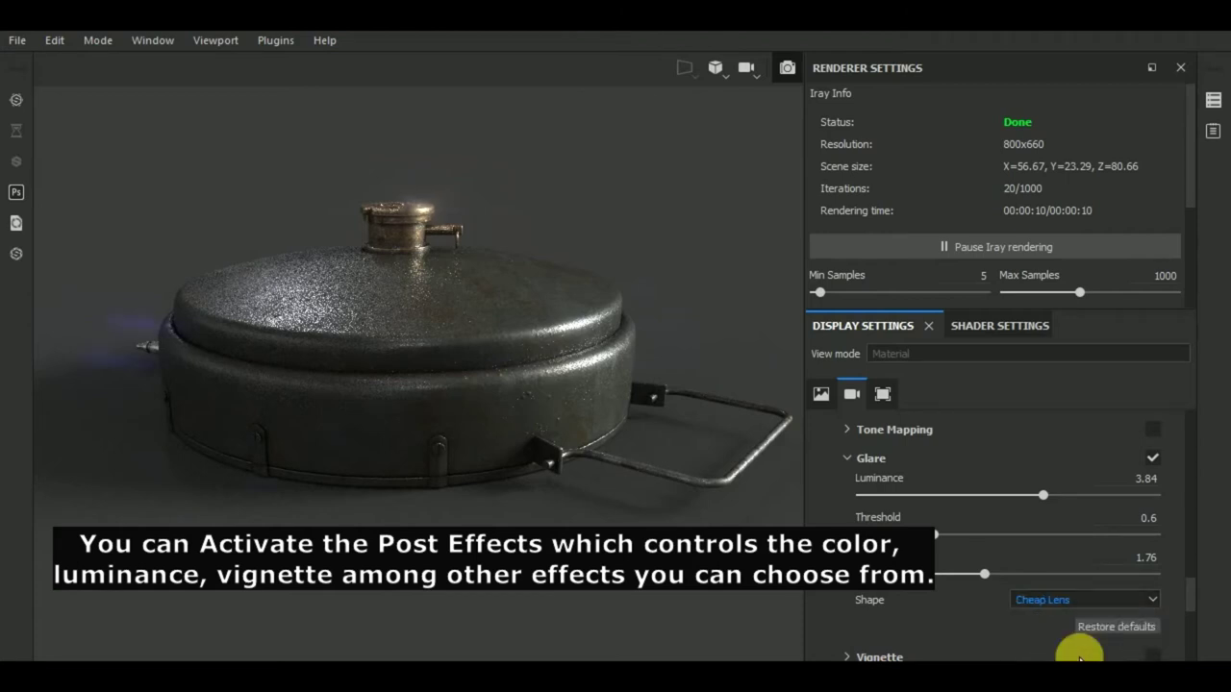
click(1099, 603)
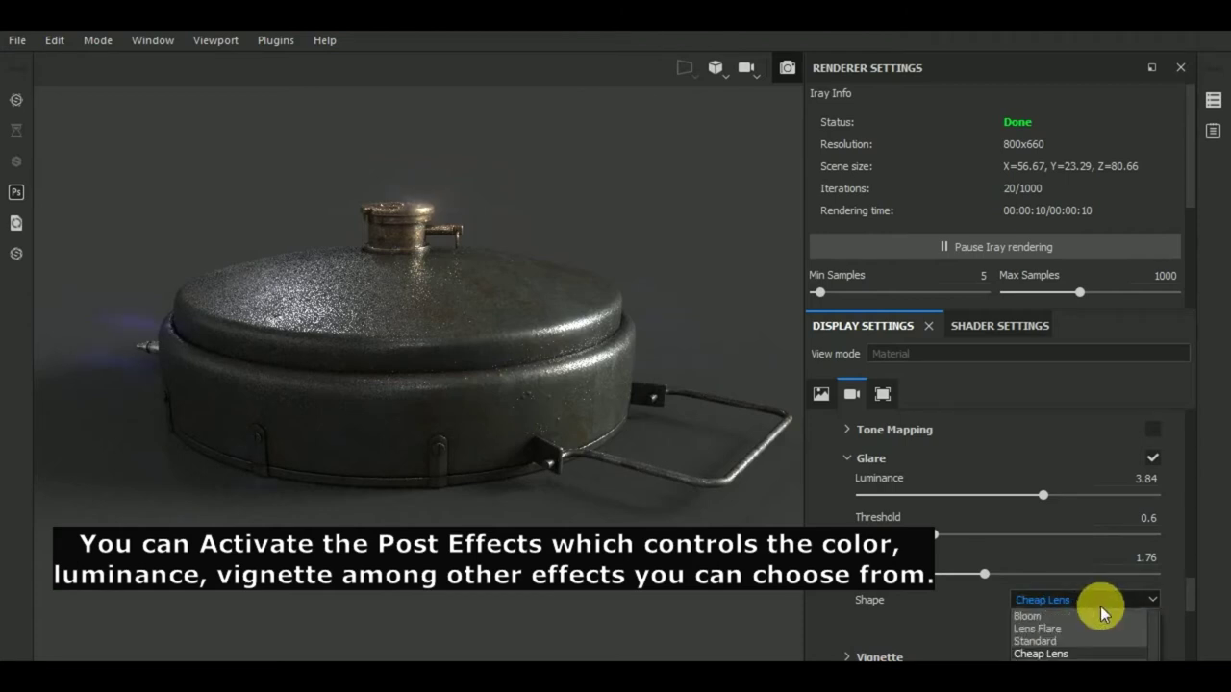
click(1090, 657)
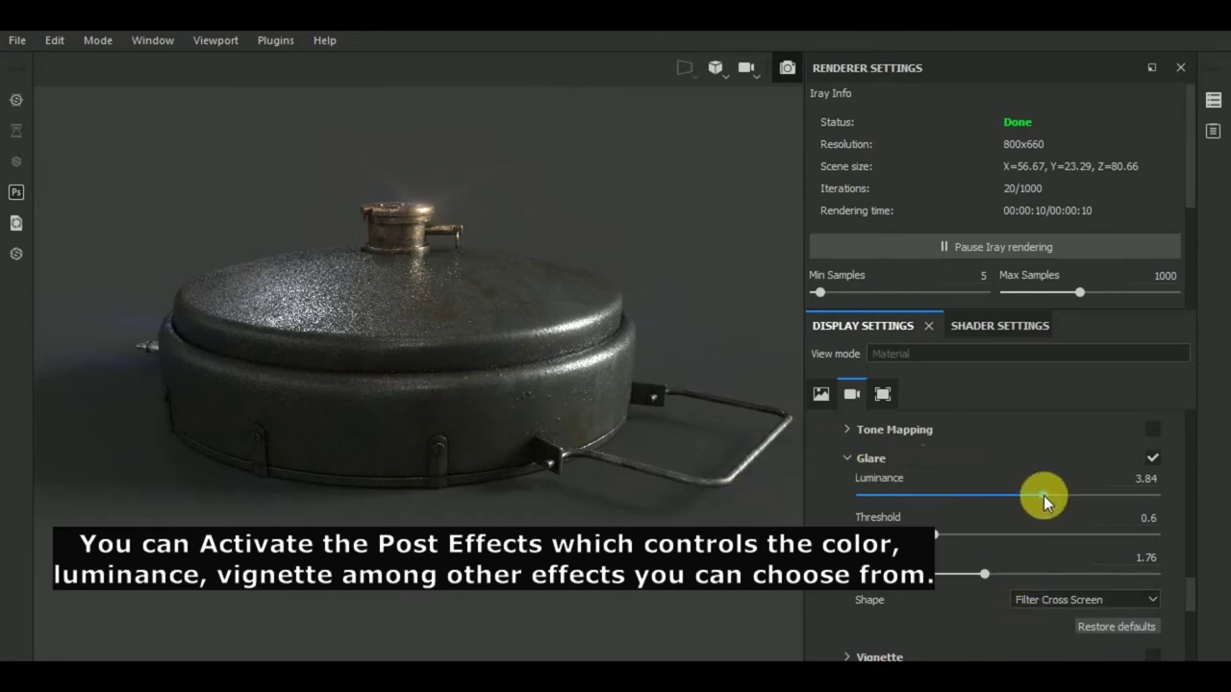
drag(1043, 495, 1031, 495)
- Enable the vignette and set its strength to about 0.62
scroll(1036, 493, down, 2)
scroll(1033, 511, down, 2)
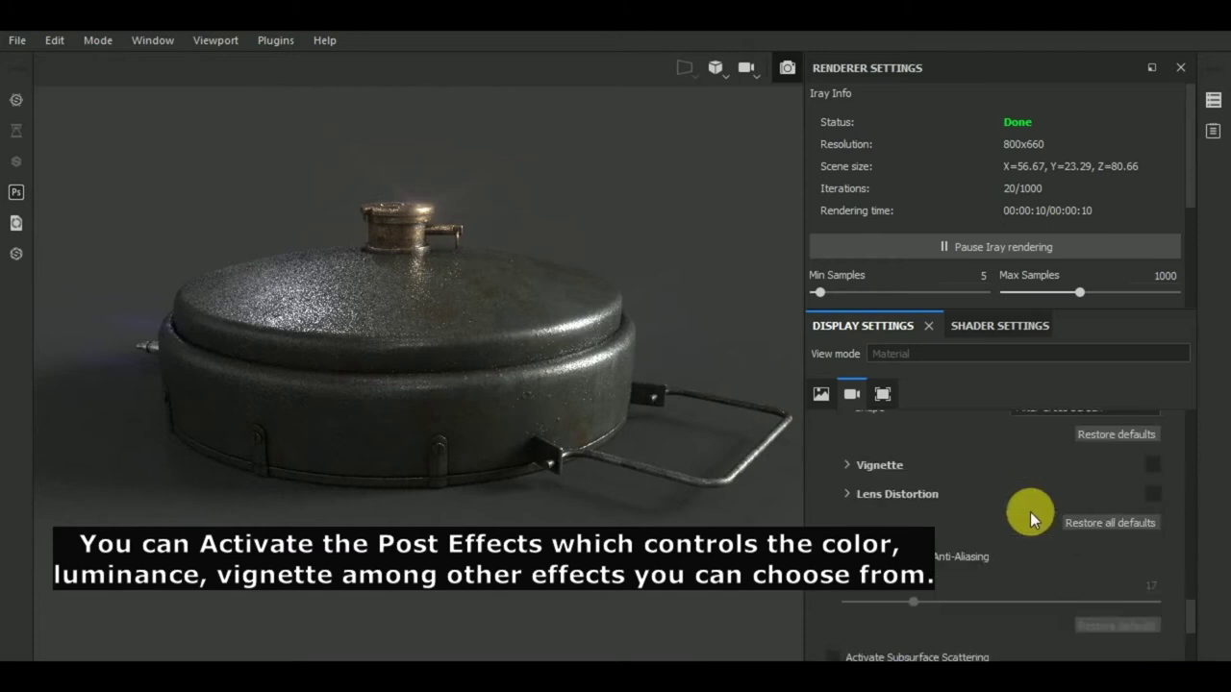
click(848, 464)
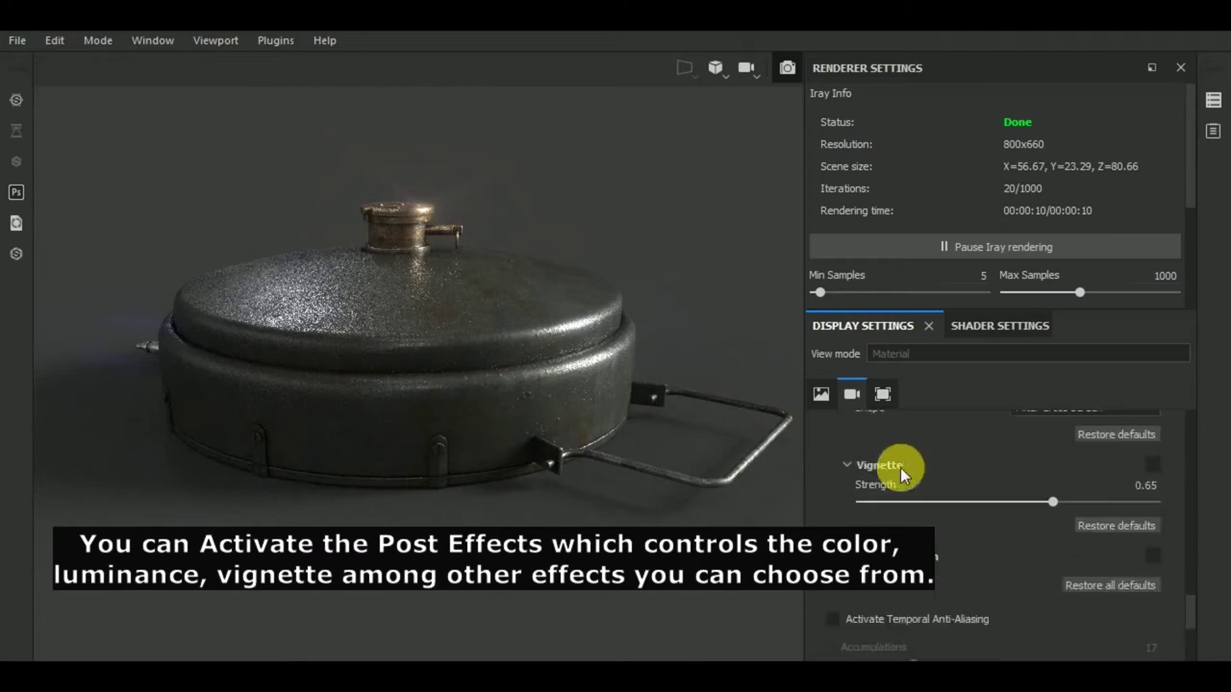
click(1151, 464)
mouse_move(1052, 500)
mouse_down()
mouse_move(1129, 493)
mouse_move(1033, 500)
mouse_up()
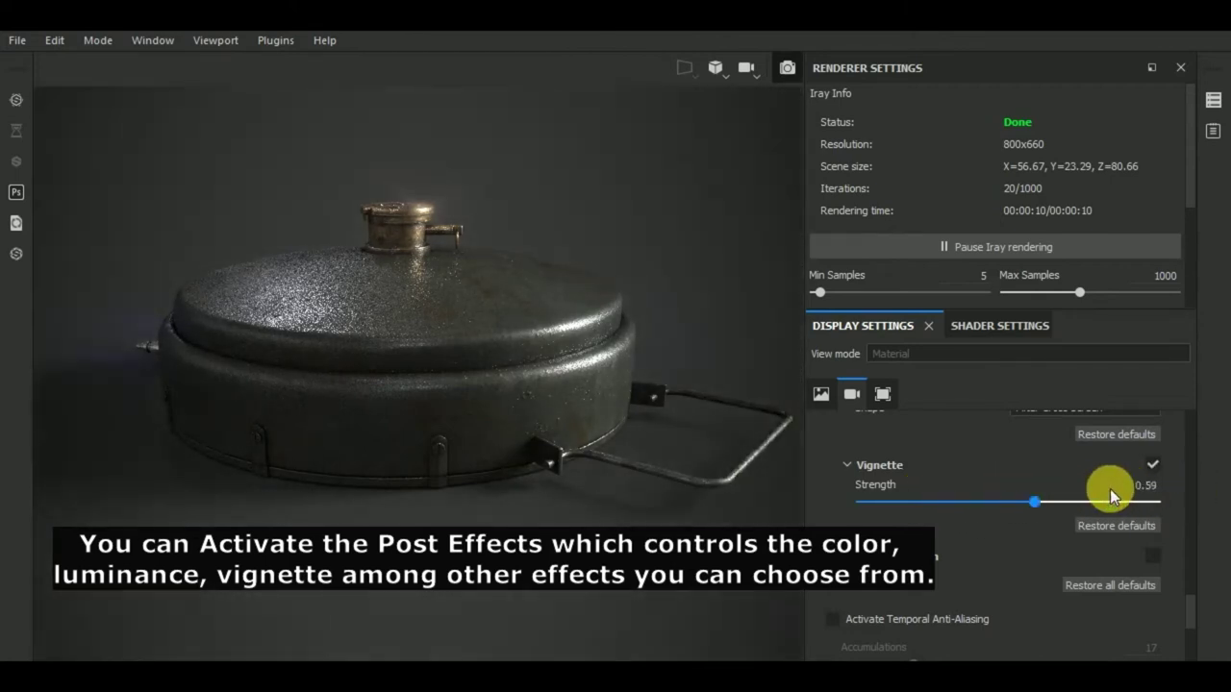
drag(1110, 494, 1044, 500)
click(1152, 465)
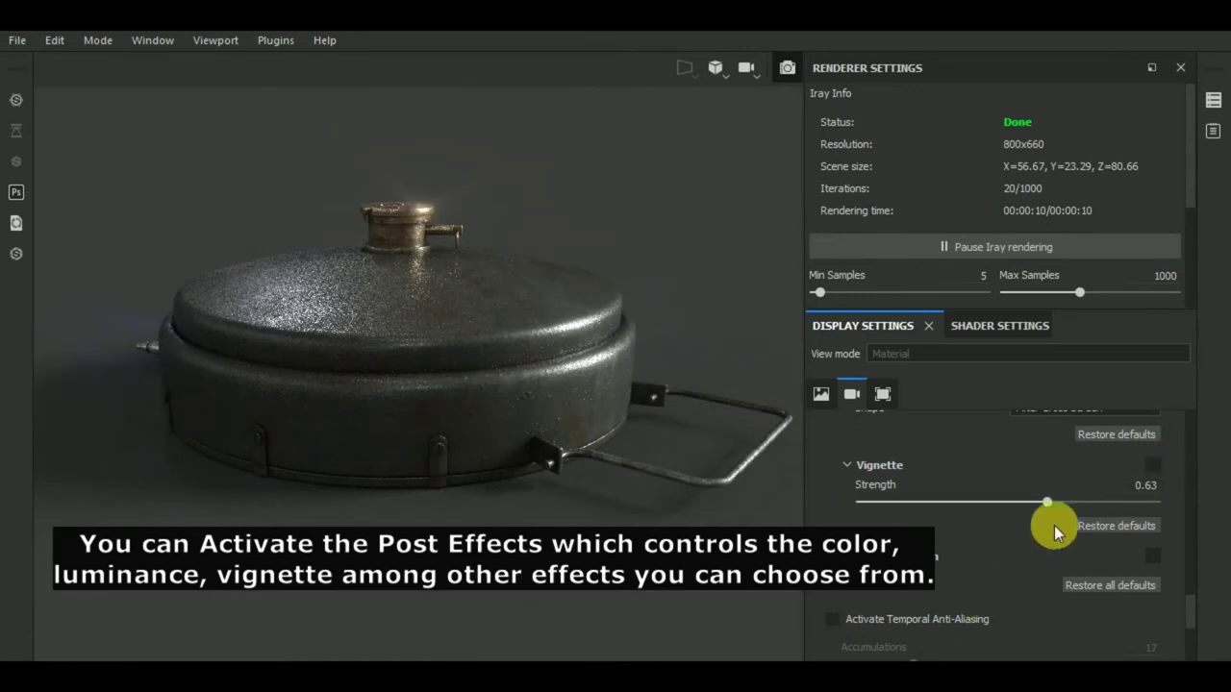
click(1152, 467)
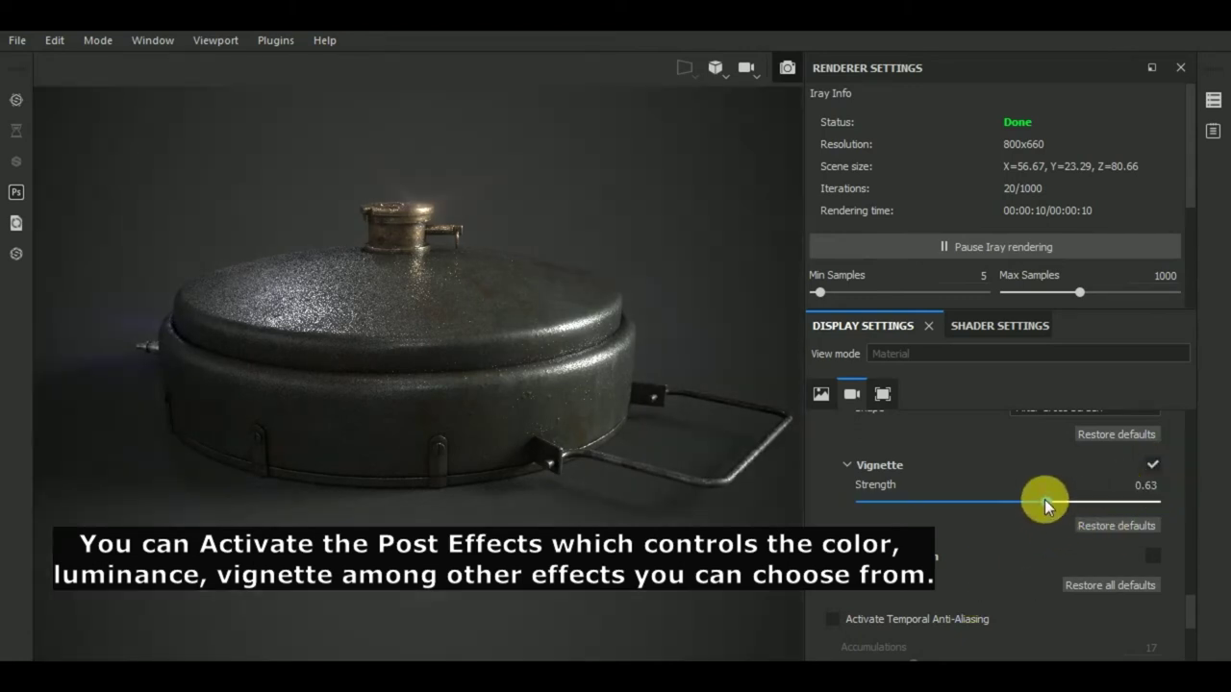
mouse_move(1044, 499)
mouse_down()
mouse_move(1070, 496)
mouse_move(1042, 496)
mouse_up()
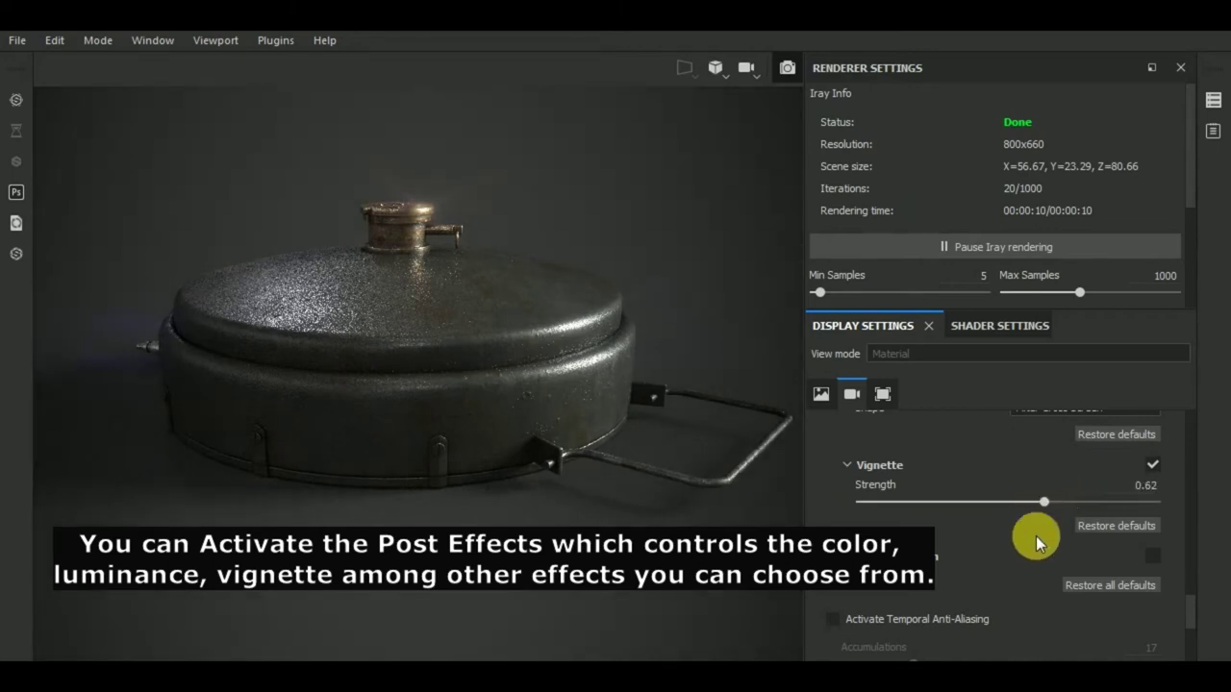
- Scroll through the remaining display settings and back while the Iray render finishes
scroll(1035, 536, down, 2)
scroll(1035, 535, down, 2)
scroll(1035, 535, down, 4)
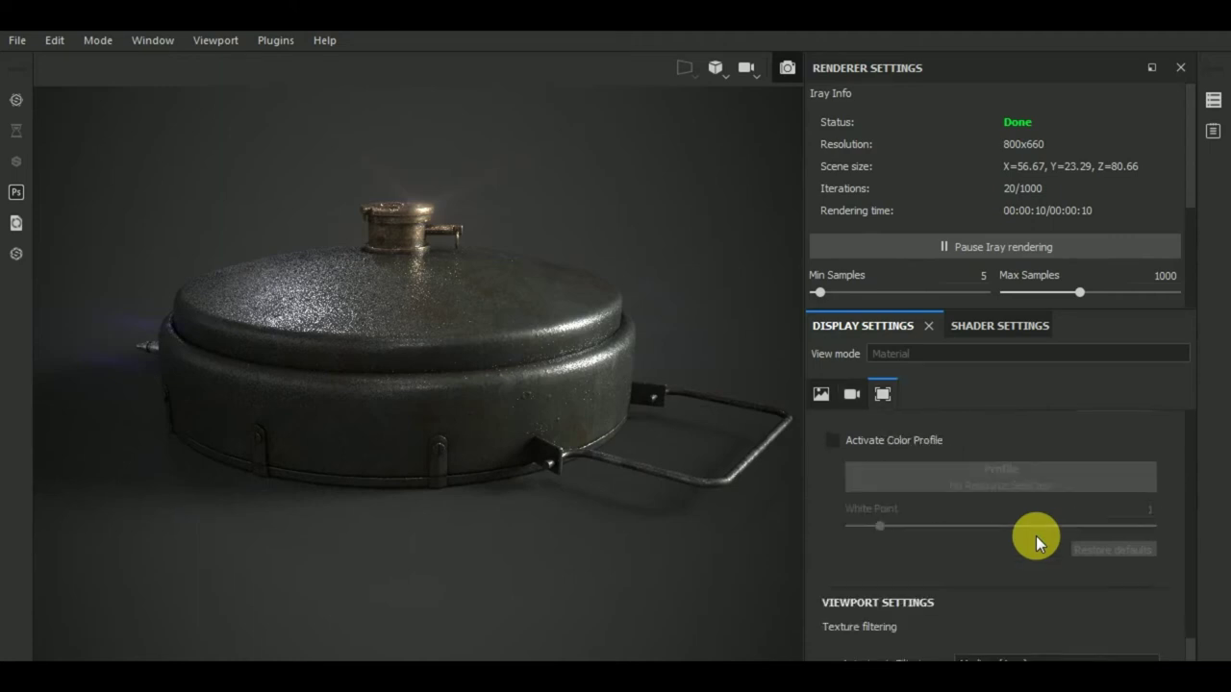
scroll(1036, 536, down, 2)
scroll(1035, 536, down, 2)
scroll(1036, 535, down, 2)
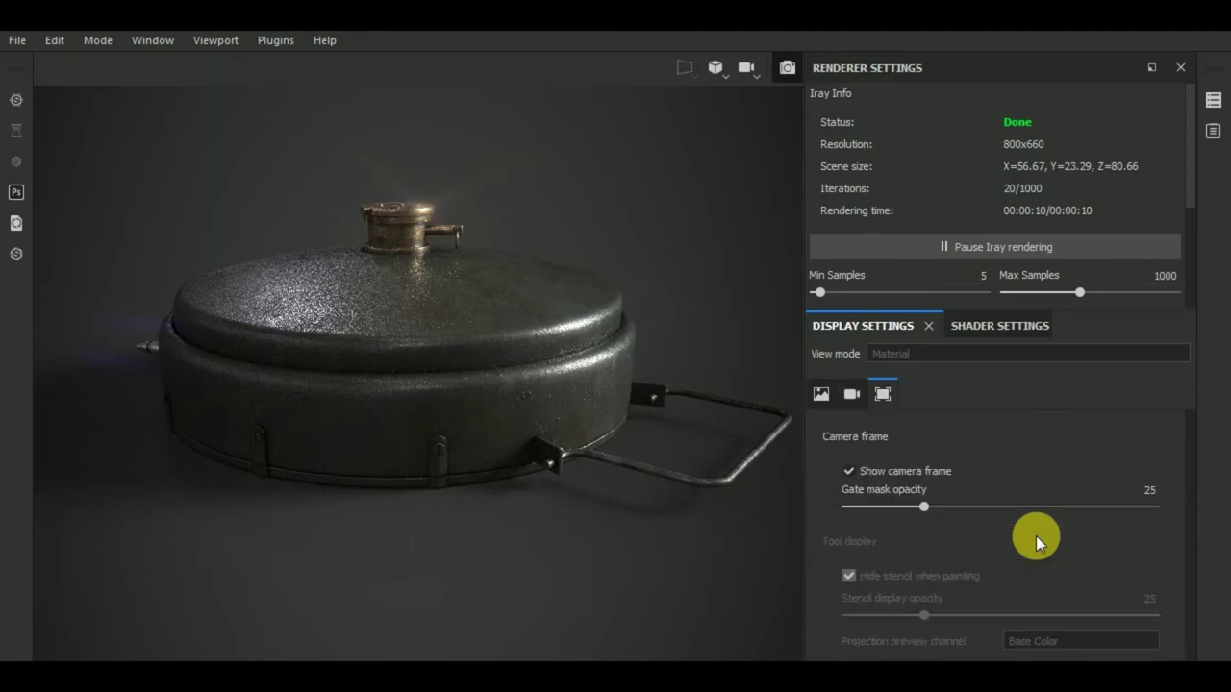
scroll(1054, 598, up, 2)
scroll(1059, 598, up, 1)
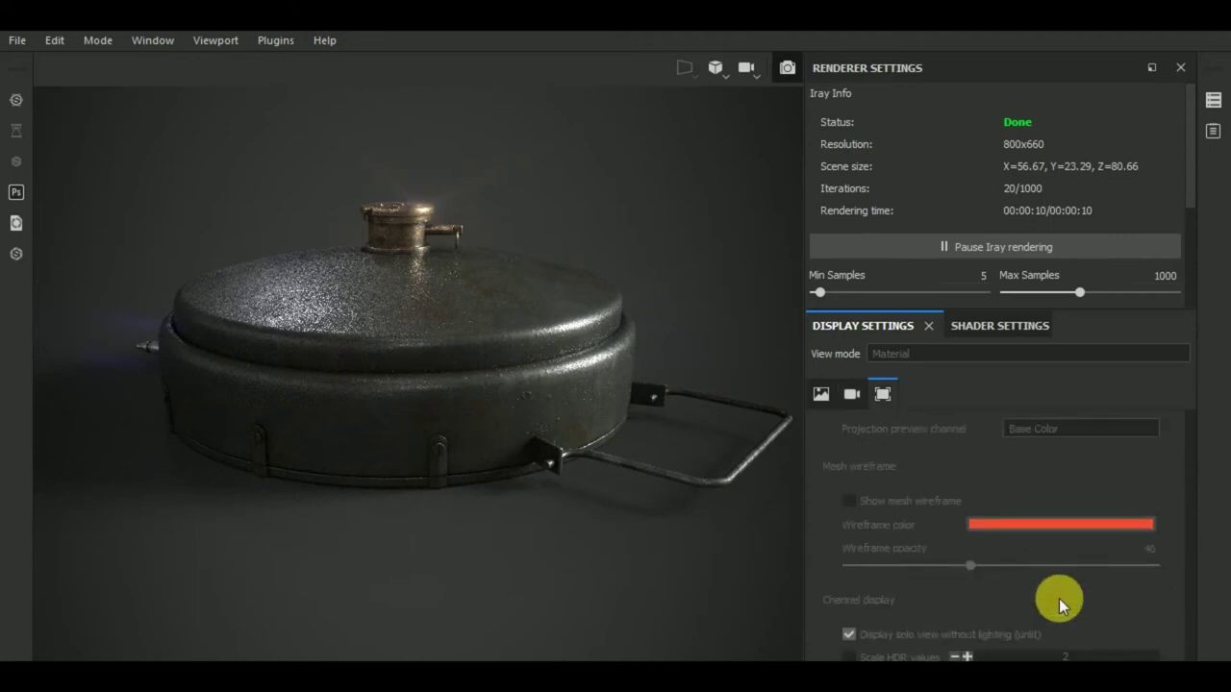
scroll(1058, 598, up, 2)
scroll(1061, 597, up, 3)
scroll(1062, 597, up, 3)
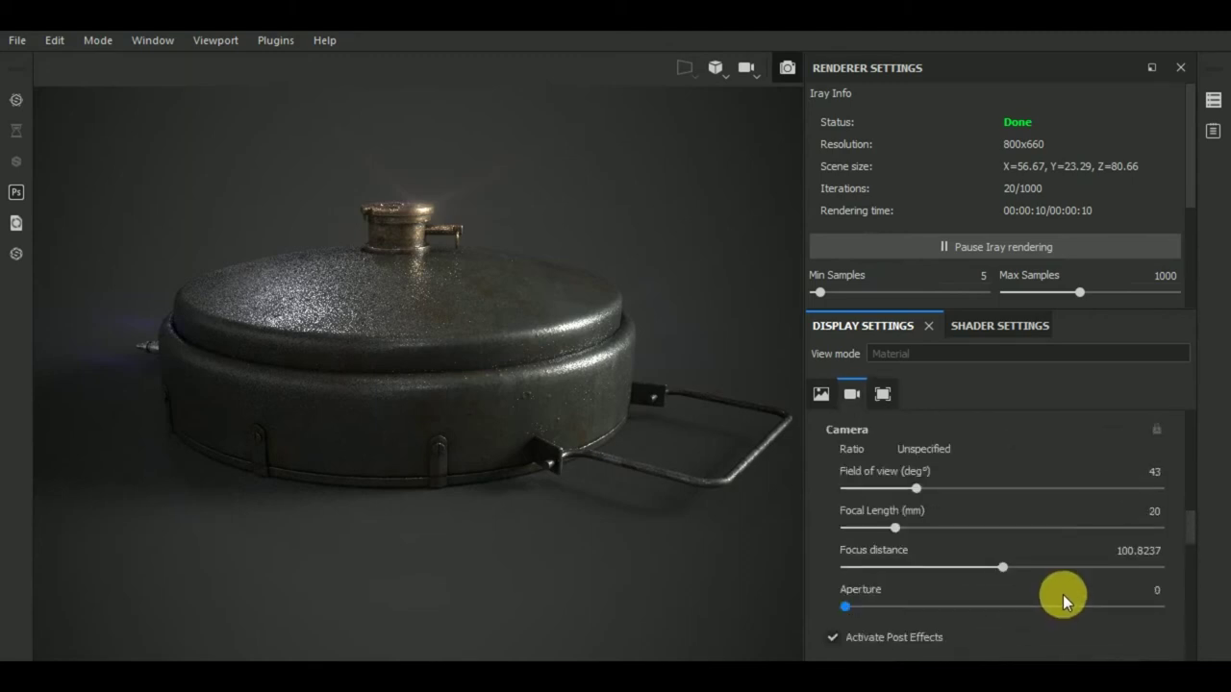
scroll(1038, 548, up, 3)
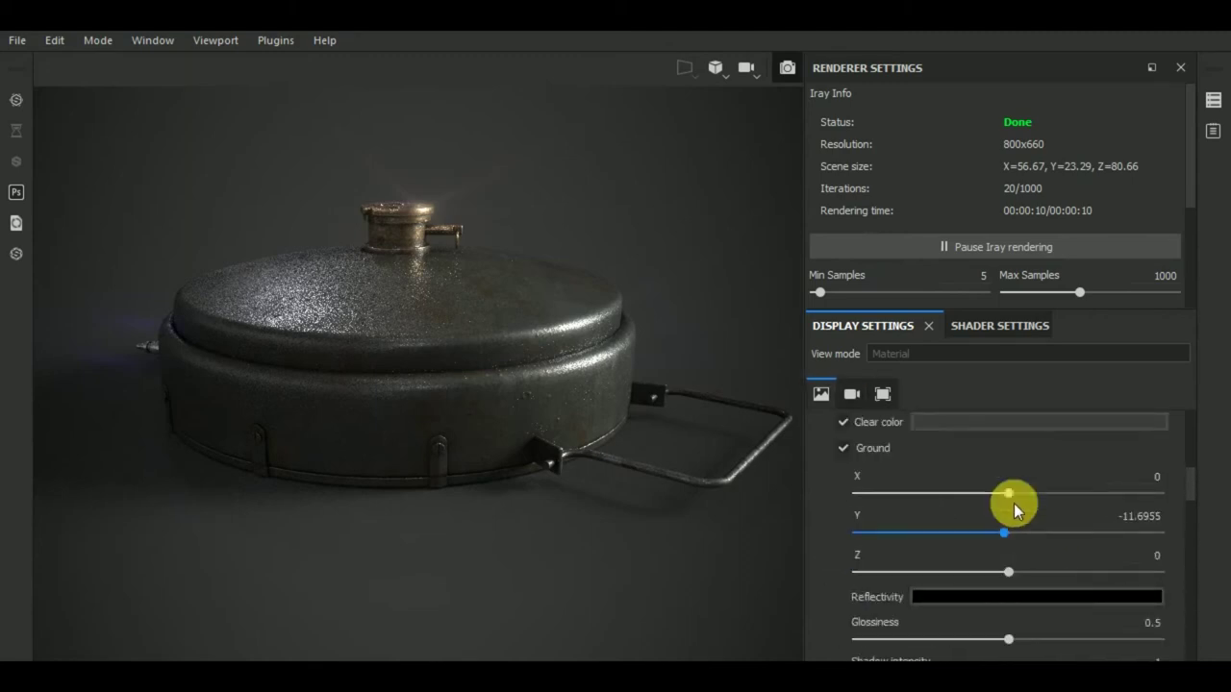
- In Shader Settings, drag the Emissive Intensity slider from 1.67 down to 1.19
click(1014, 324)
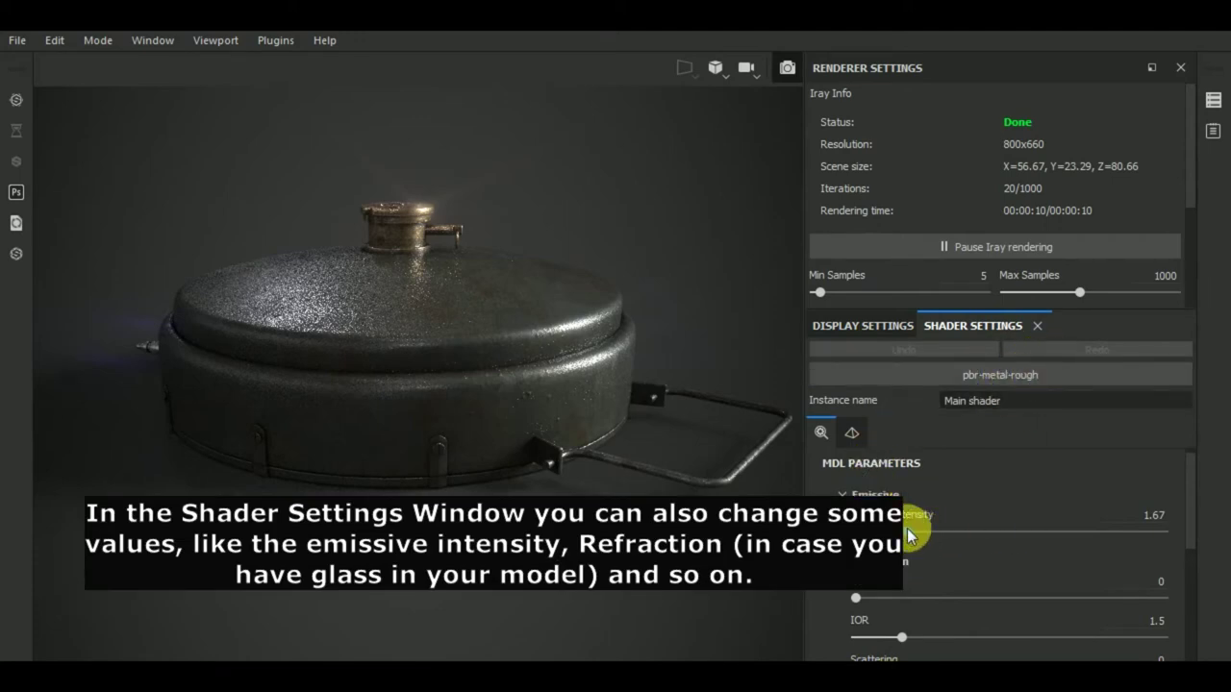
drag(968, 528, 943, 522)
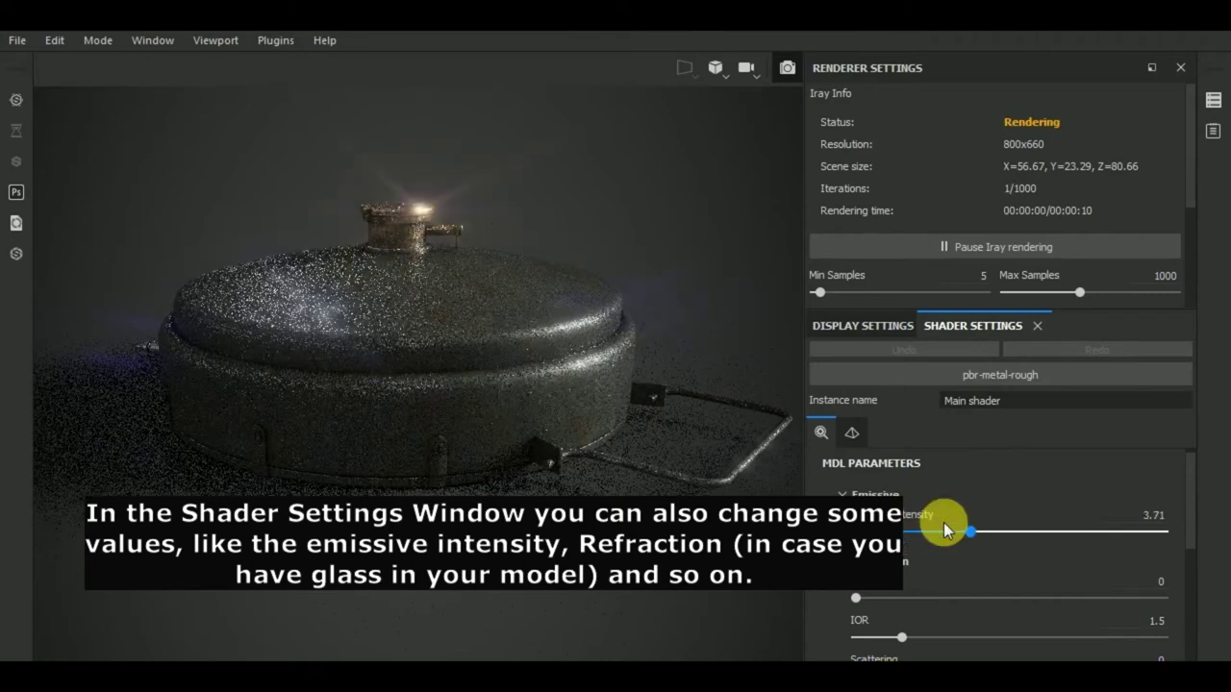
drag(939, 522, 909, 527)
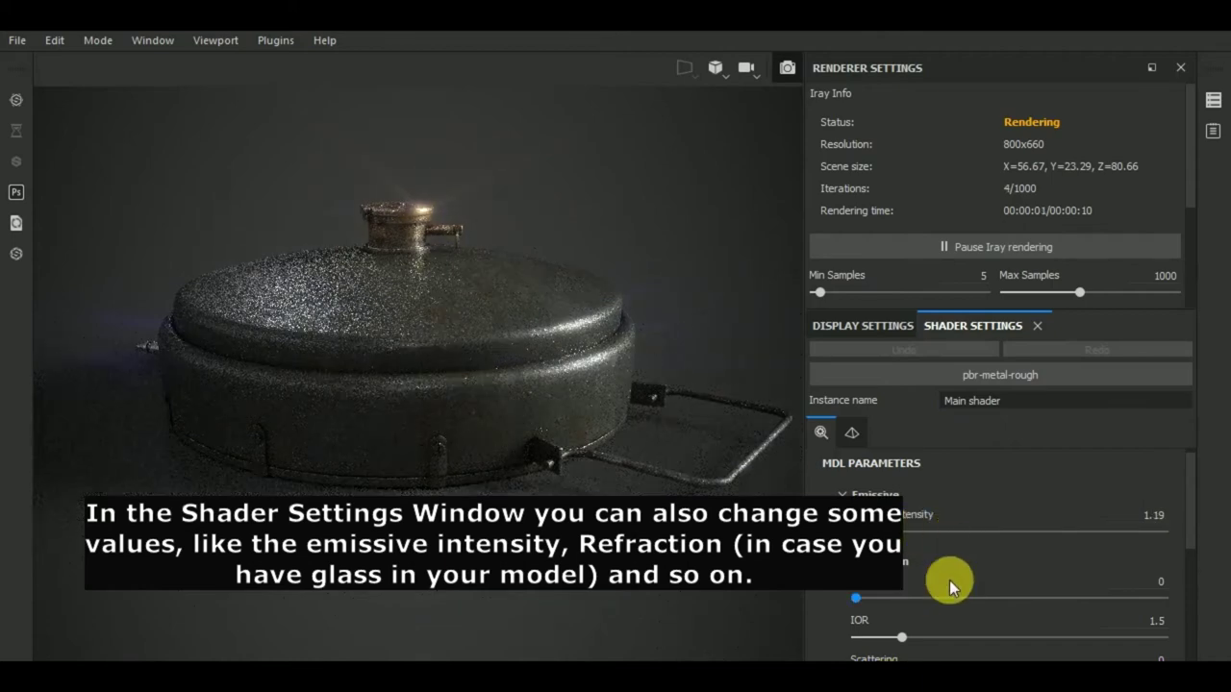
scroll(949, 580, down, 3)
scroll(947, 602, down, 2)
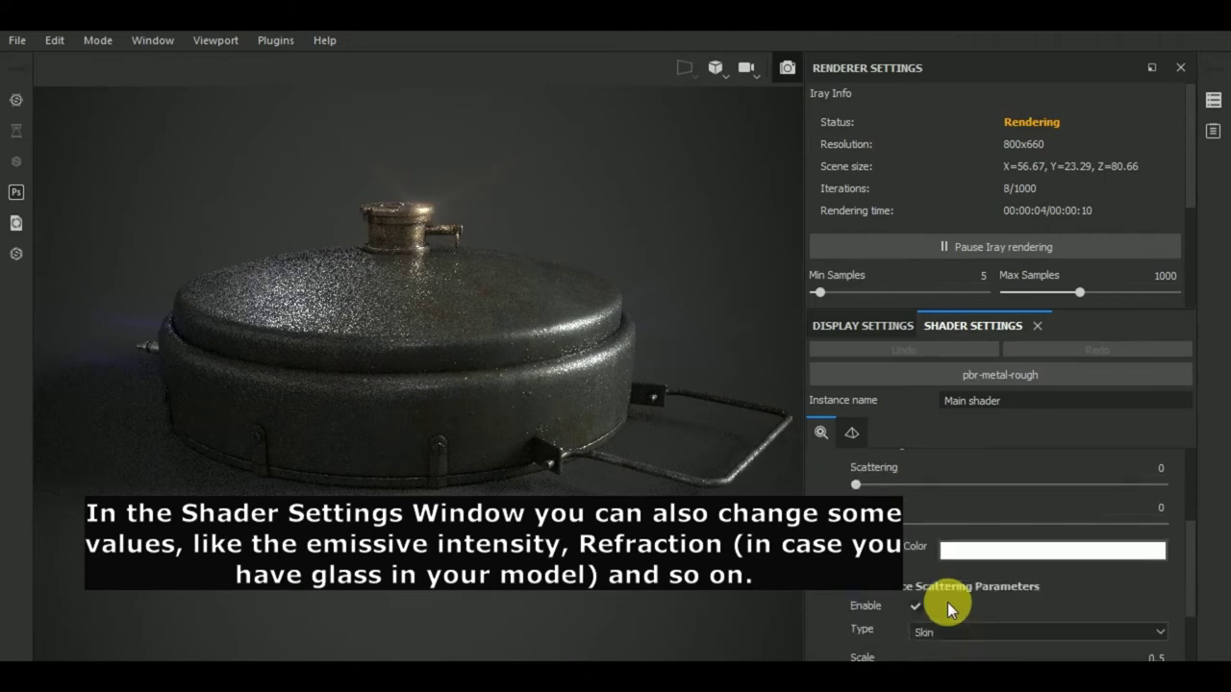
scroll(947, 602, down, 2)
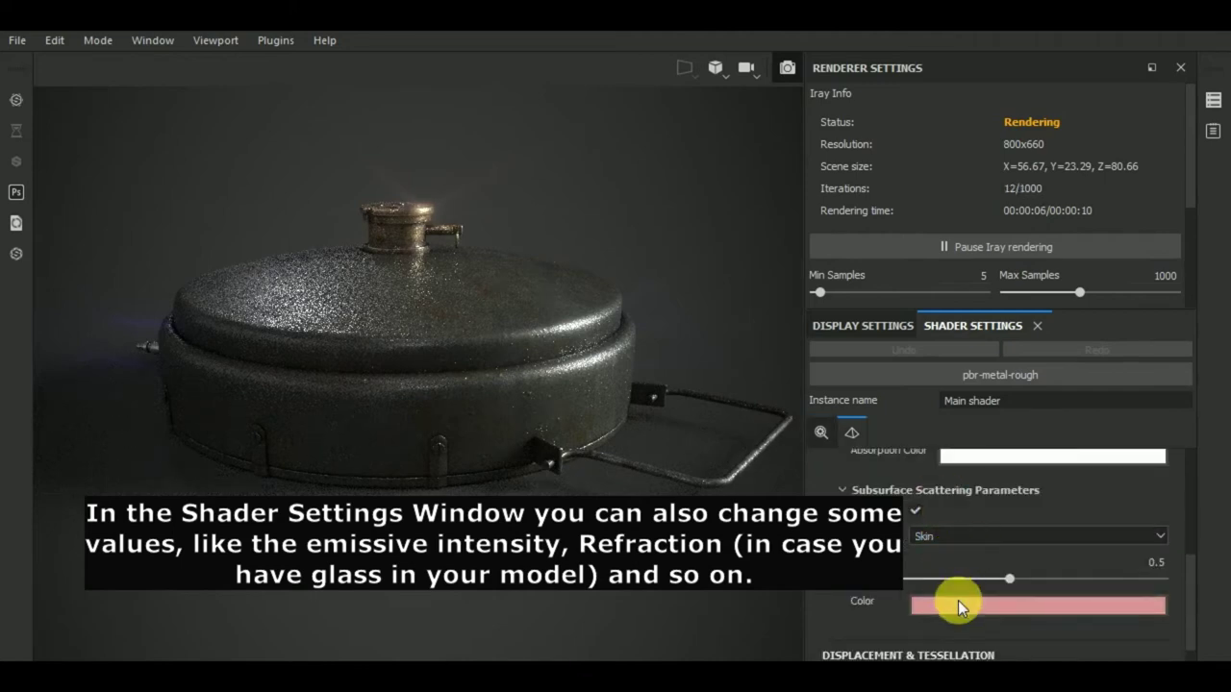
scroll(958, 600, down, 2)
scroll(954, 594, down, 2)
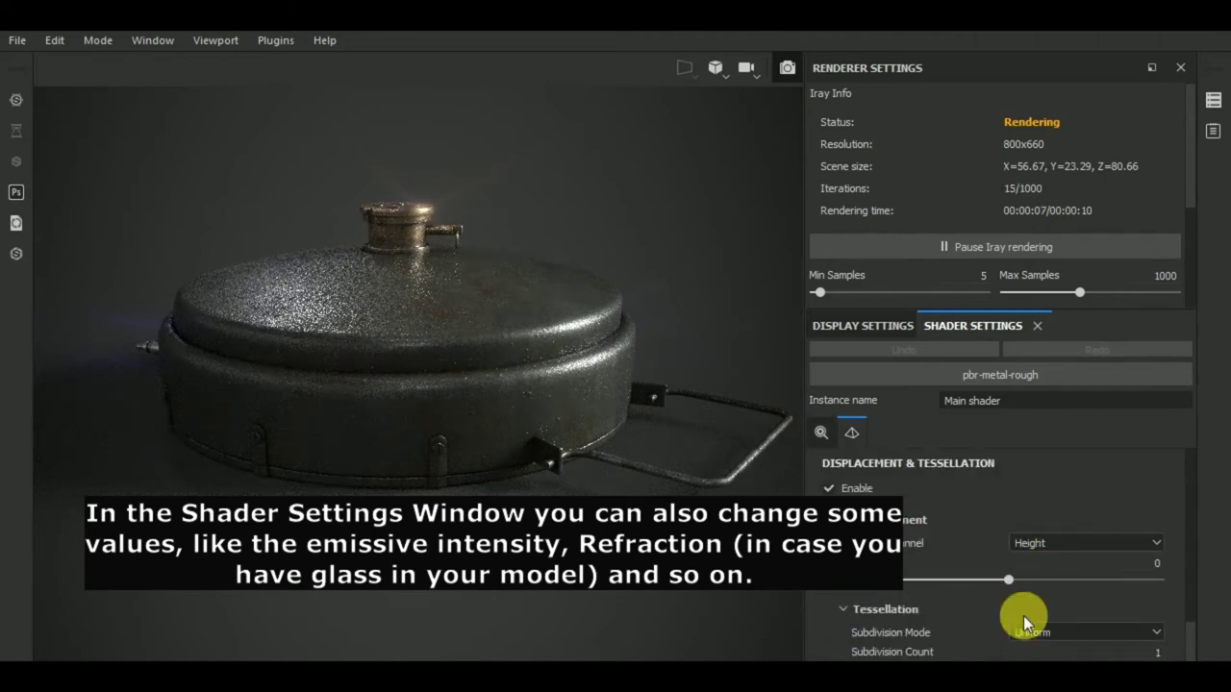
scroll(1022, 615, down, 1)
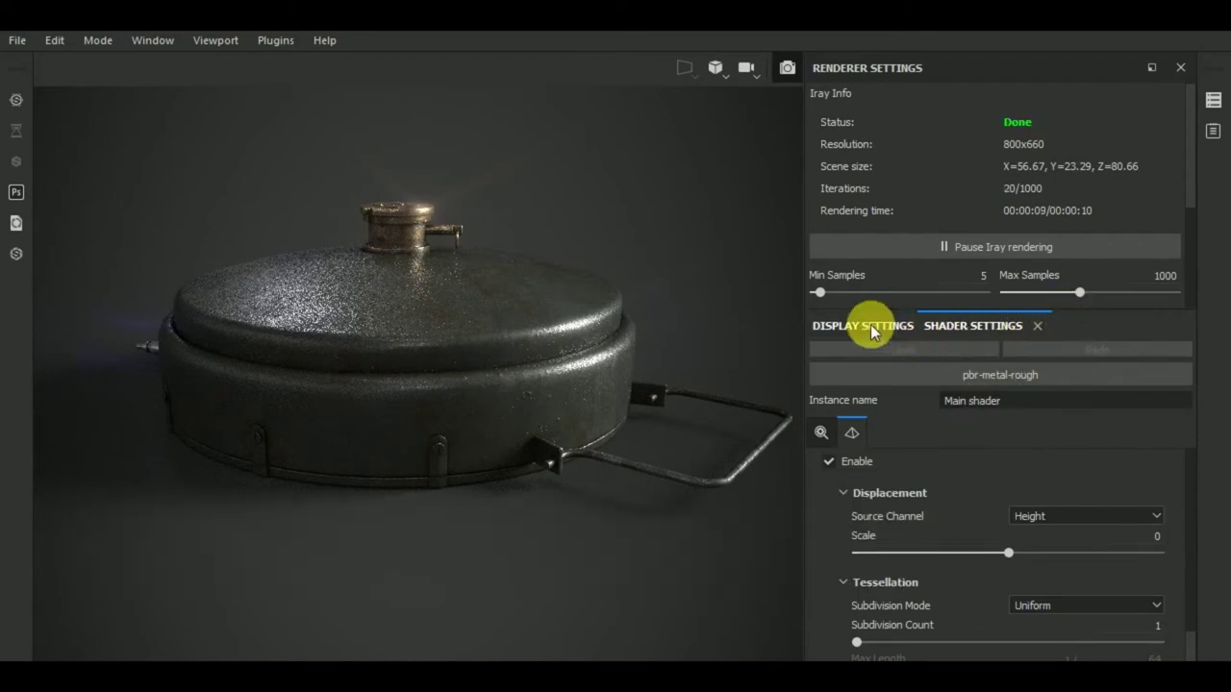
- Darken the Display Settings clear colour by lowering its V value to 0.024
click(902, 341)
scroll(1125, 487, up, 2)
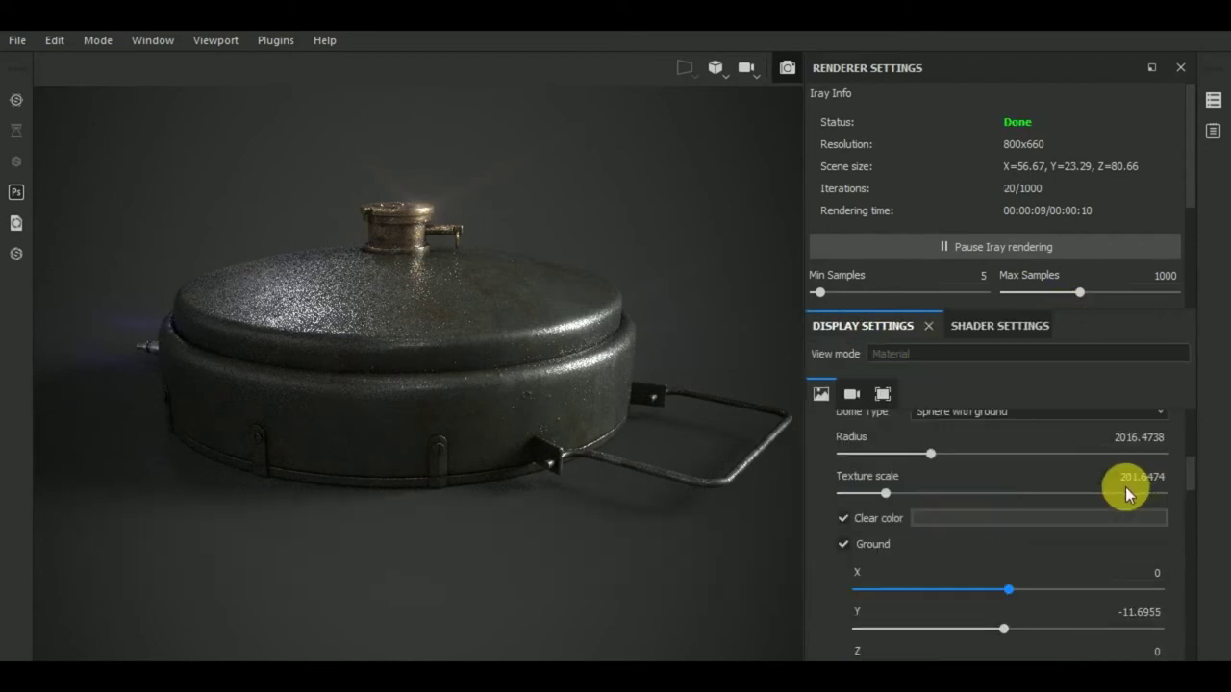
click(1010, 518)
drag(975, 435, 969, 449)
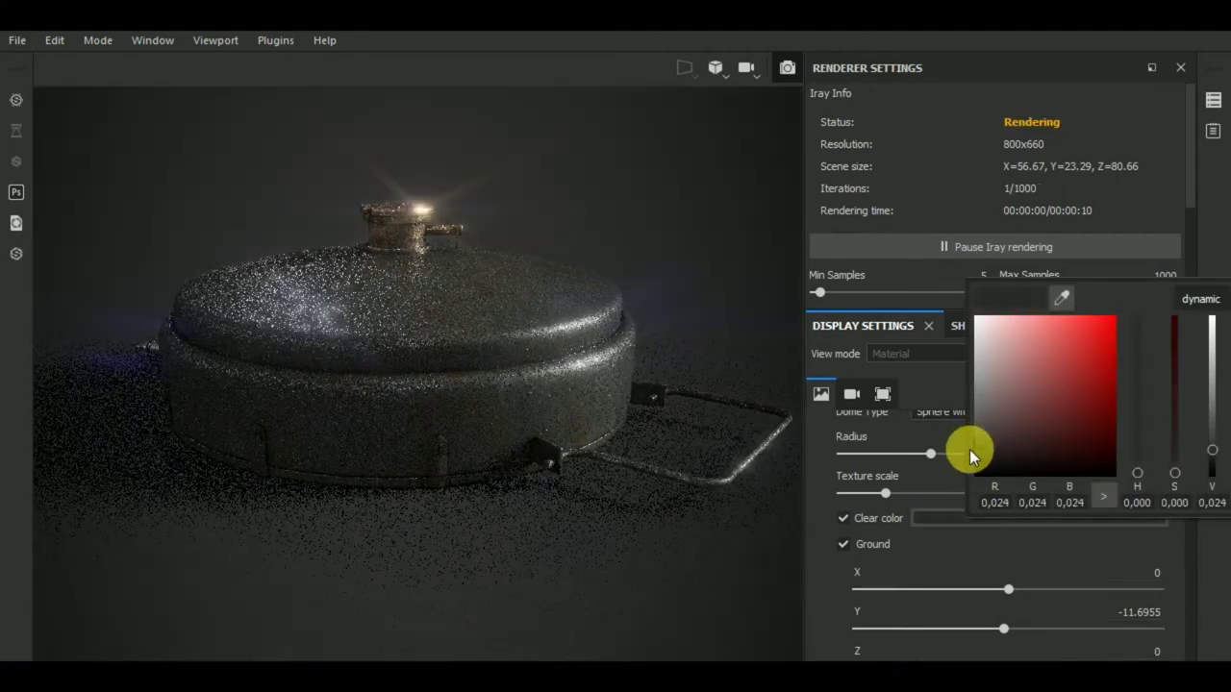
click(944, 547)
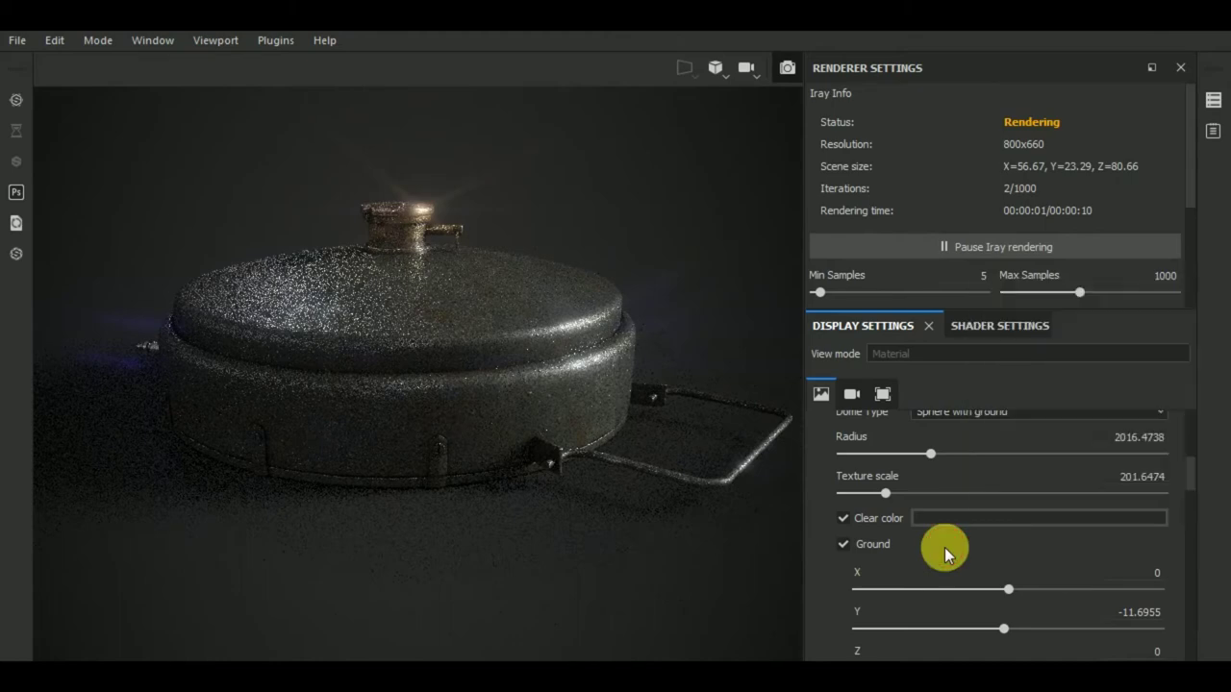
- Set the ground shadow intensity to 0.8 and enlarge the Renderer Settings panel
scroll(944, 547, down, 2)
scroll(944, 547, down, 2)
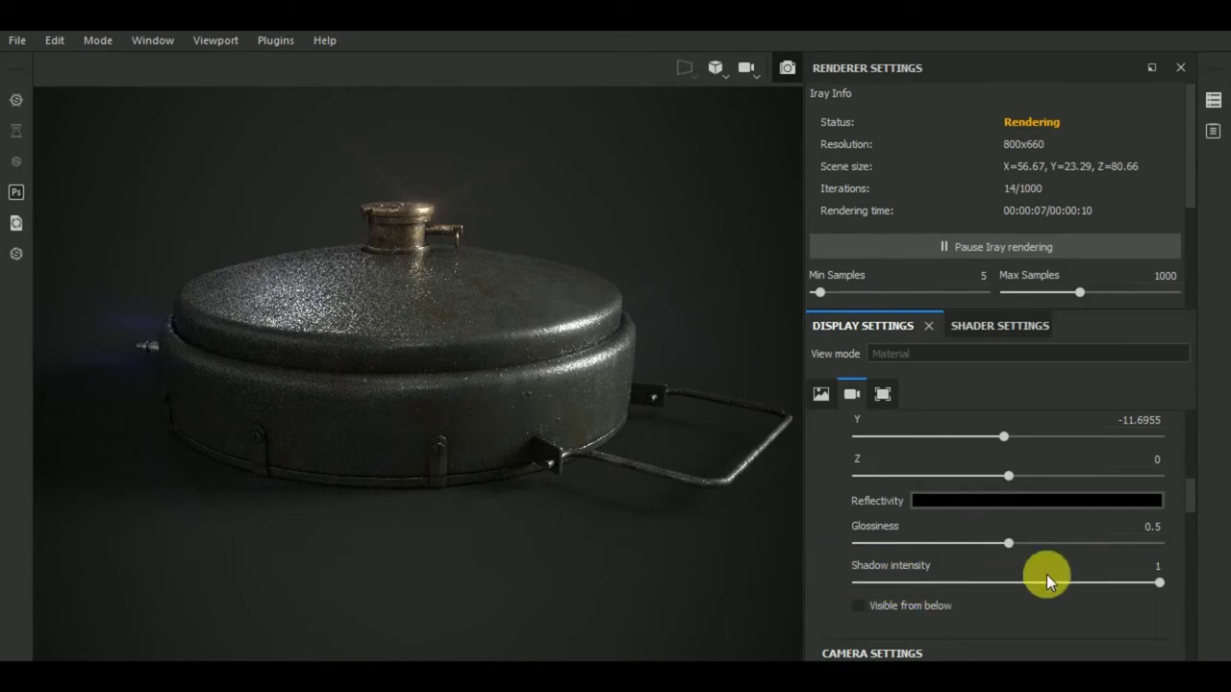
click(1099, 584)
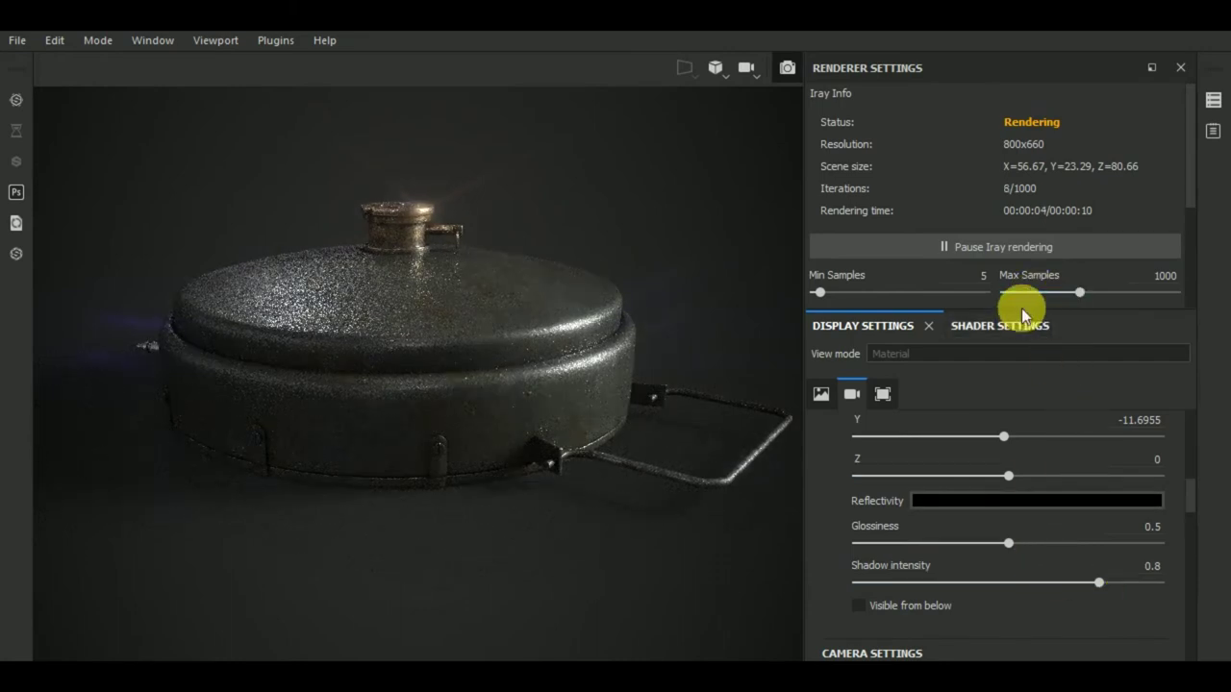
drag(1025, 306, 1061, 473)
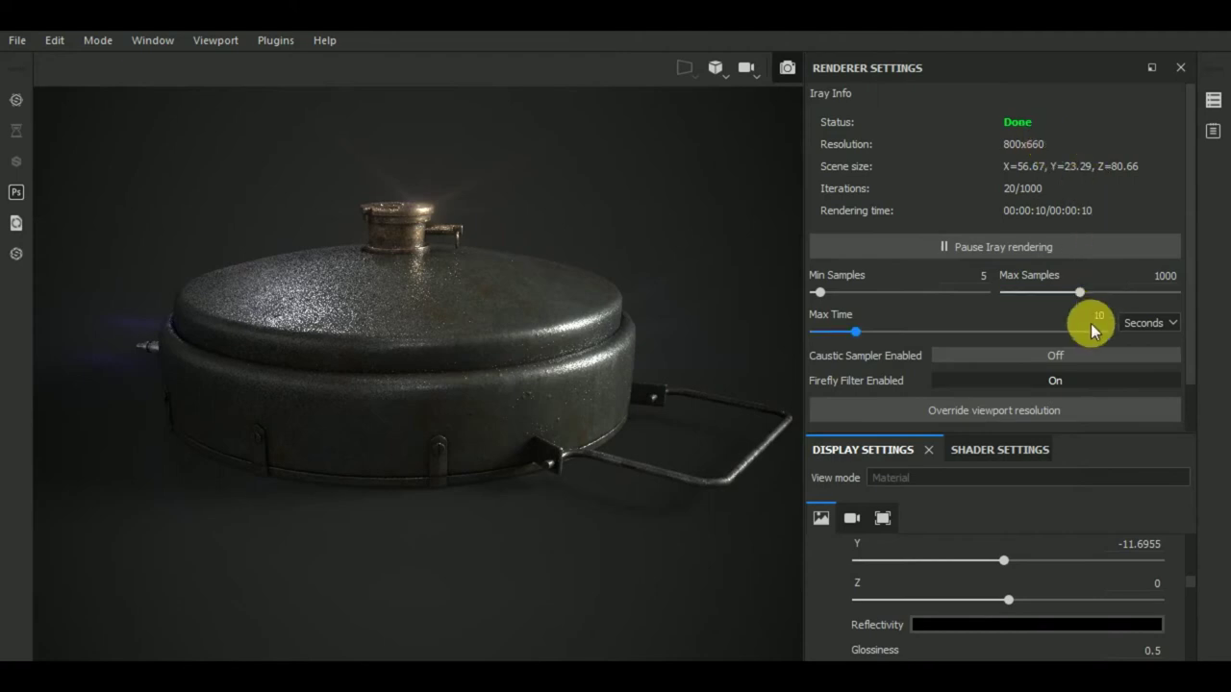
- Override the viewport resolution and change the height from 1200 to 1080 for 1920x1080
scroll(1081, 331, down, 1)
click(1067, 352)
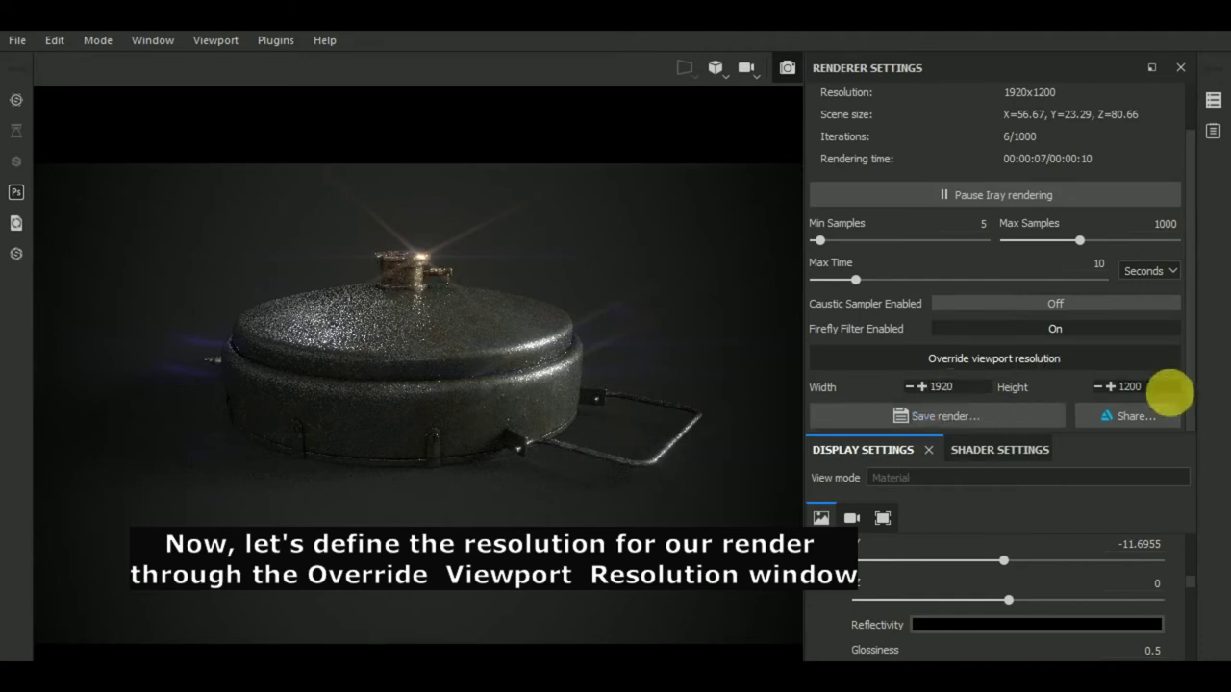
double_click(1127, 387)
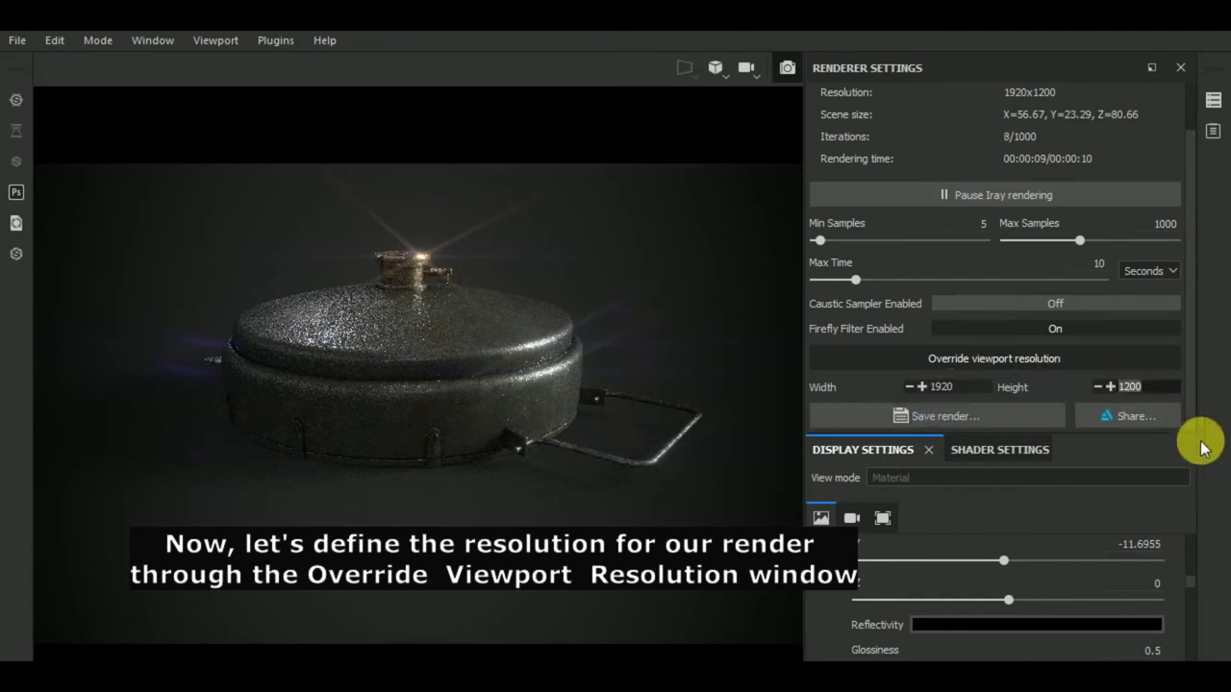
text(1080)
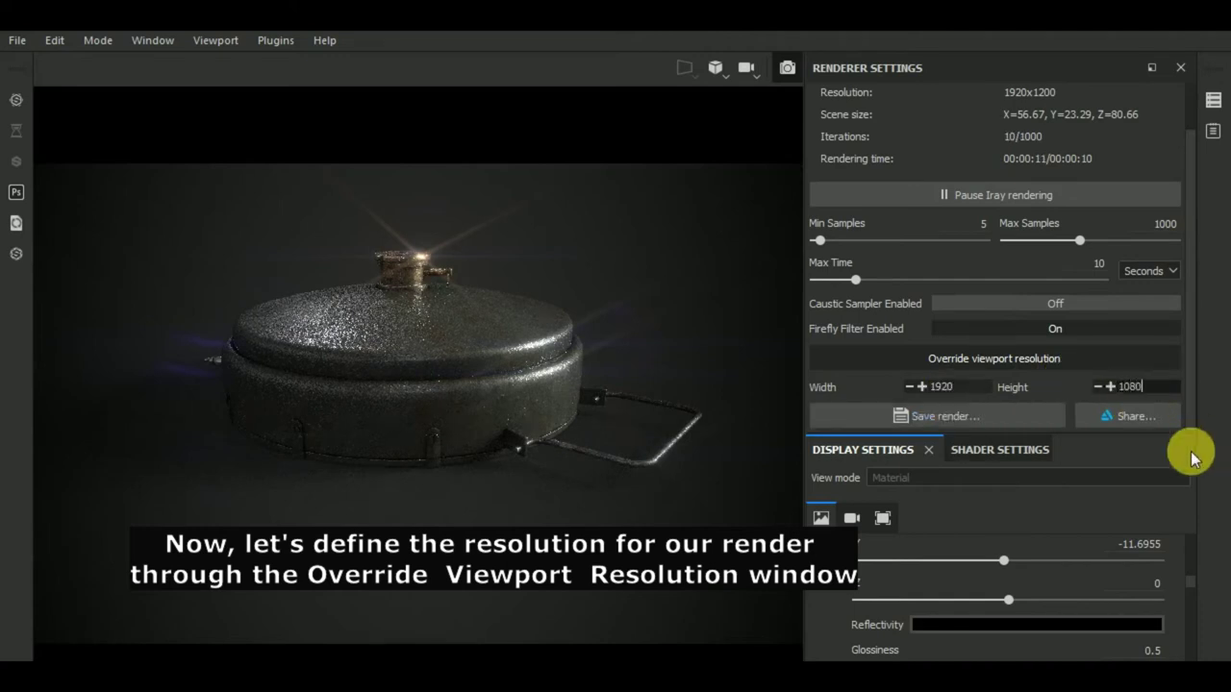
key(Return)
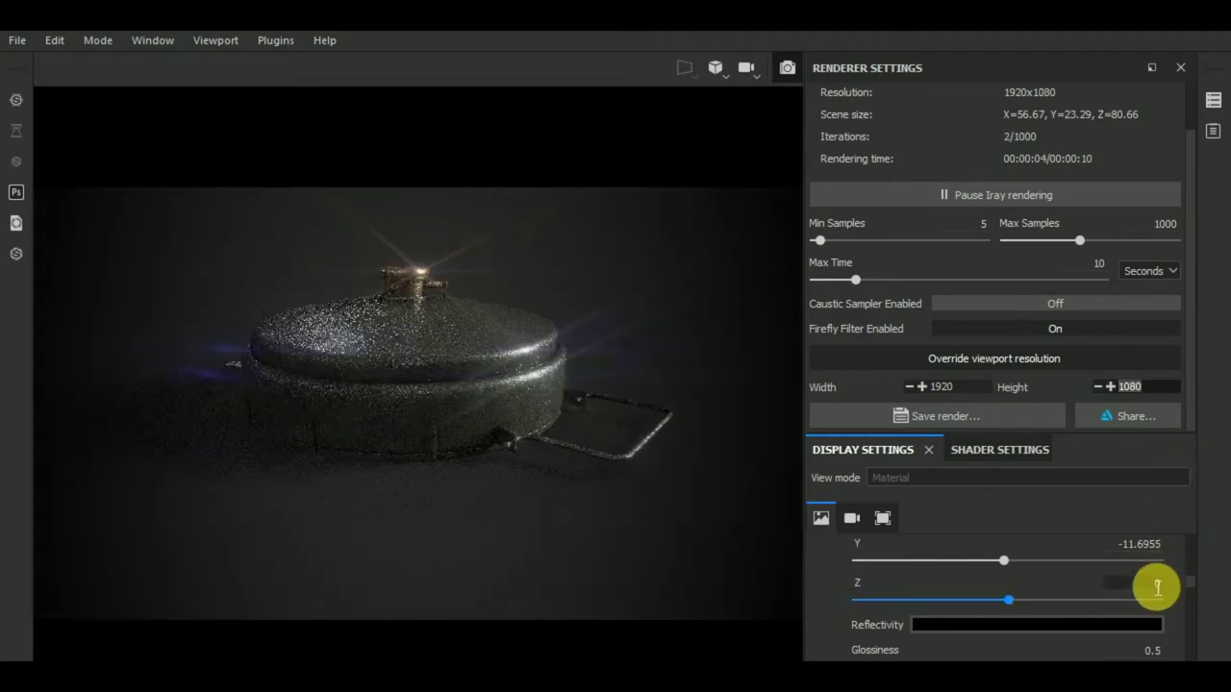
- Set the camera field of view to 33° (26 mm focal length) and orbit slightly around the canister
scroll(1153, 587, down, 2)
scroll(1153, 586, down, 2)
scroll(1154, 586, down, 2)
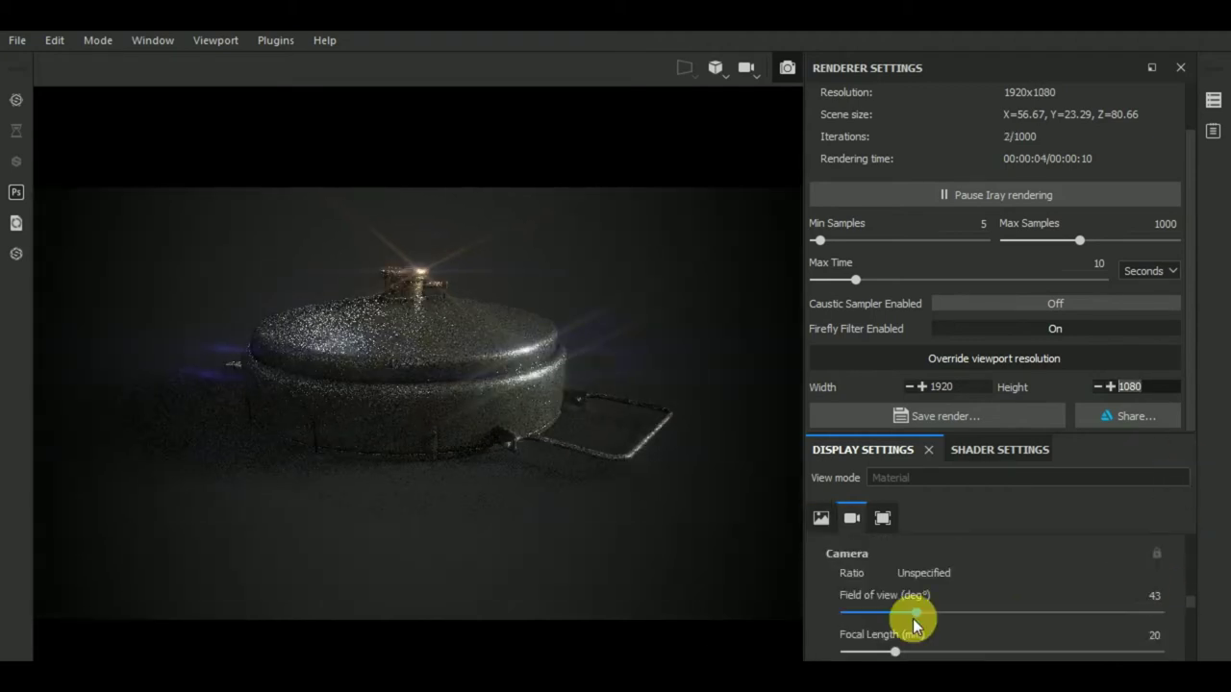
drag(915, 613, 890, 612)
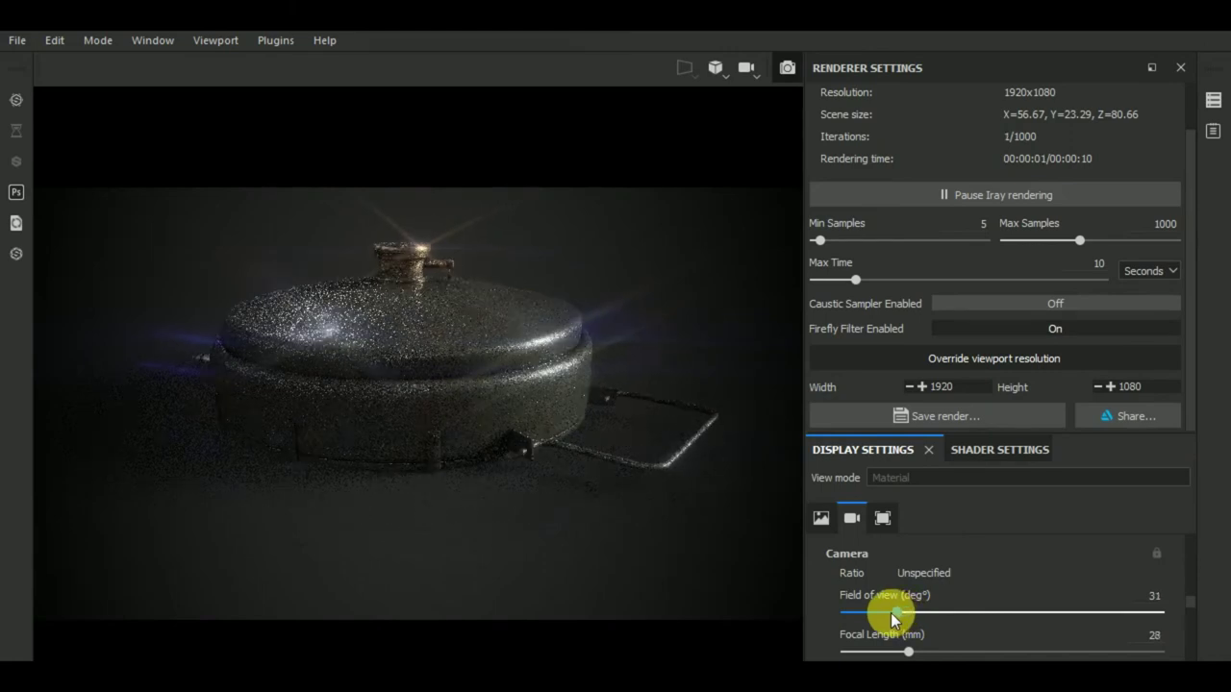
drag(886, 612, 890, 612)
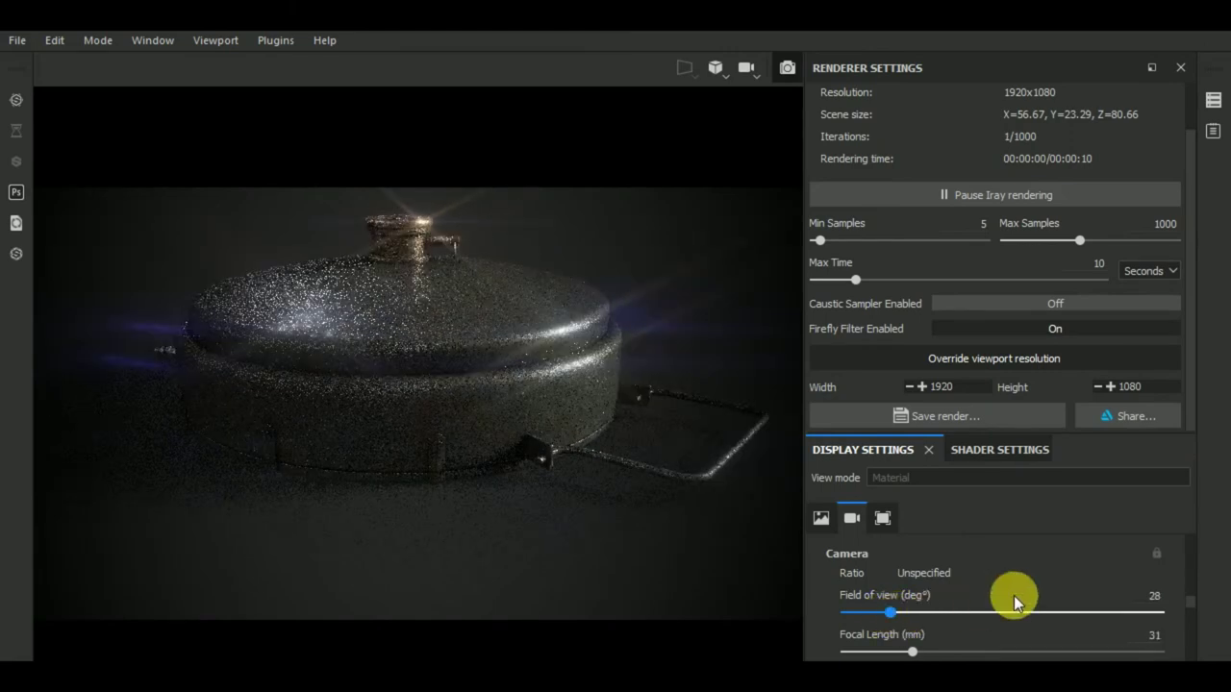
drag(1015, 595, 998, 591)
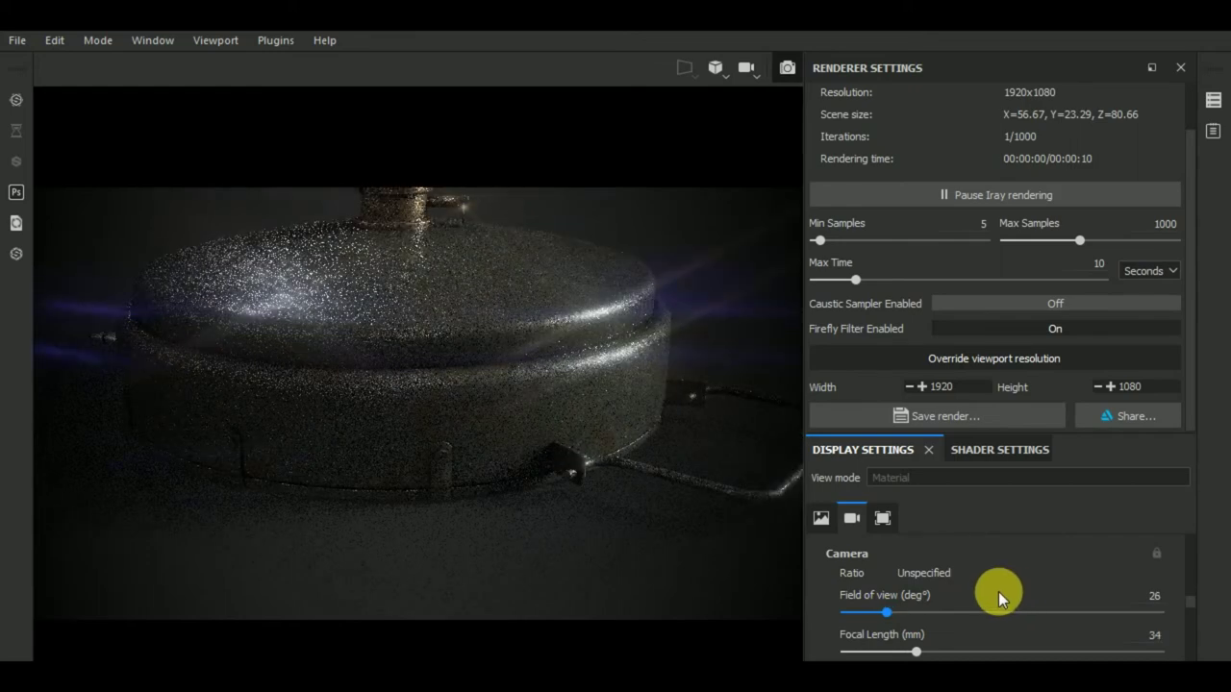
click(898, 611)
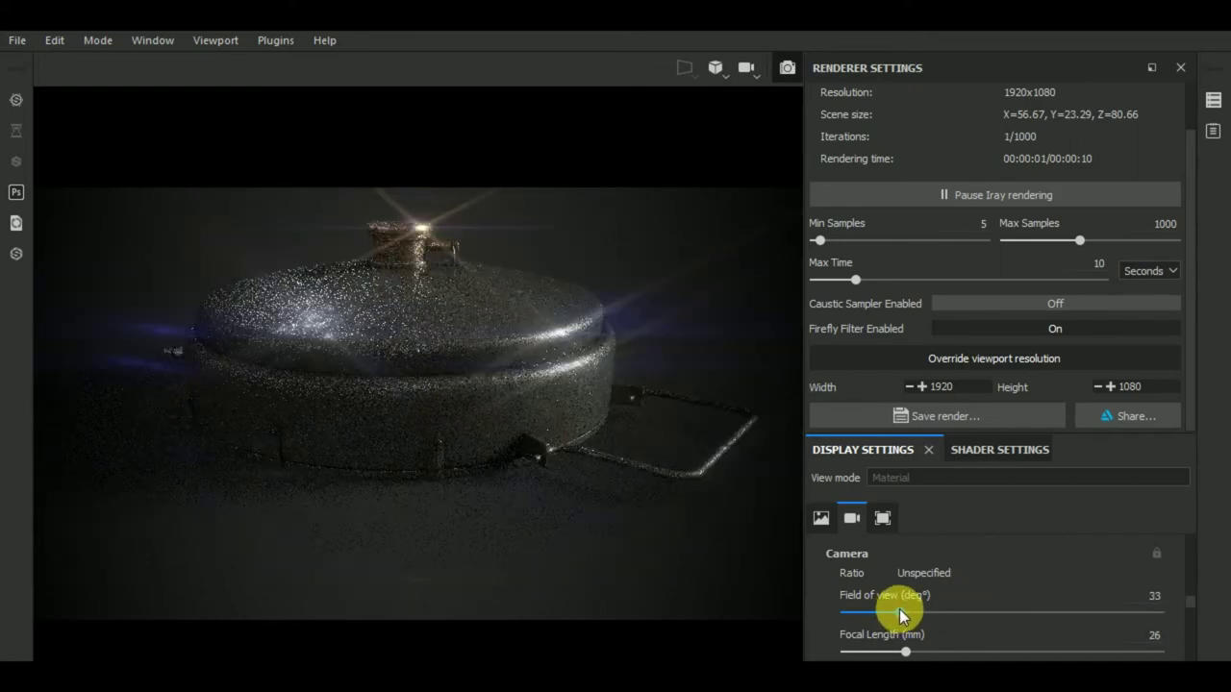
alt+drag(610, 541, 619, 560)
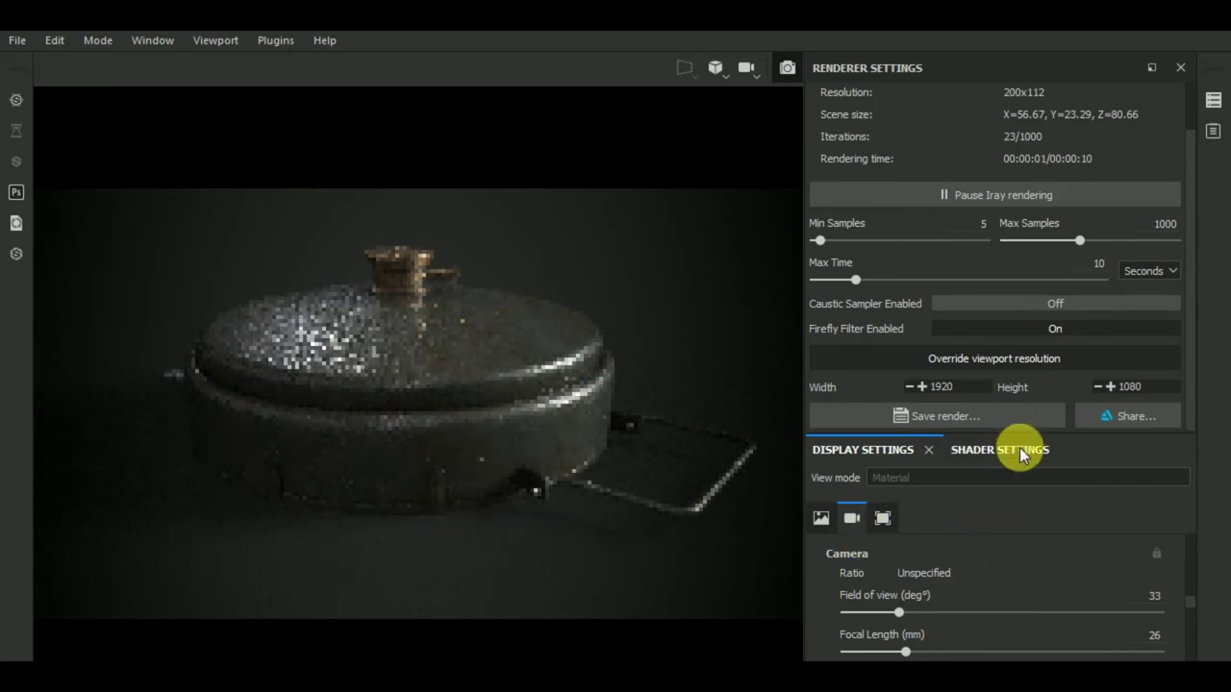
- In Shader Settings, drag Emissive Intensity down through 0.66 to 0.06
click(1017, 451)
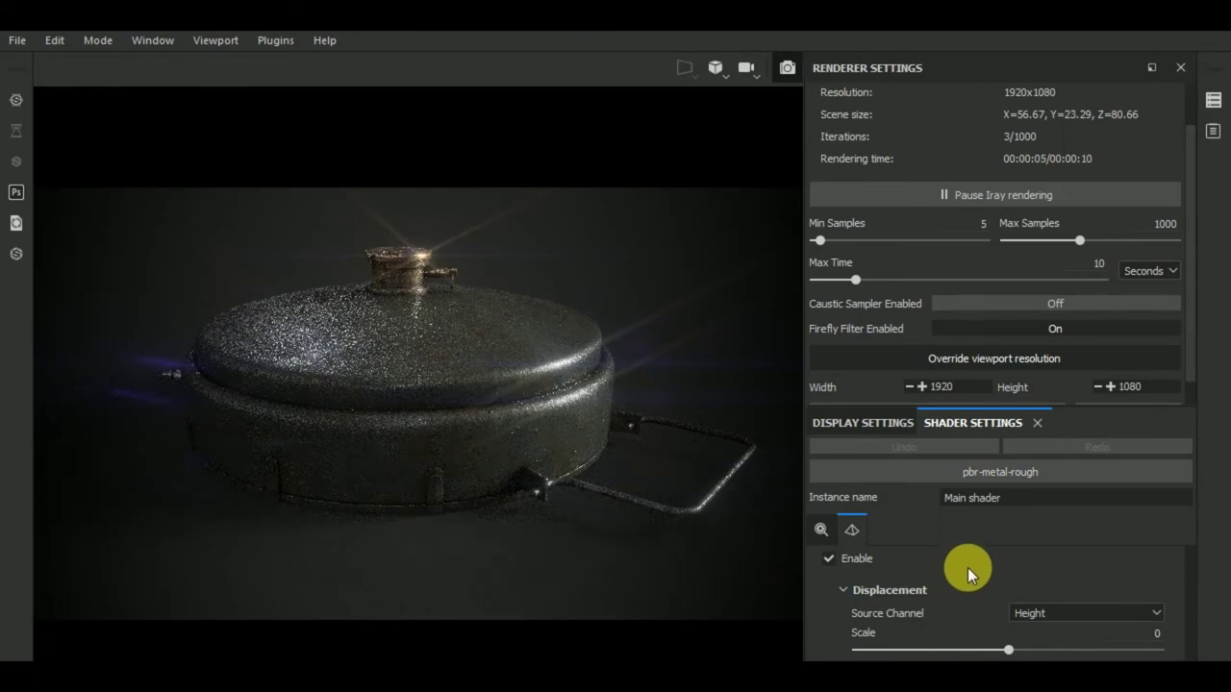
scroll(967, 567, down, 3)
scroll(968, 567, down, 3)
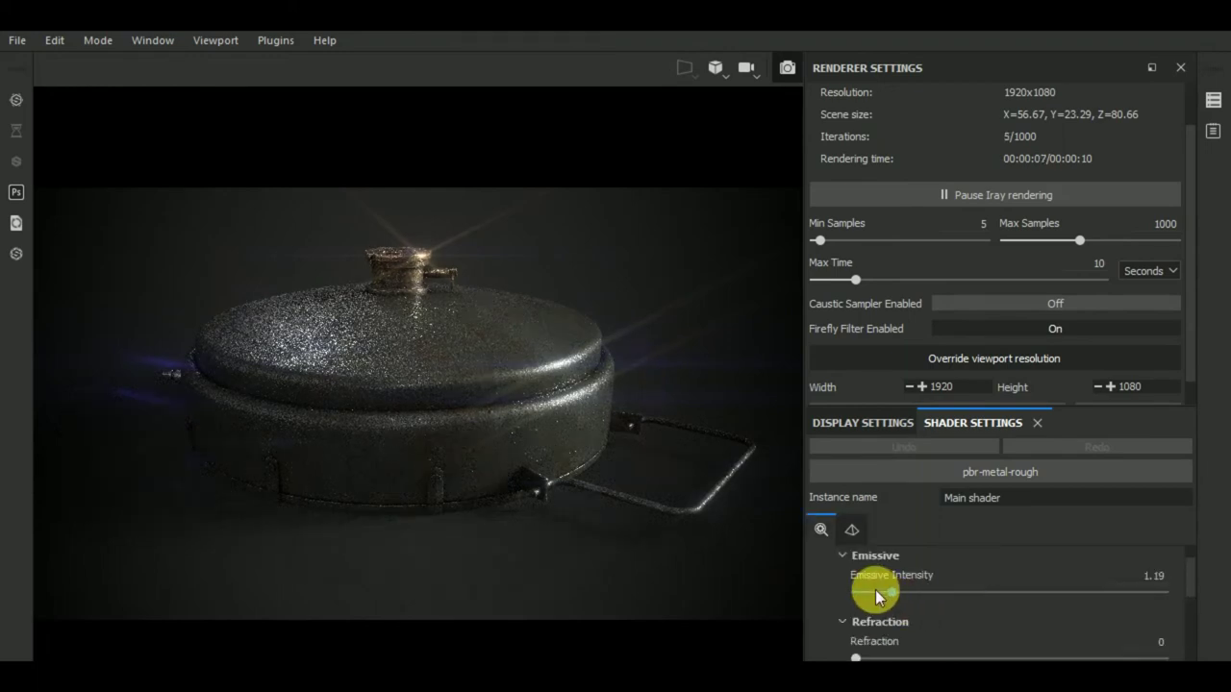
drag(875, 591, 863, 594)
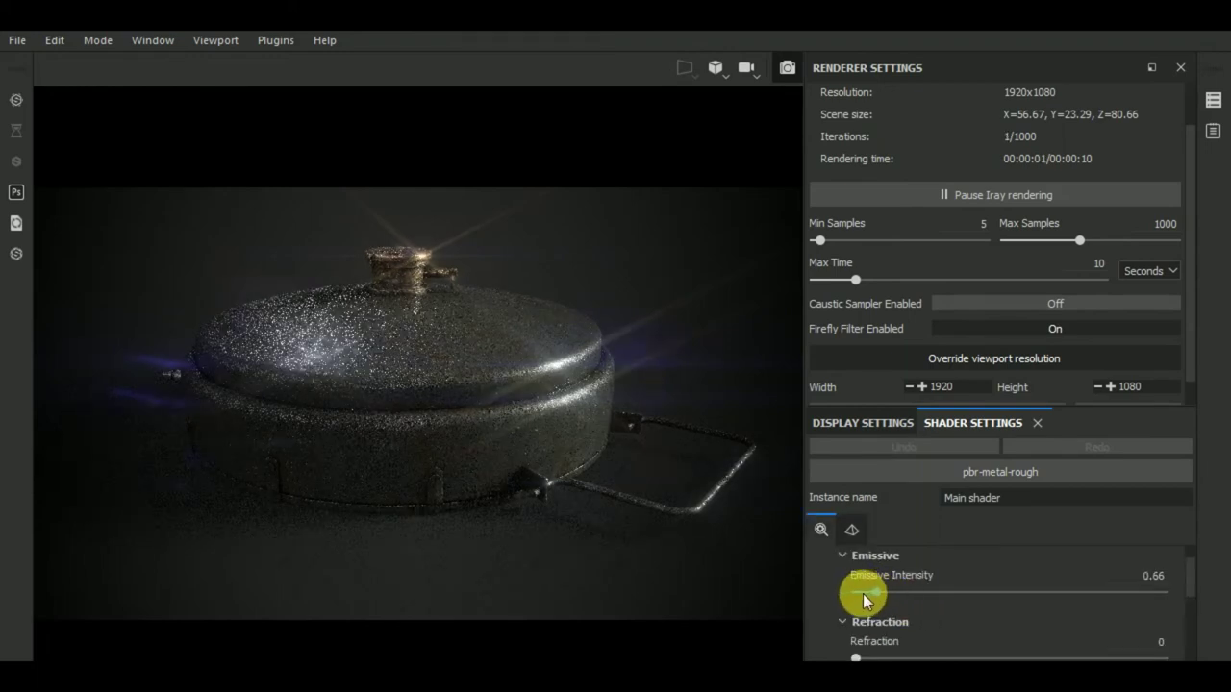
drag(858, 592, 865, 588)
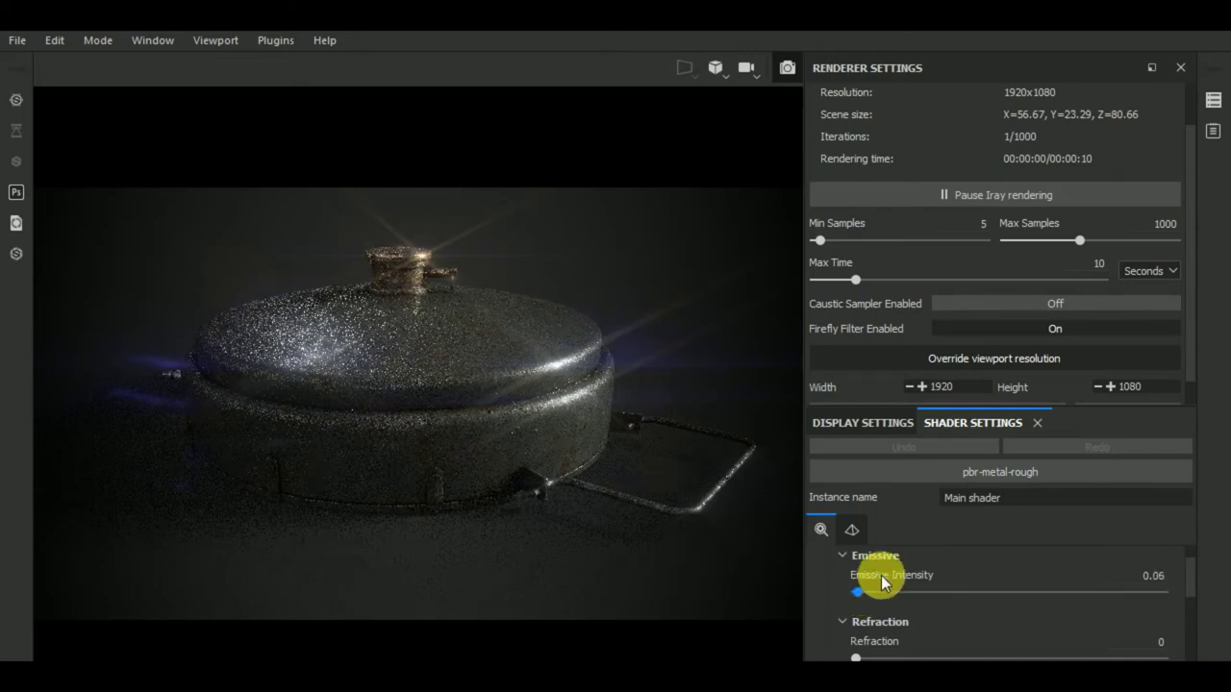
- Lower the glare luminance in Display Settings to 1.33 to soften the cap's flare
click(882, 424)
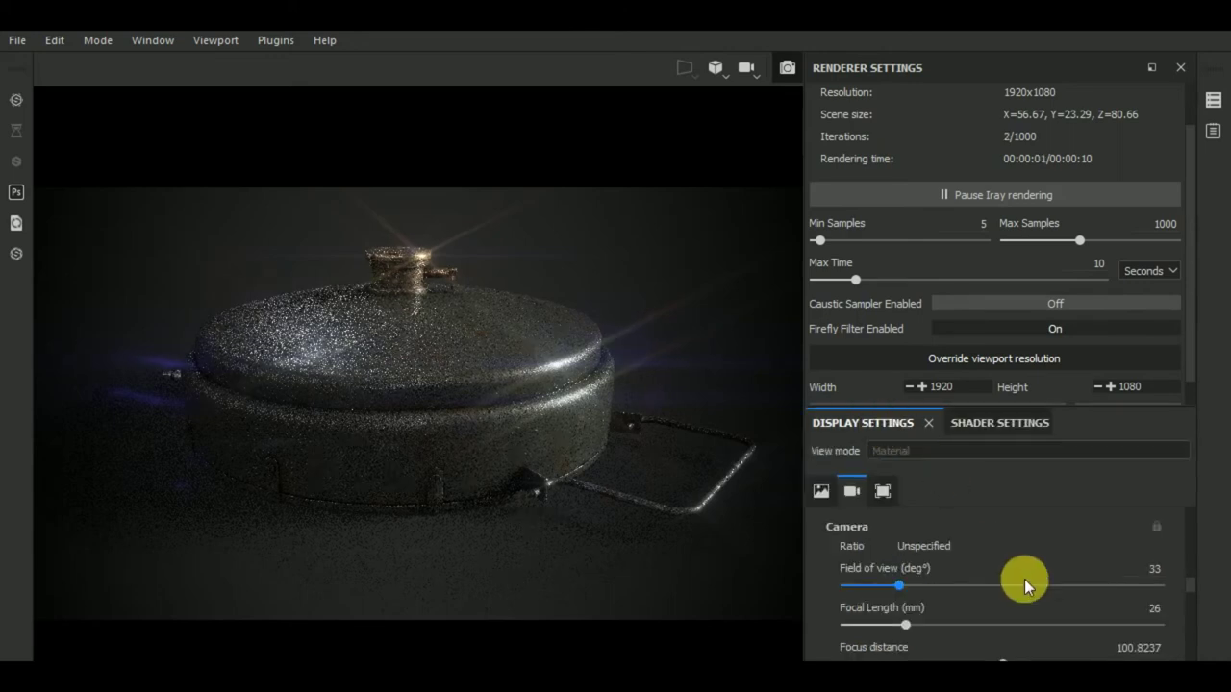
scroll(1024, 579, down, 5)
scroll(1025, 578, down, 10)
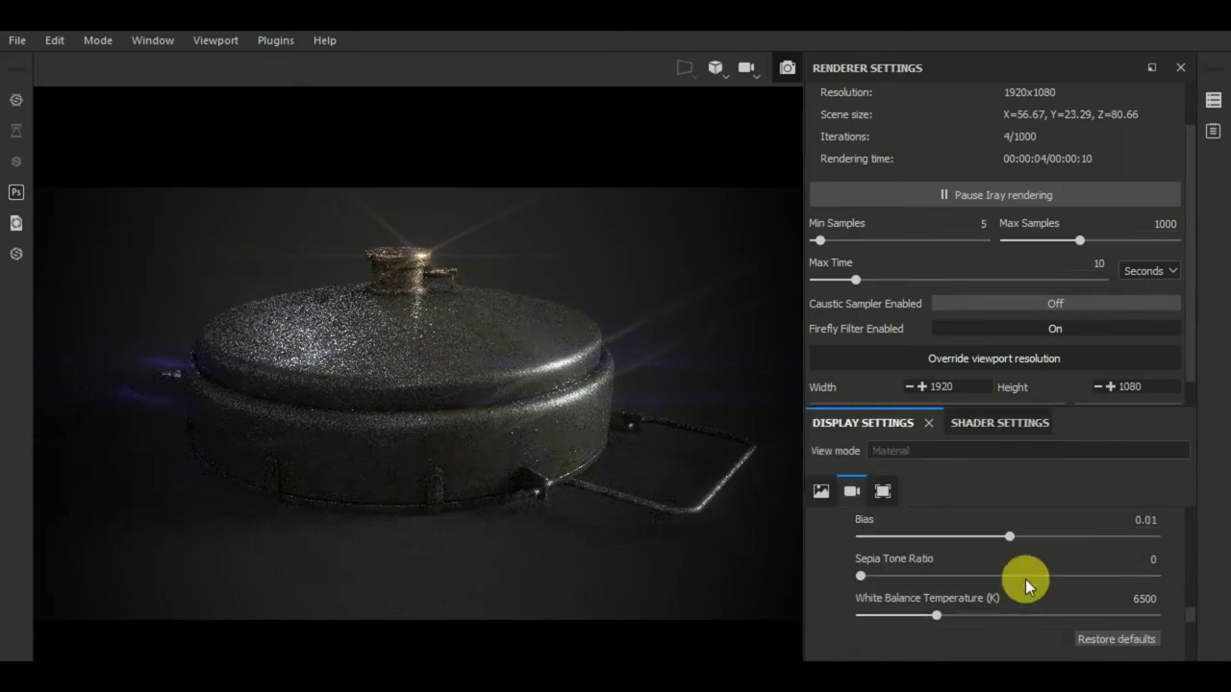
scroll(1025, 579, up, 4)
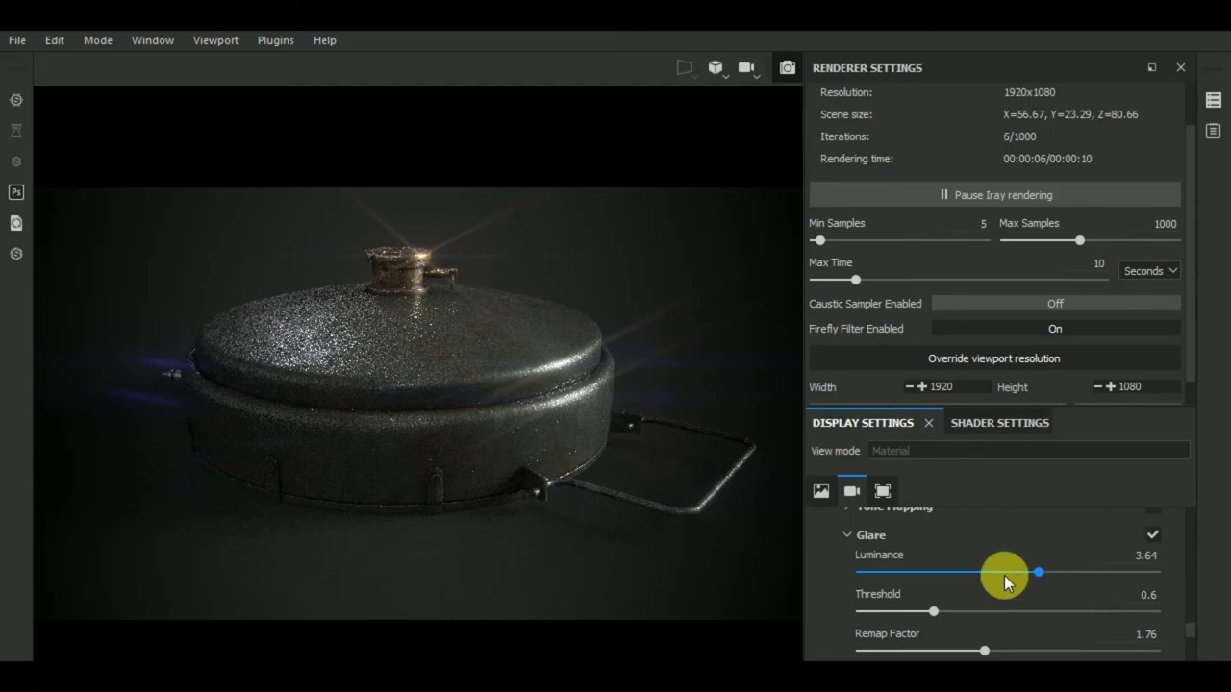
click(991, 576)
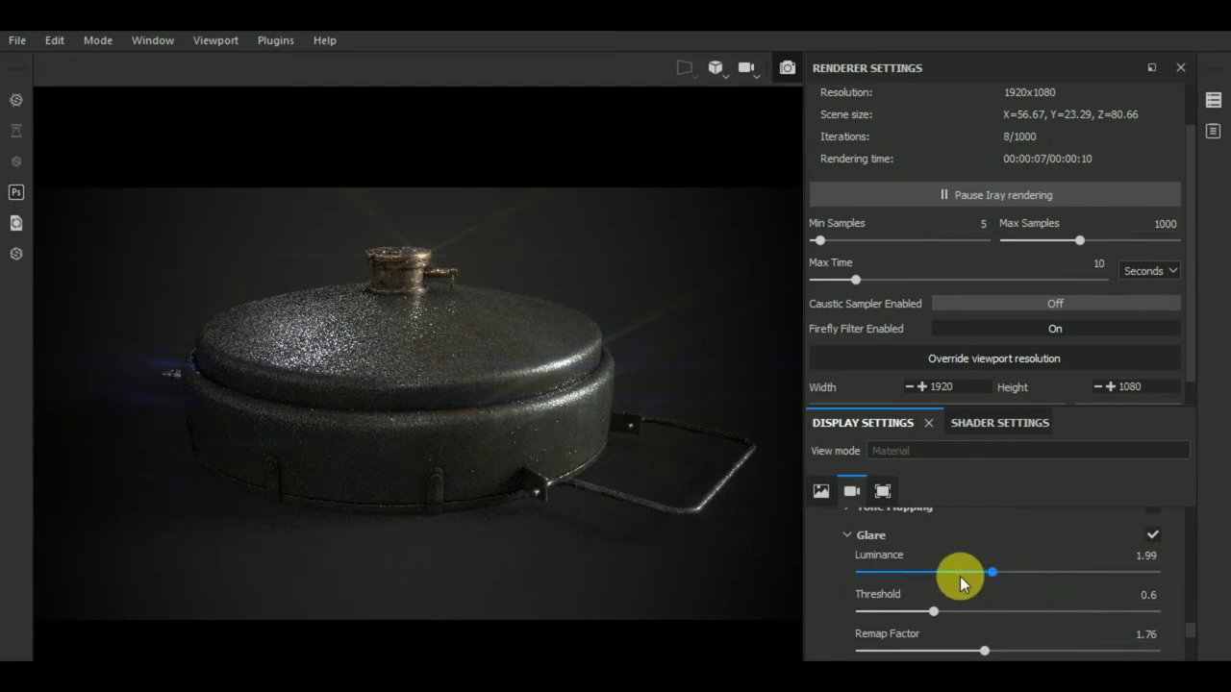
click(955, 573)
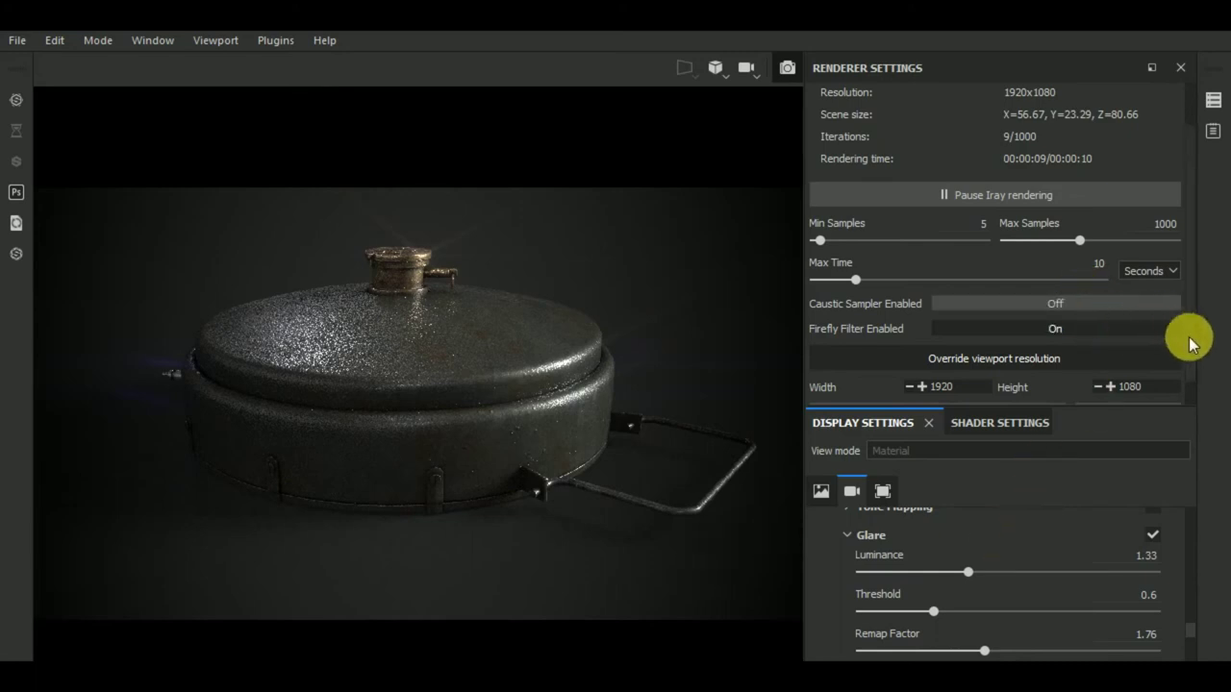
mouse_move(1189, 335)
mouse_down()
mouse_move(1189, 365)
mouse_move(1197, 283)
mouse_up()
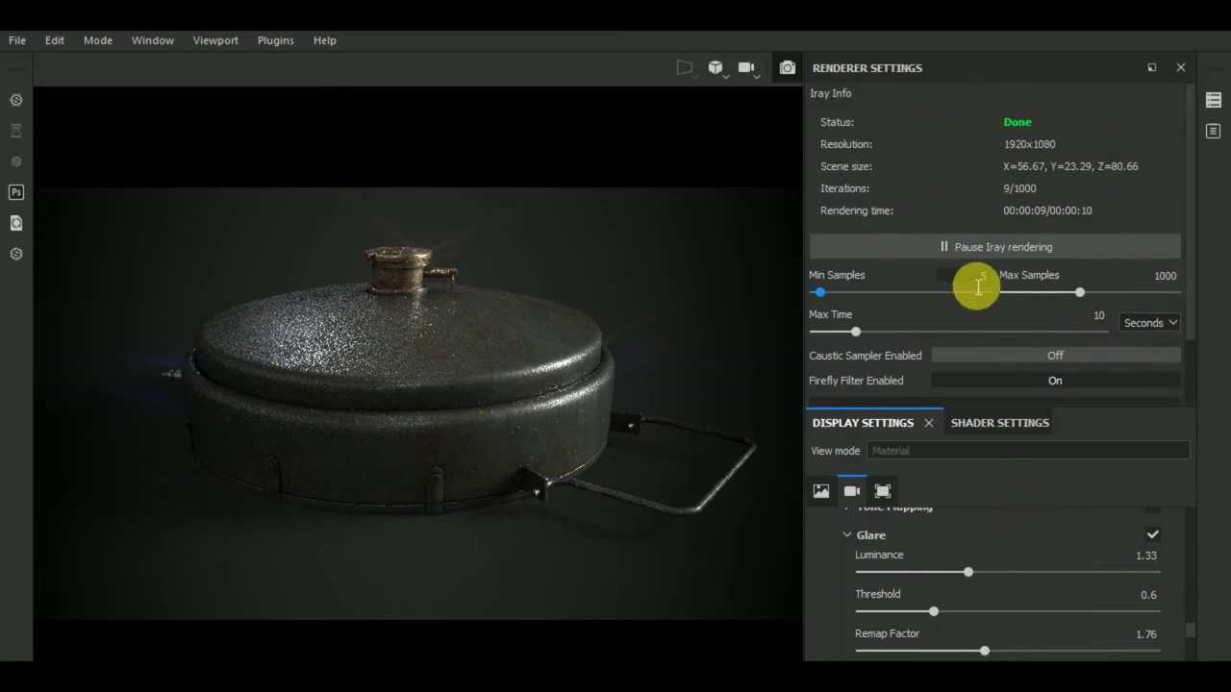
- Set Iray Max Samples to 9000 and Max Time to 15 minutes
click(966, 277)
click(1154, 276)
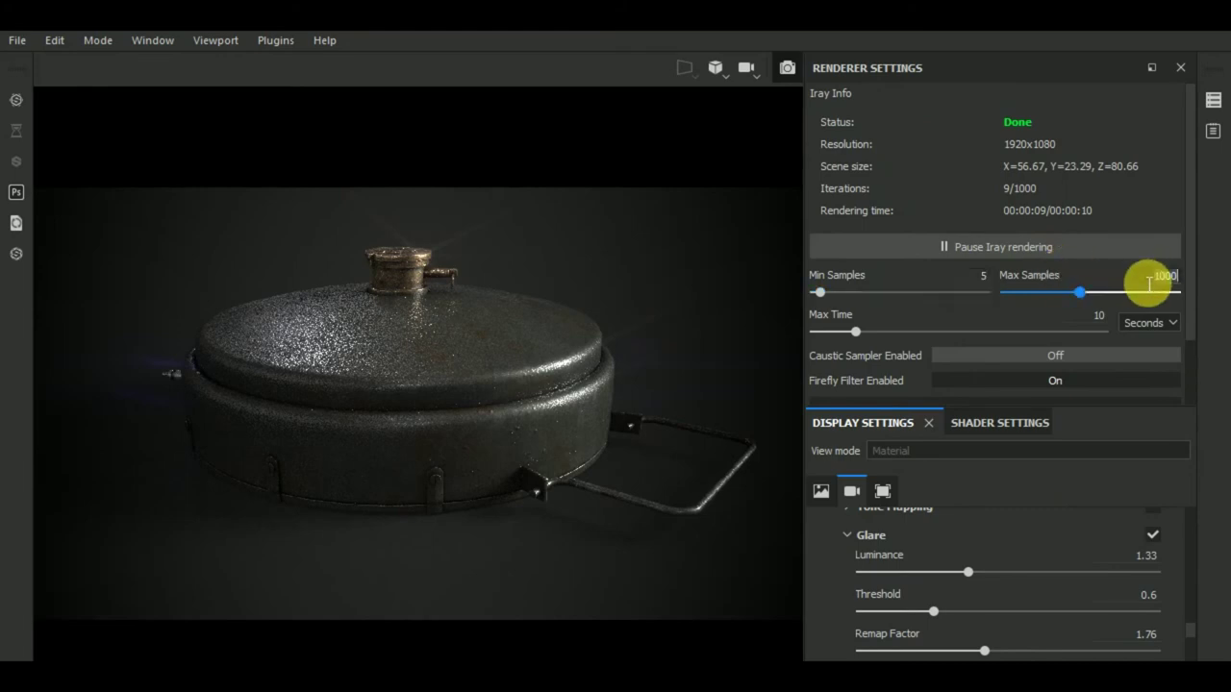
text(900)
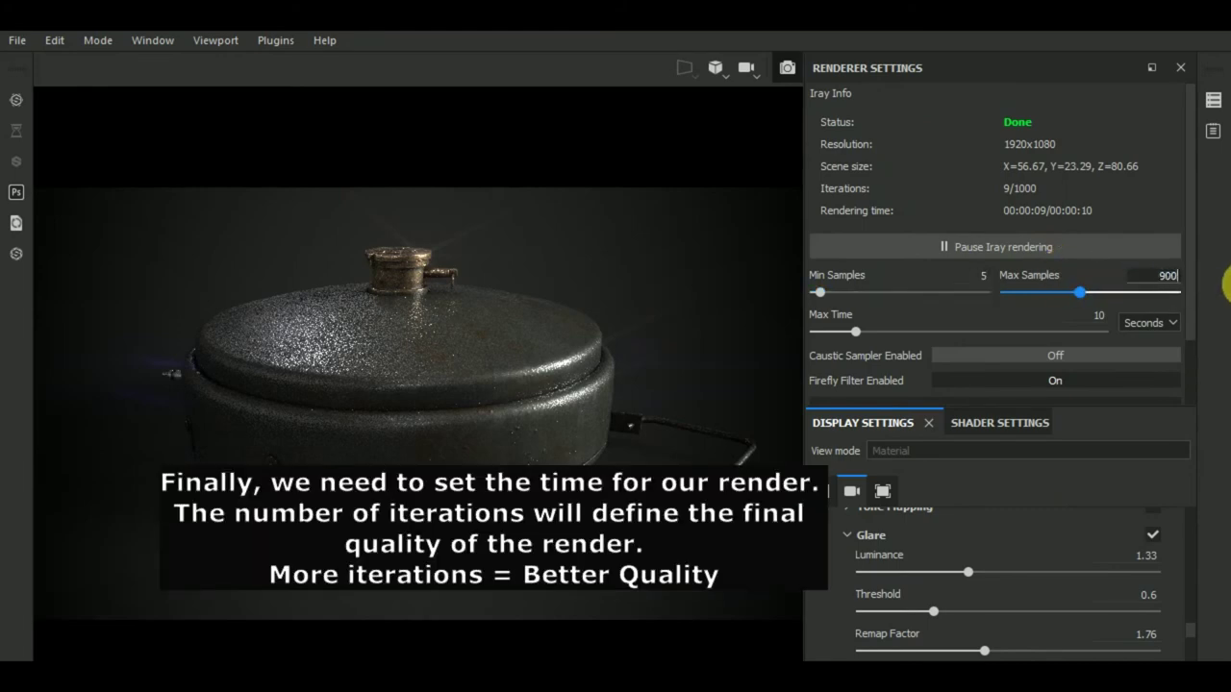
text(0)
key(Return)
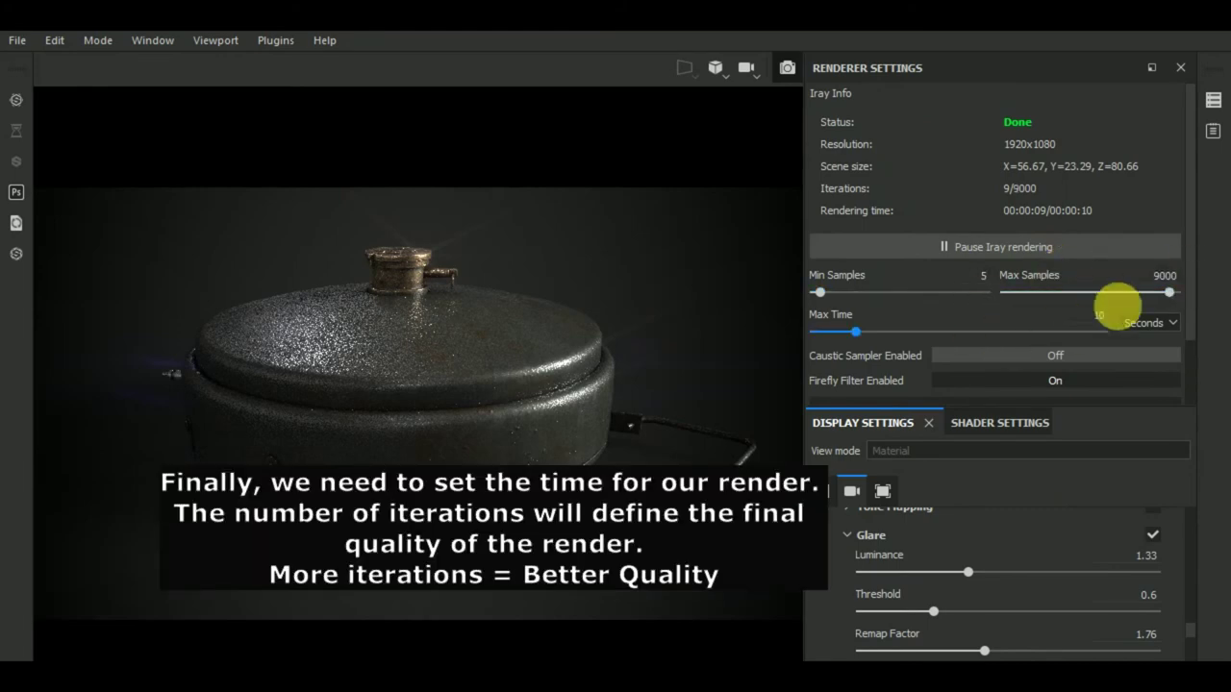
click(1159, 323)
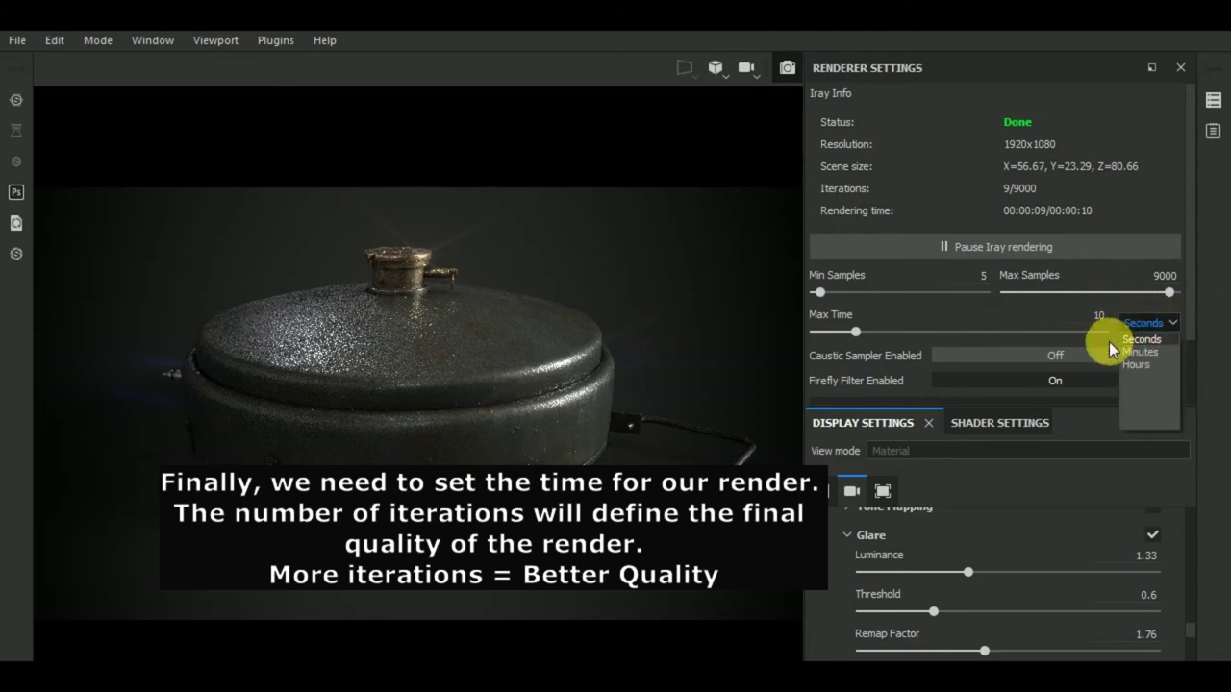
click(1150, 352)
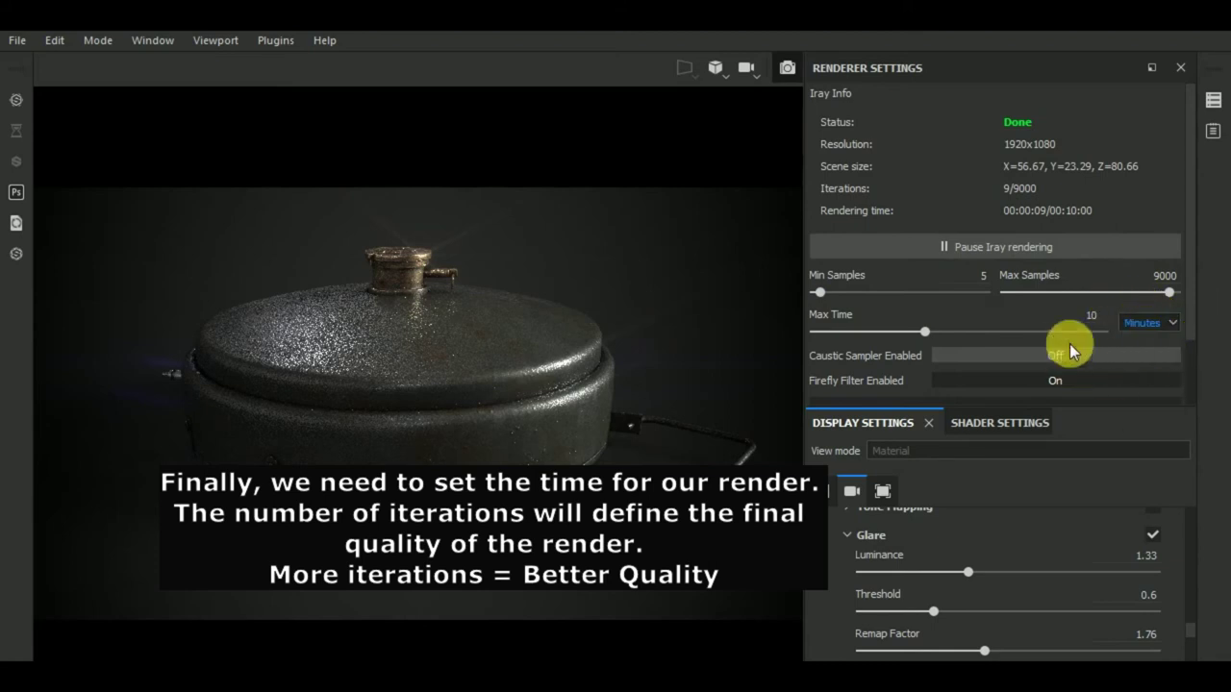
click(1094, 317)
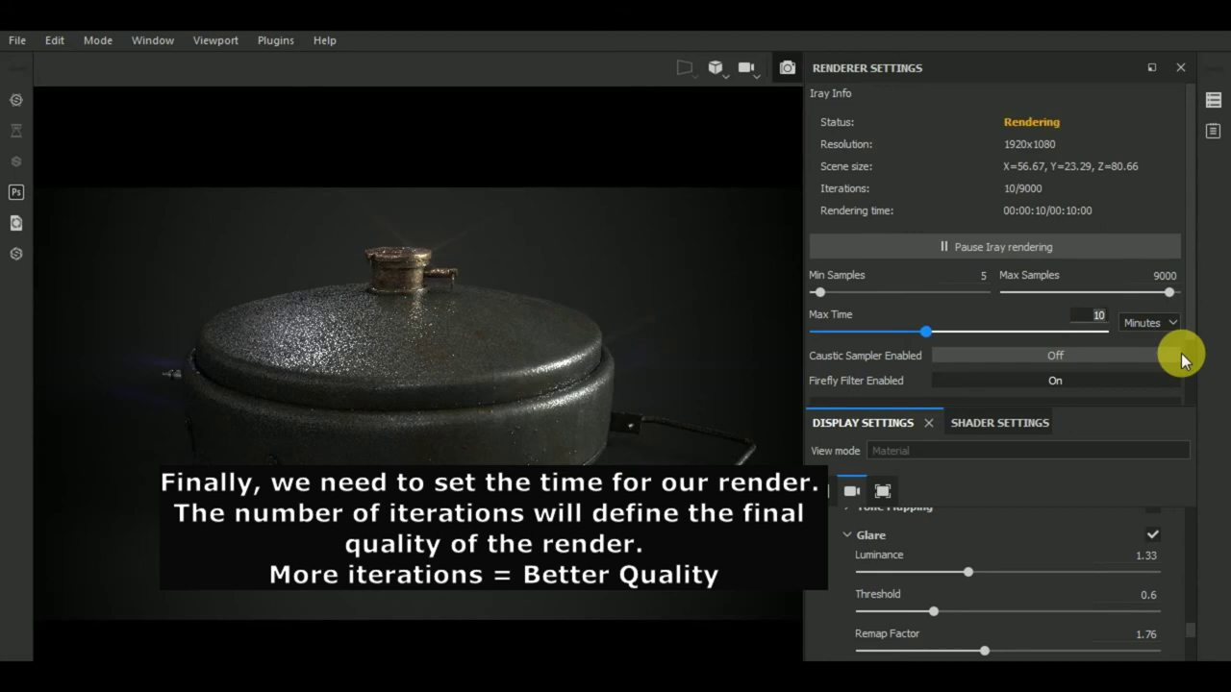
key(BackSpace)
key(BackSpace)
text(15)
key(Return)
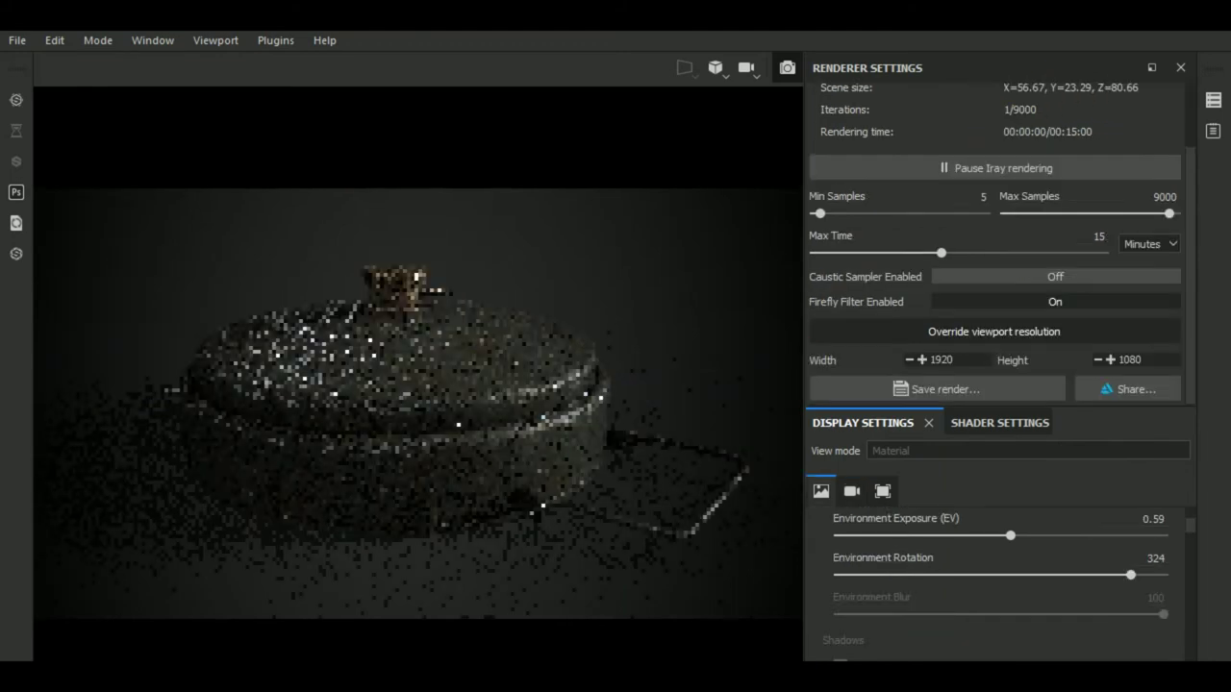
- Raise the environment exposure to 1.07
click(1010, 538)
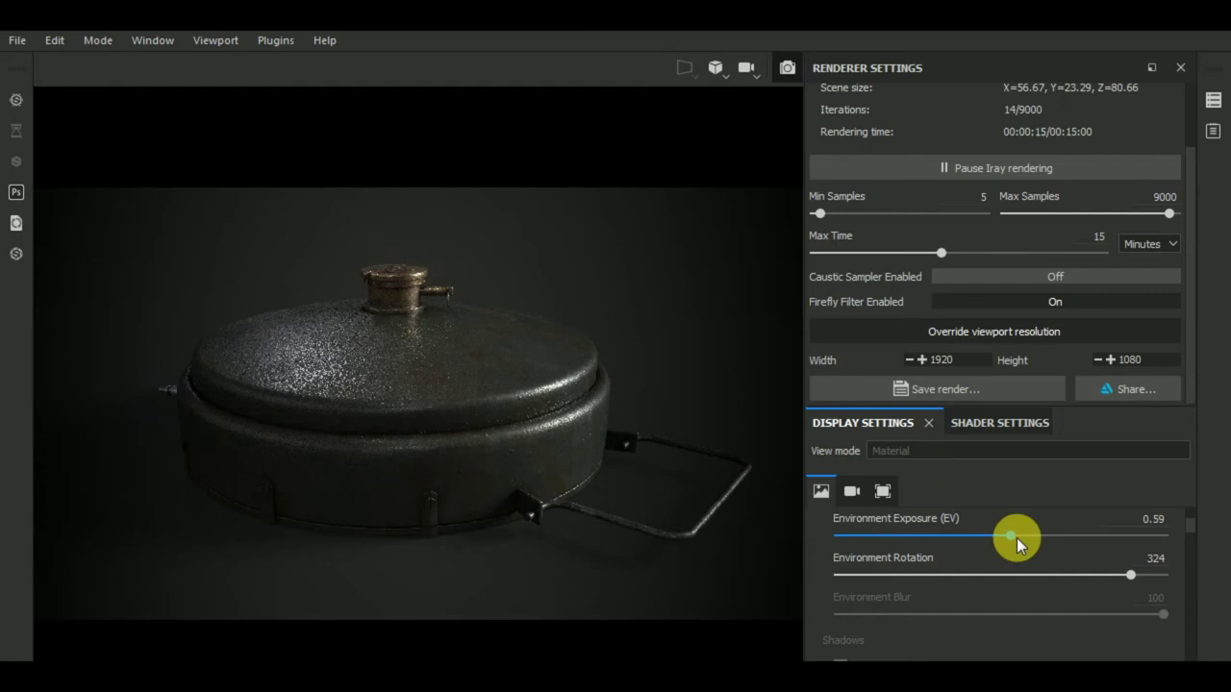
click(1016, 537)
drag(1017, 537, 1018, 537)
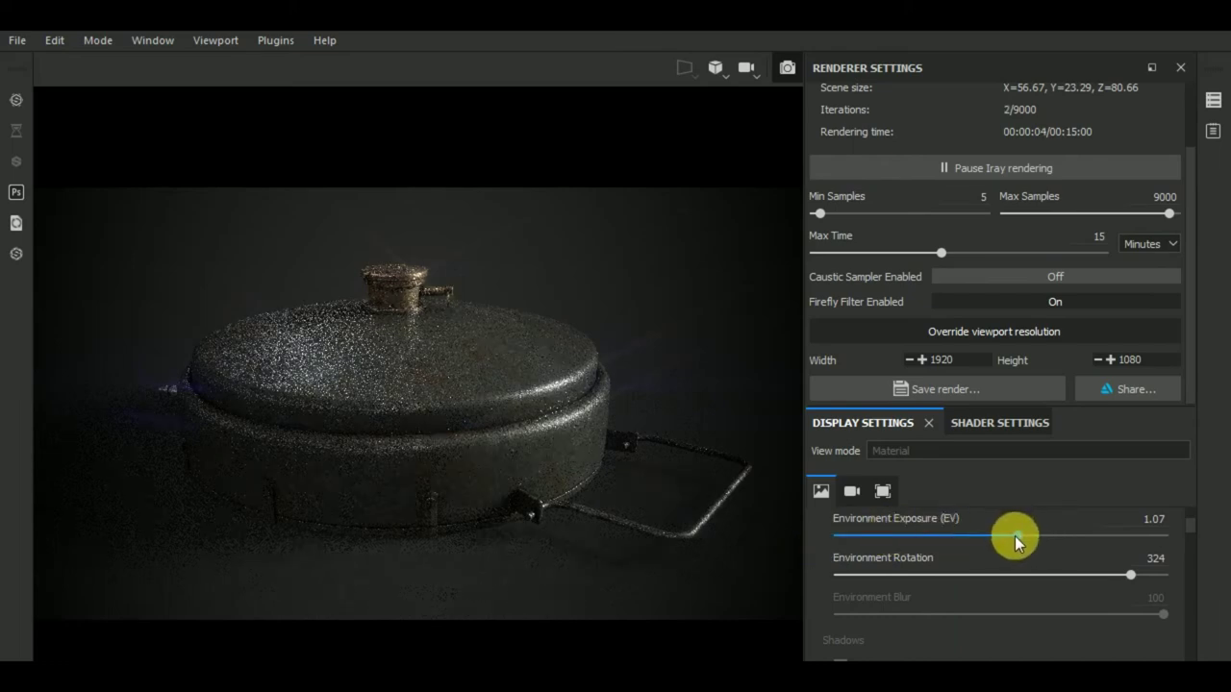
- Enter 0.03 as the Emissive Intensity in Shader Settings
click(998, 425)
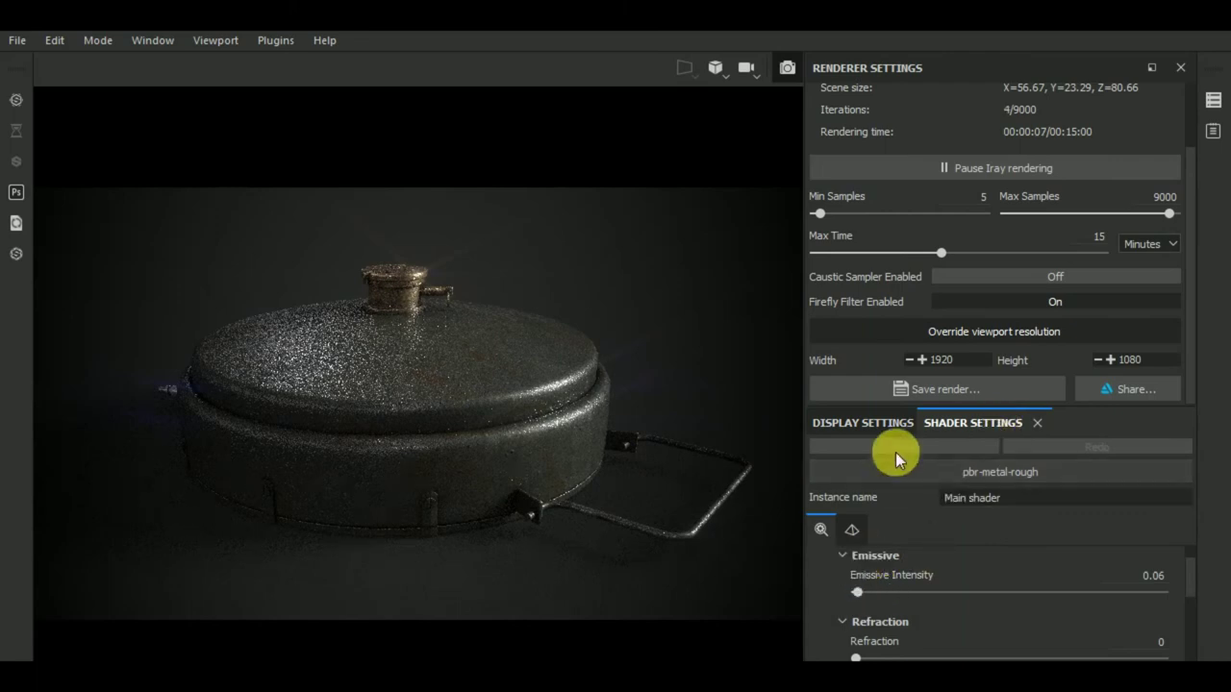
click(1141, 582)
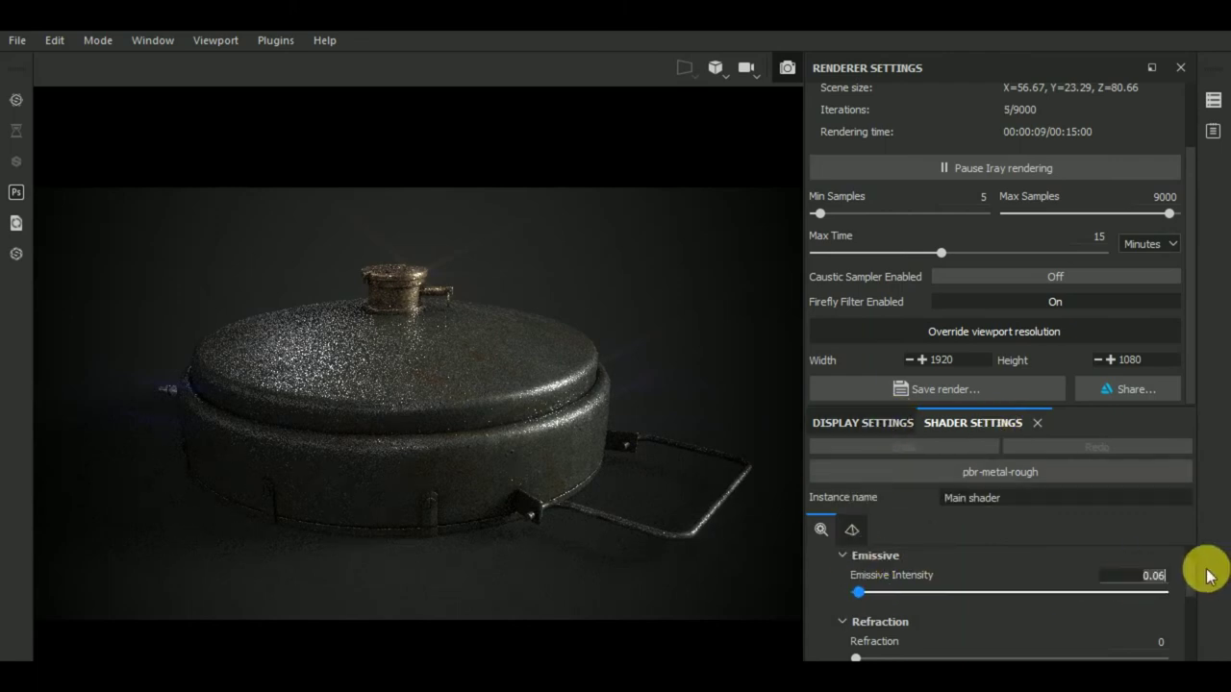
key(BackSpace)
key(BackSpace)
text(03)
key(Return)
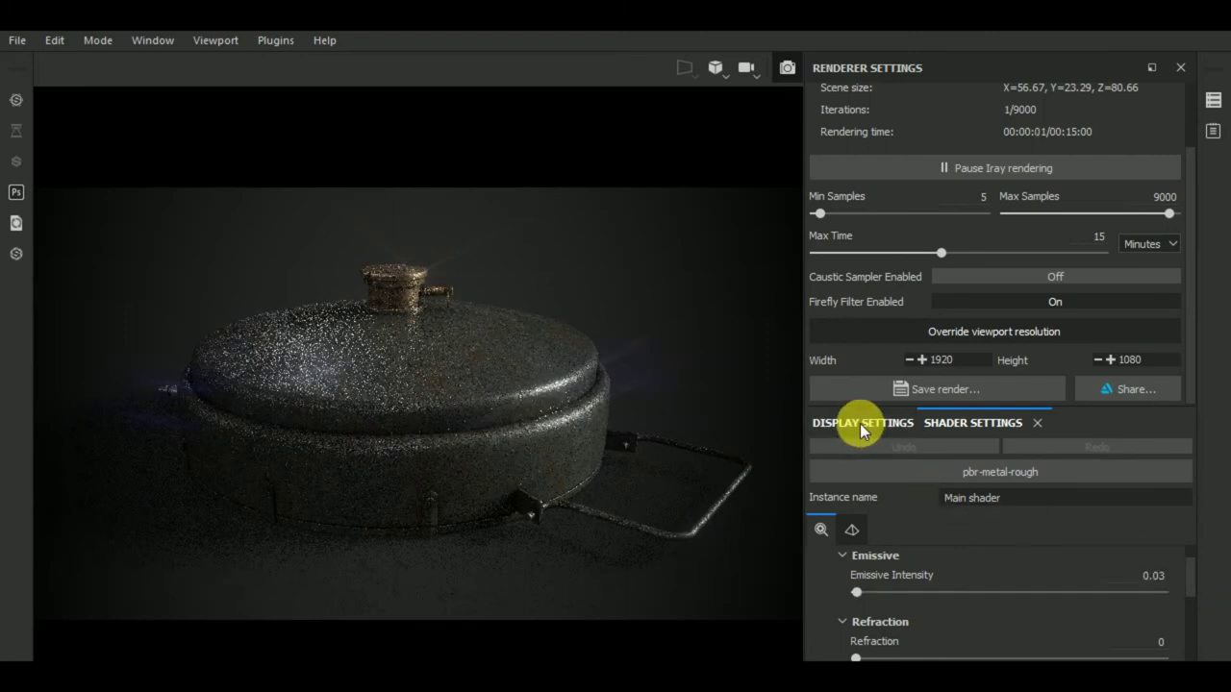
- Set environment exposure to 1.01 and ground shadow intensity to 0.84, then let Iray finish
click(862, 425)
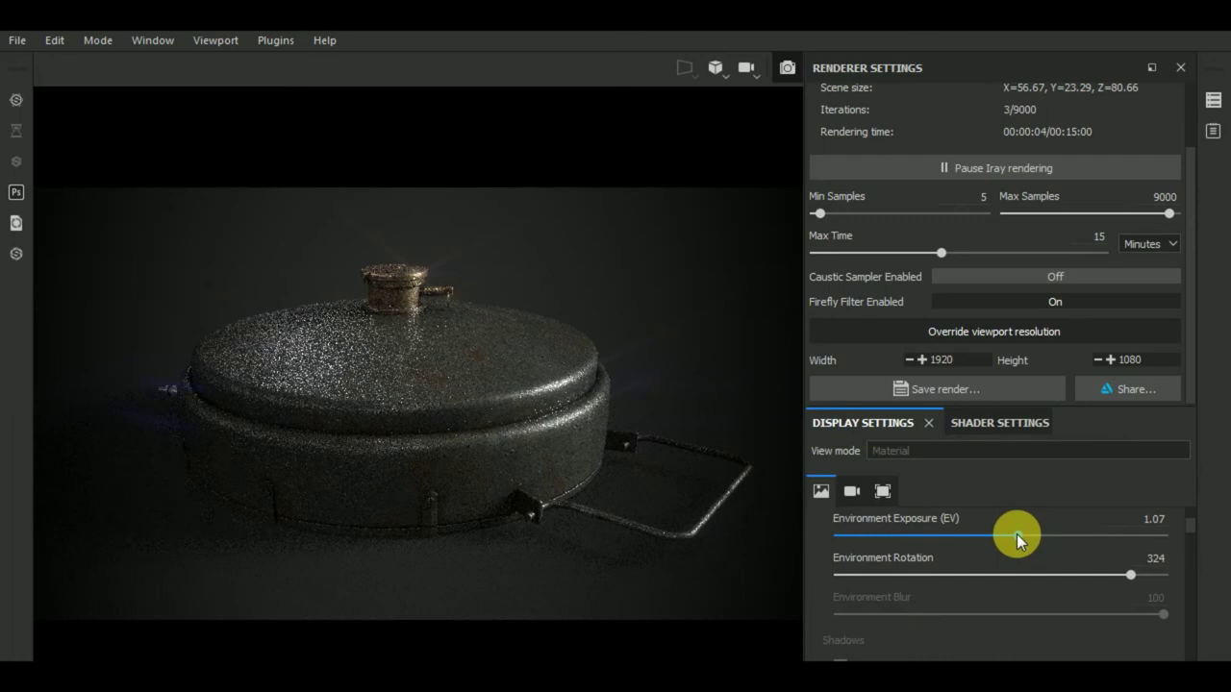
click(1016, 534)
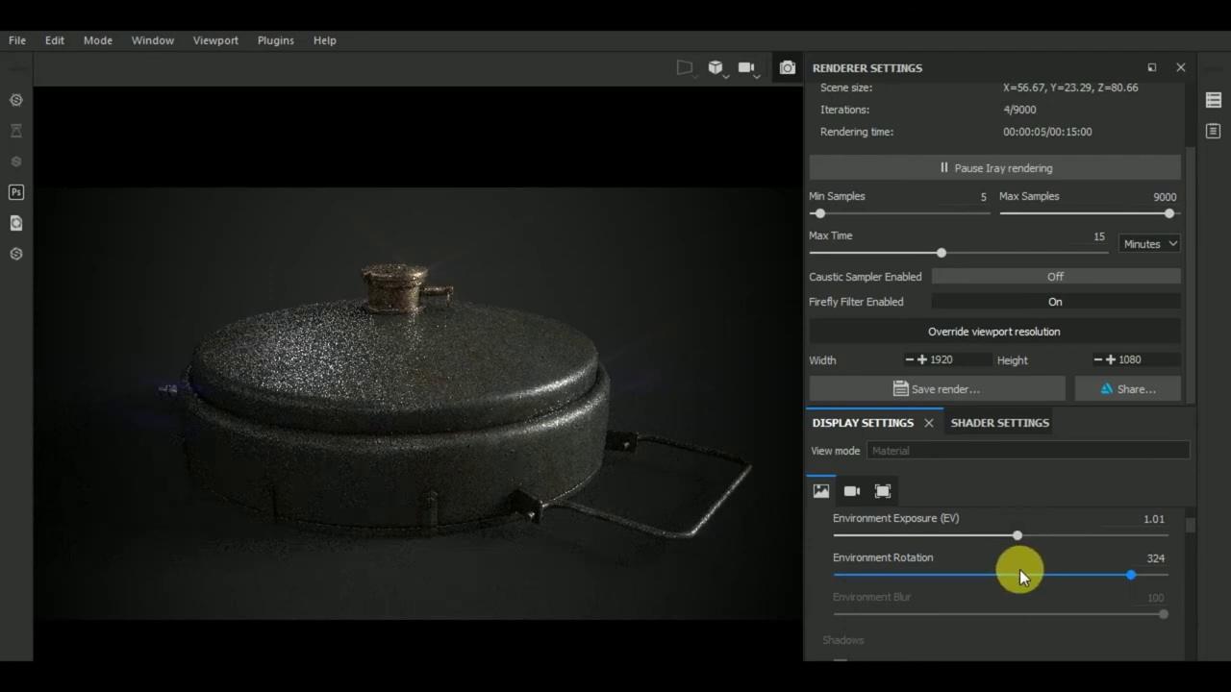
scroll(1019, 569, down, 4)
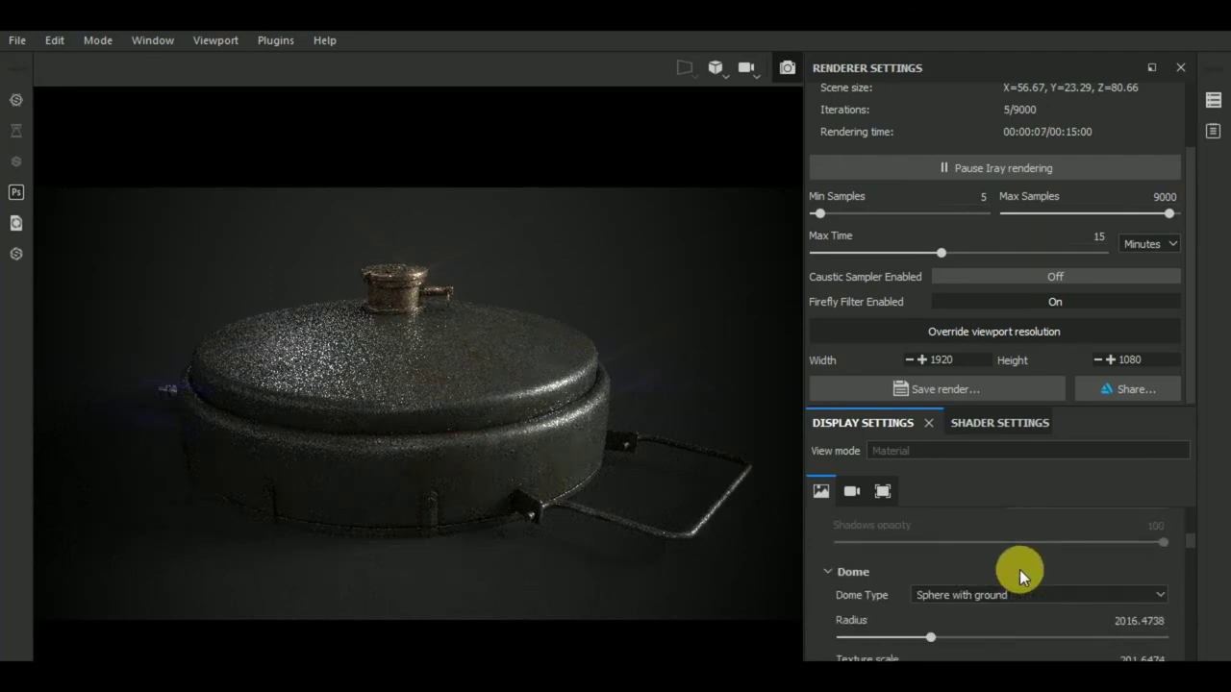
scroll(1020, 569, down, 2)
scroll(1019, 569, down, 2)
scroll(1019, 569, down, 2)
scroll(1019, 569, down, 2)
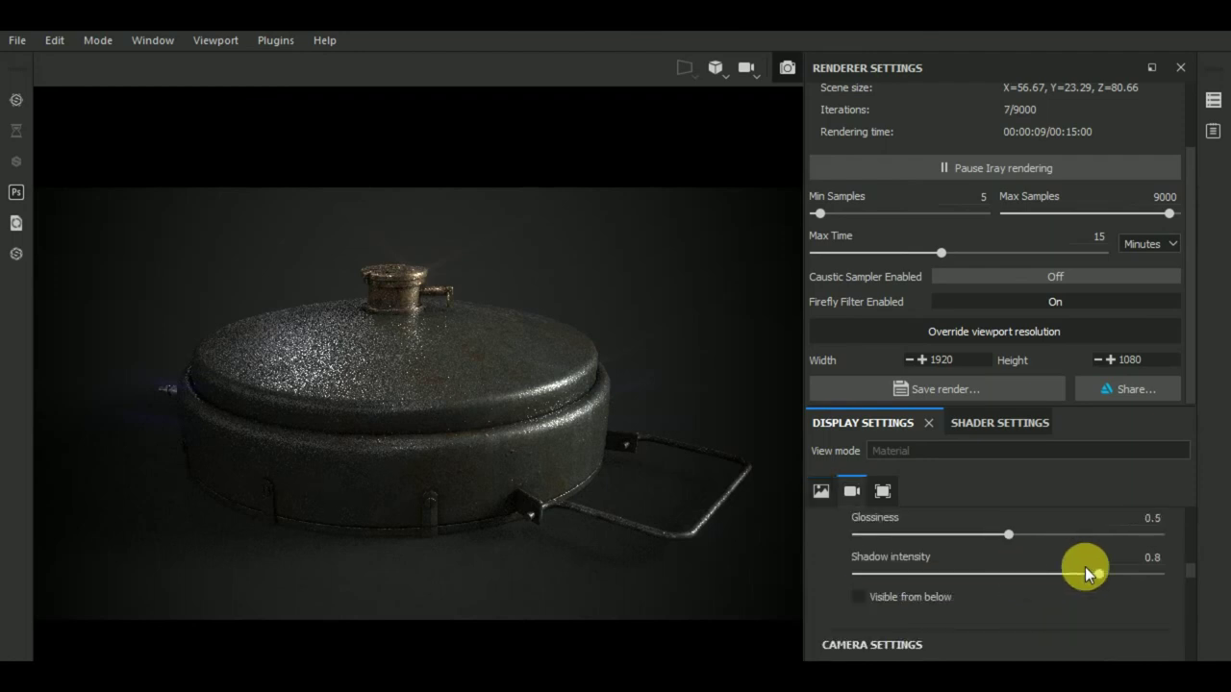
click(1111, 574)
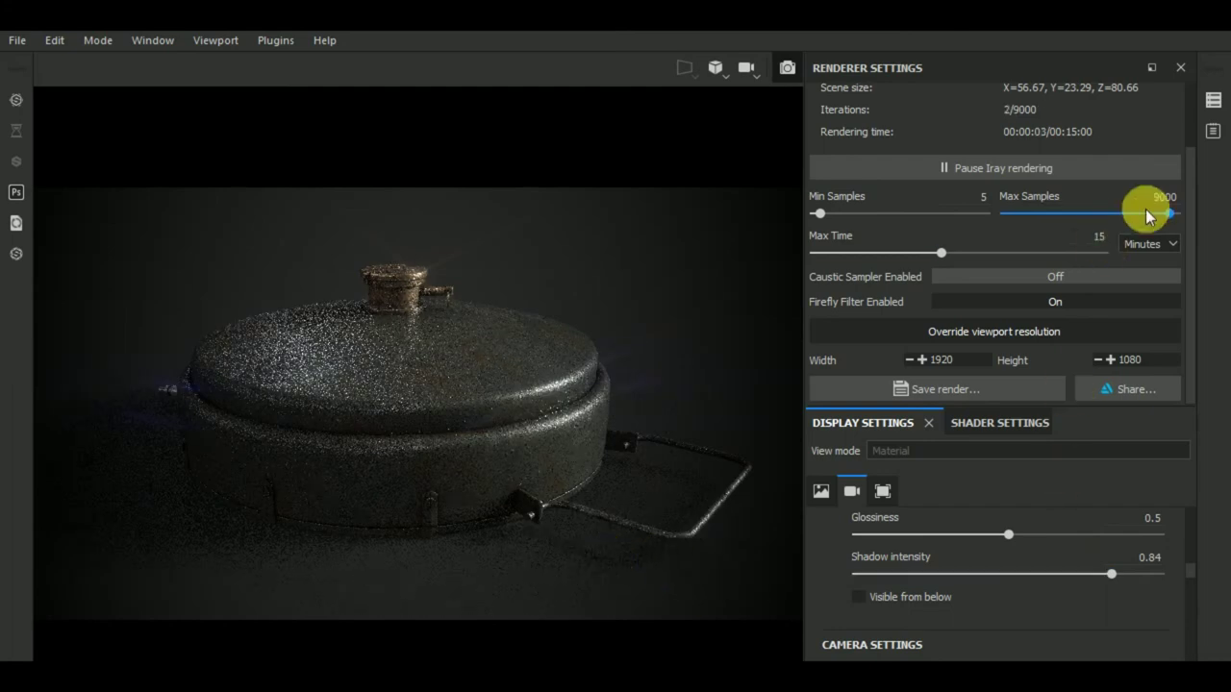
scroll(1132, 342, up, 2)
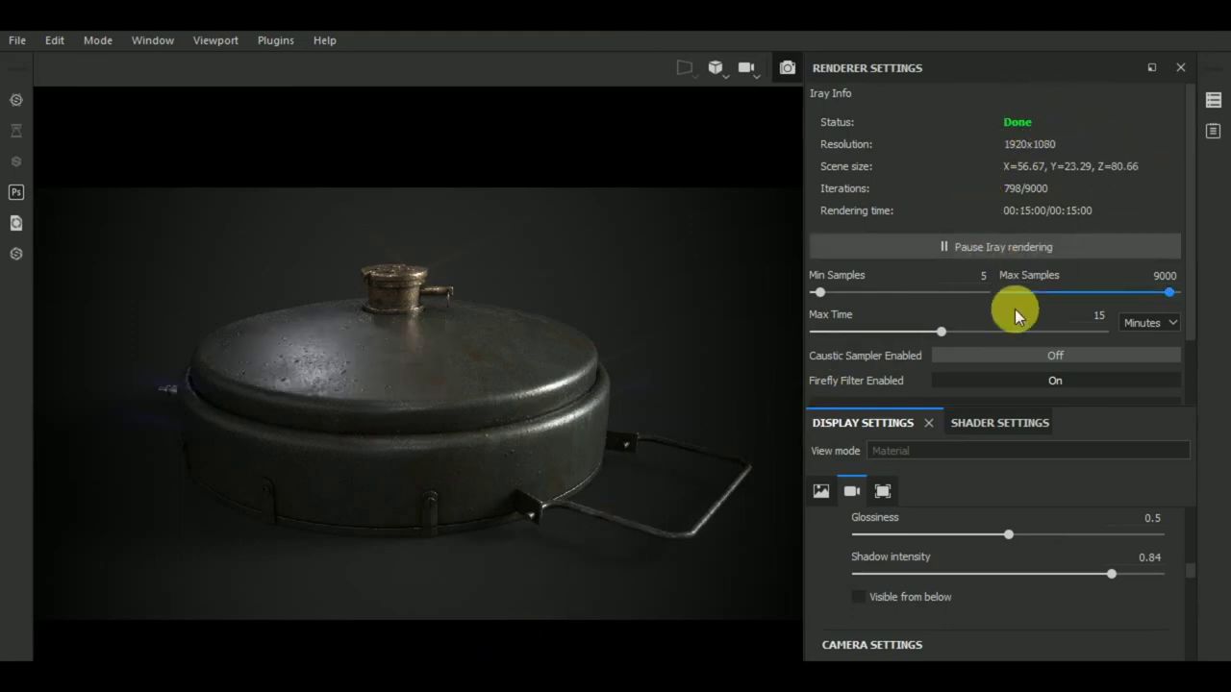
- Save the Iray render as a JPEG named 'render' in the Videos folder
scroll(1192, 285, down, 2)
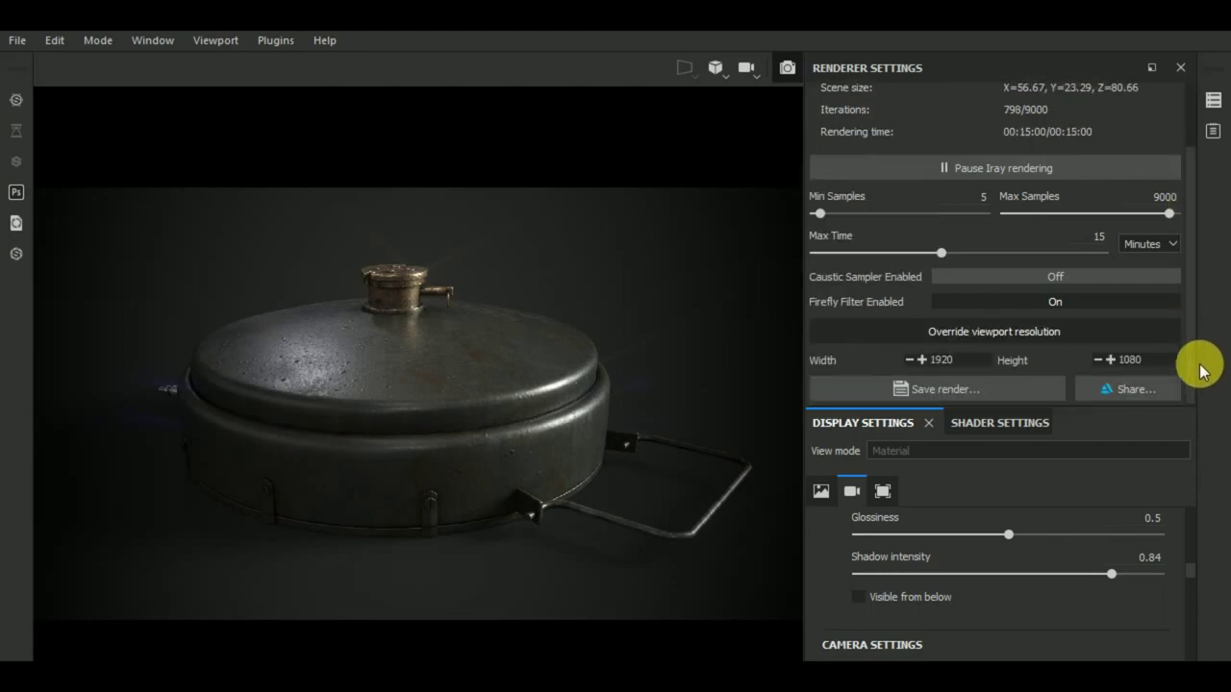
click(984, 389)
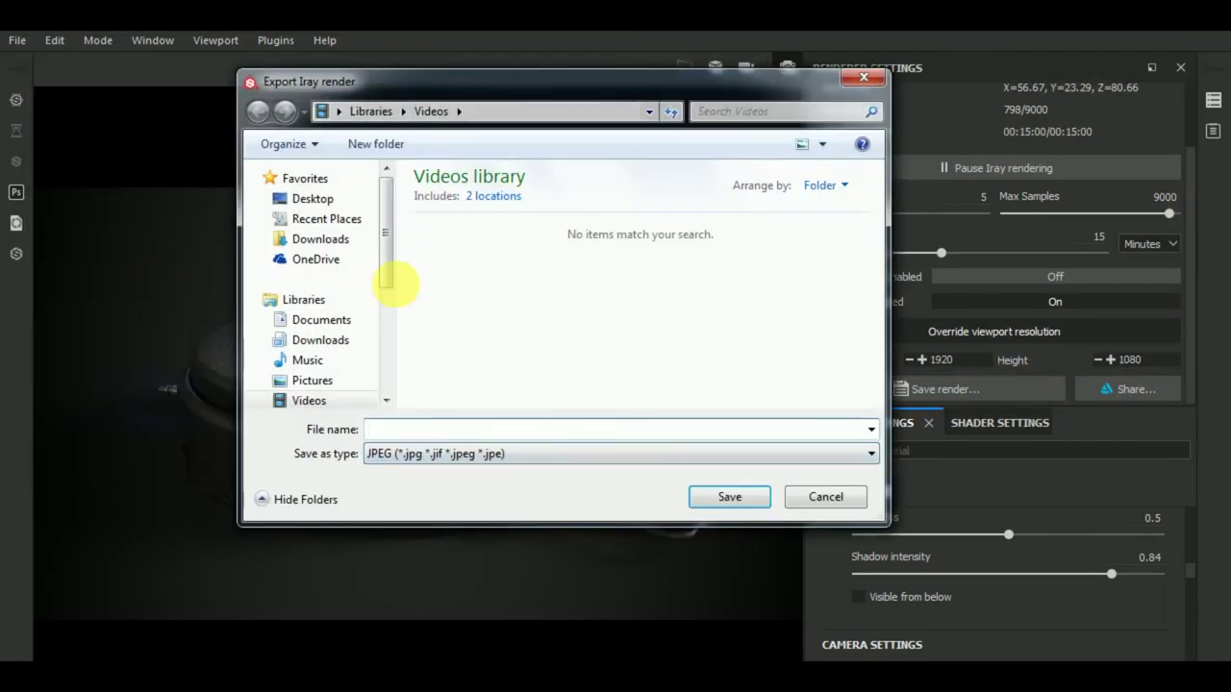
text(rende)
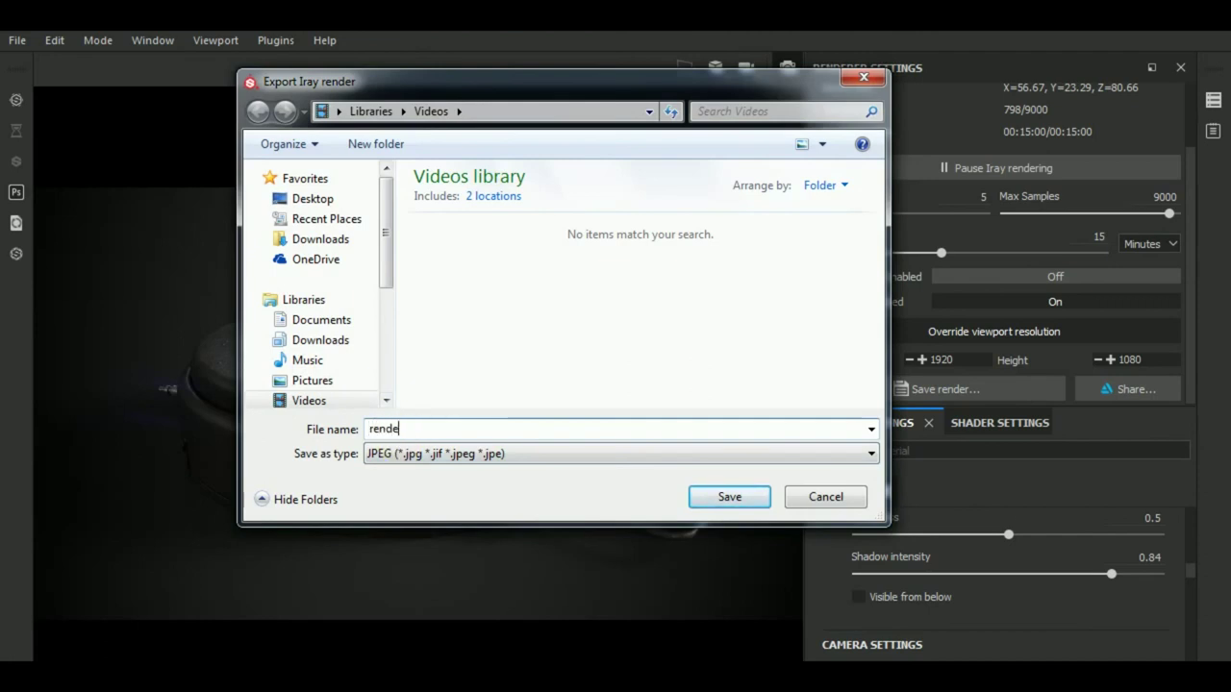
text(r)
click(466, 462)
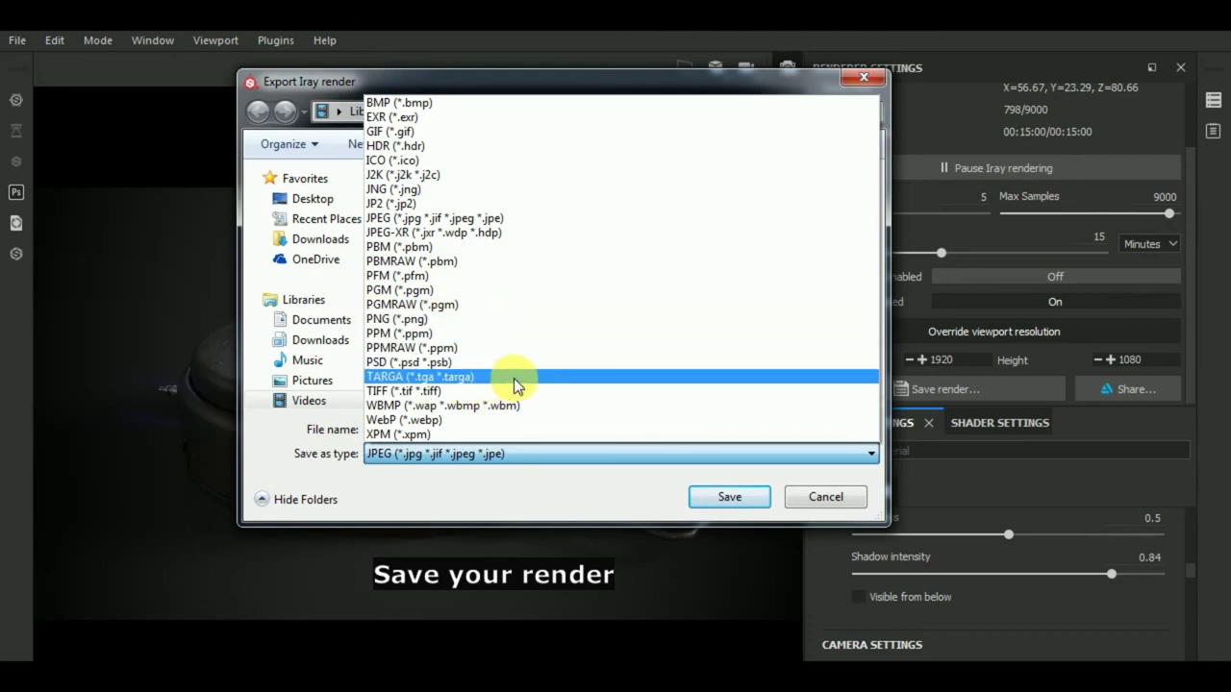
click(428, 219)
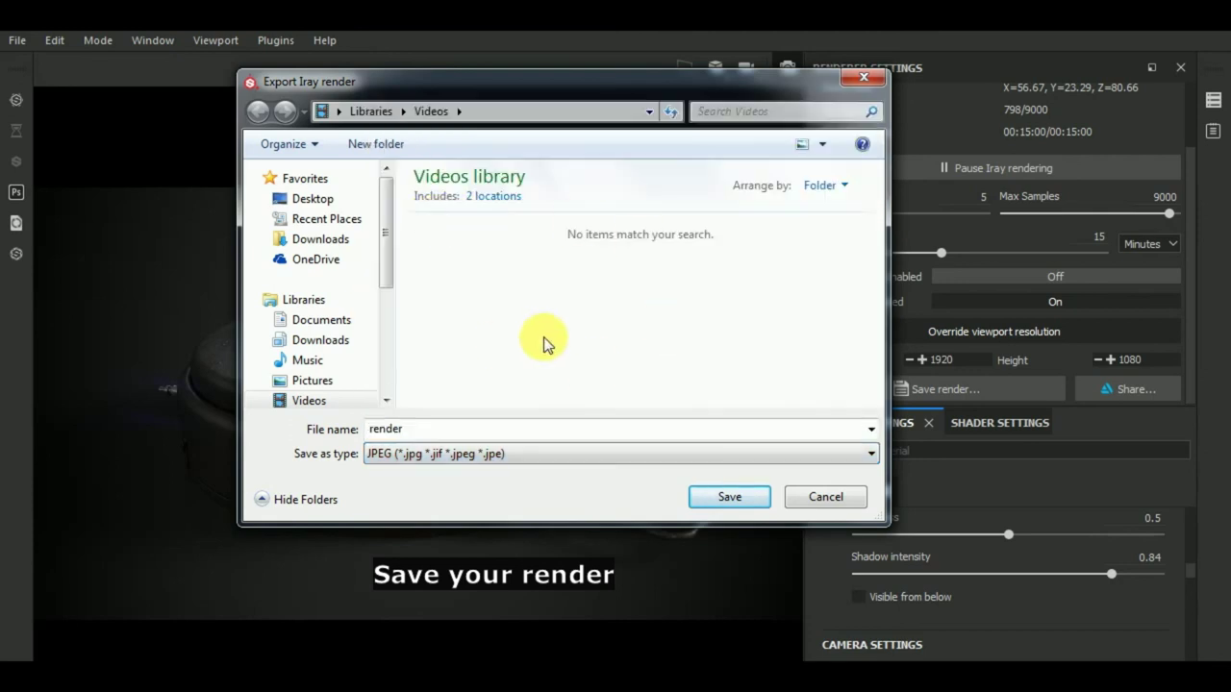
click(741, 498)
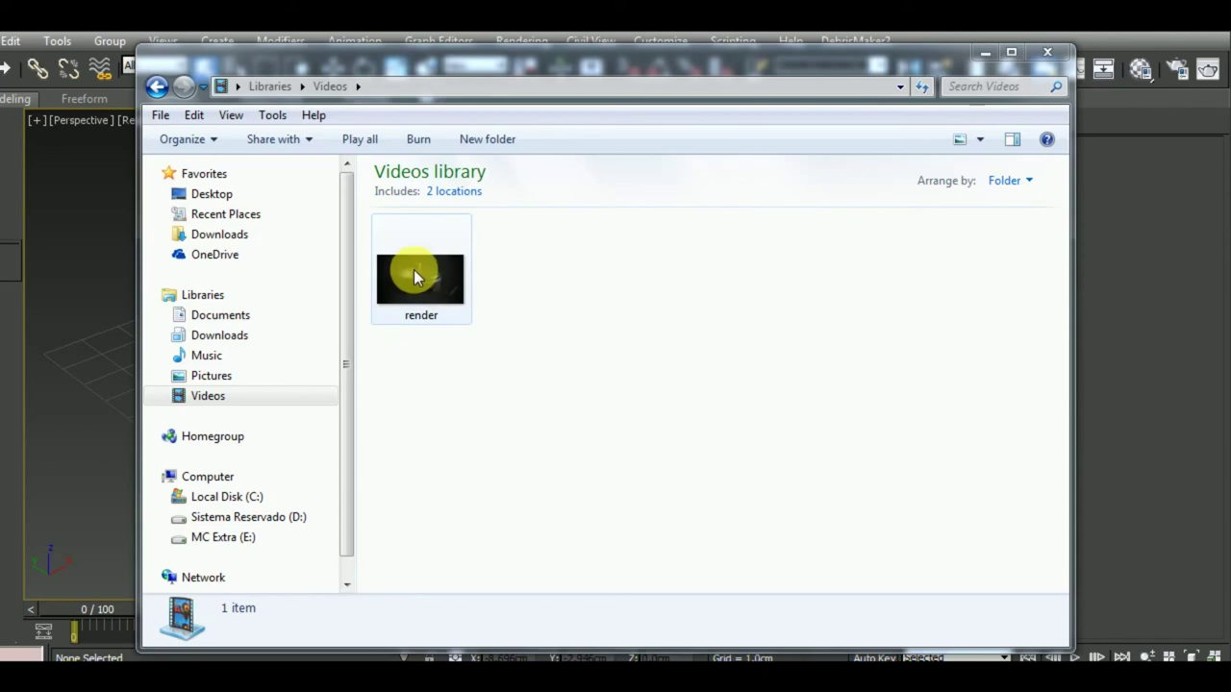
- Open render.jpg from the Videos library in Windows Photo Viewer and zoom to inspect the canister
click(414, 269)
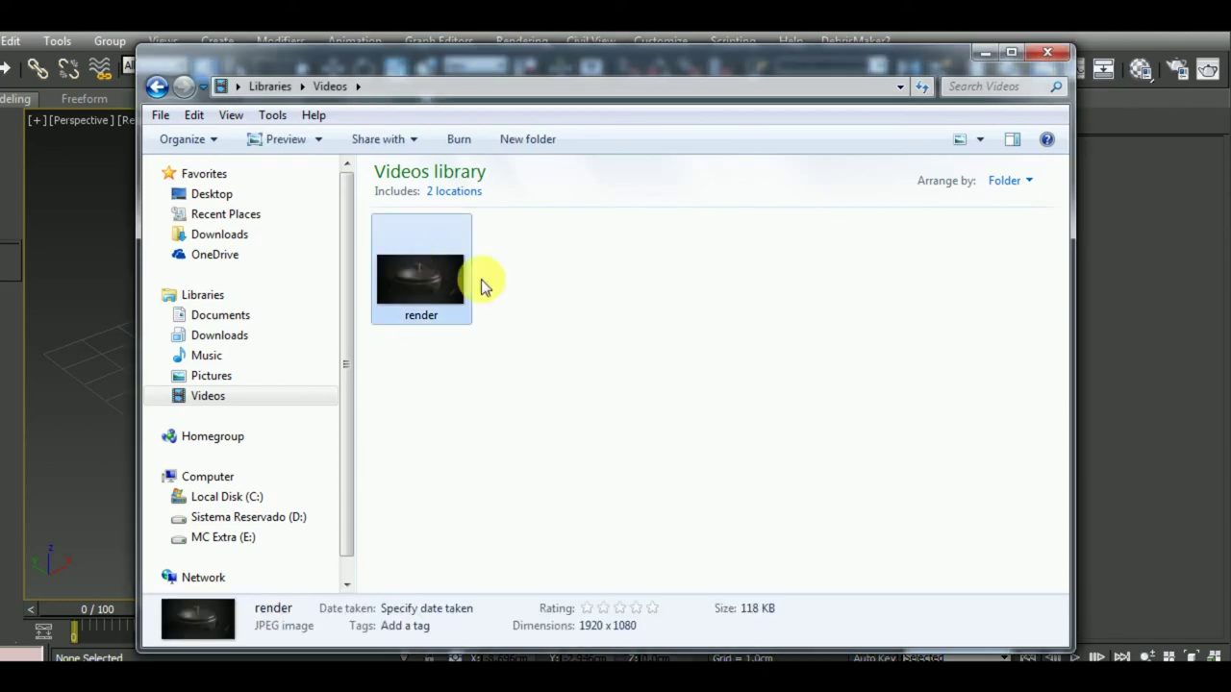
double_click(442, 277)
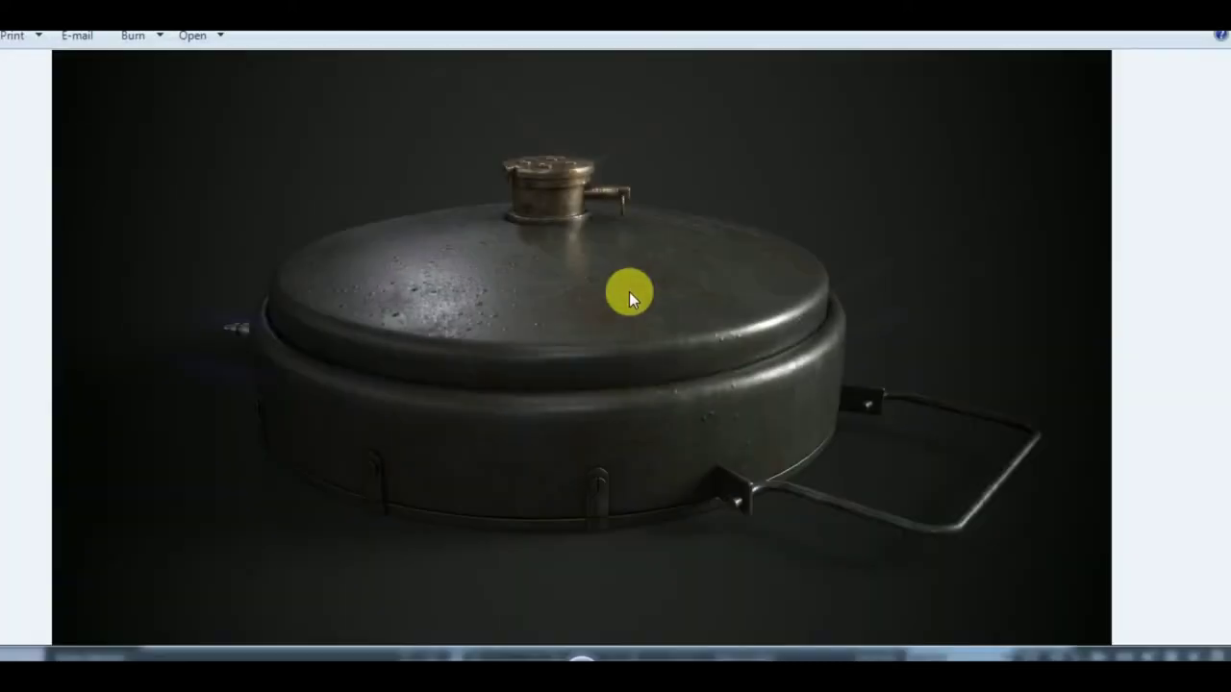
scroll(628, 292, up, 1)
scroll(615, 312, up, 2)
scroll(615, 306, down, 2)
scroll(653, 301, down, 1)
scroll(207, 405, up, 1)
scroll(404, 406, down, 1)
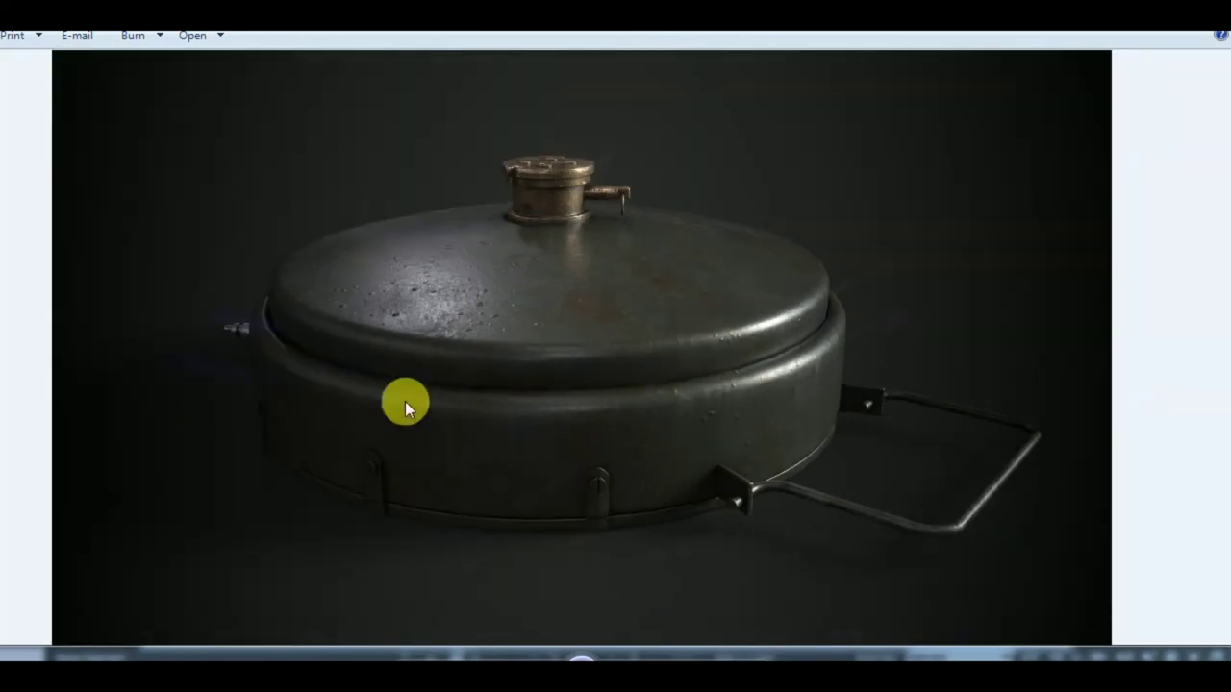